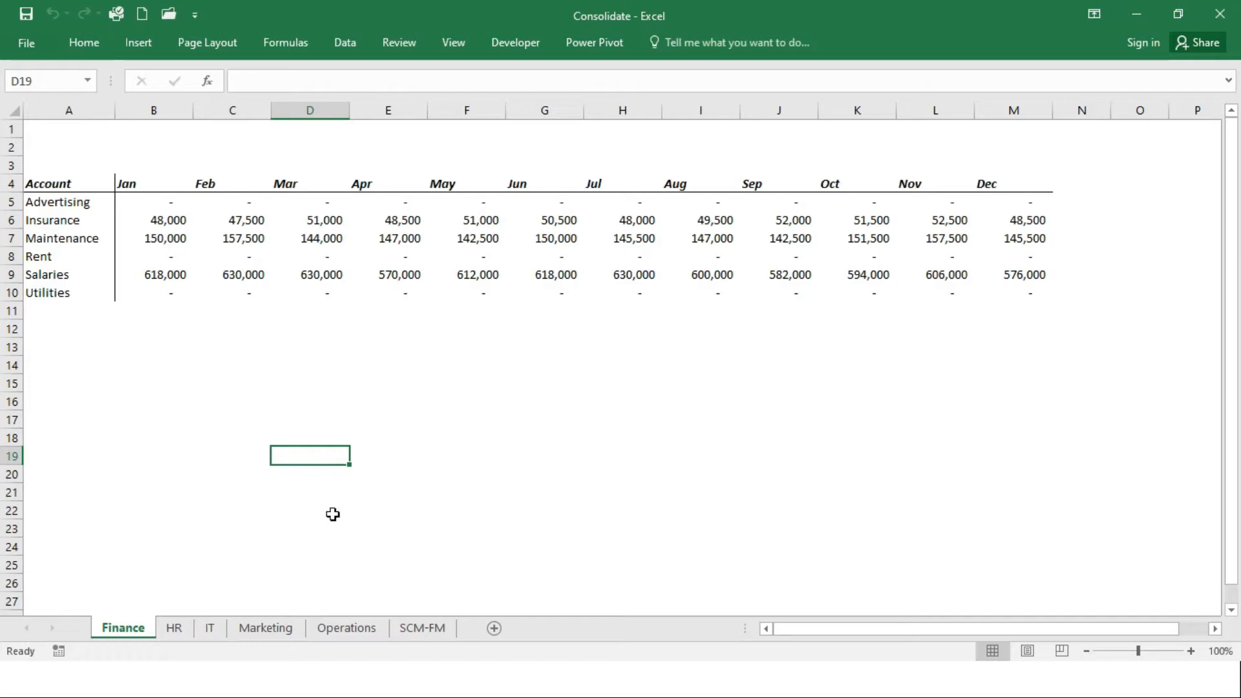
Review the monthly account figures on the HR and IT department sheets
{"action": "left_click", "coordinate": [173, 628]}
{"action": "left_click", "coordinate": [210, 627]}
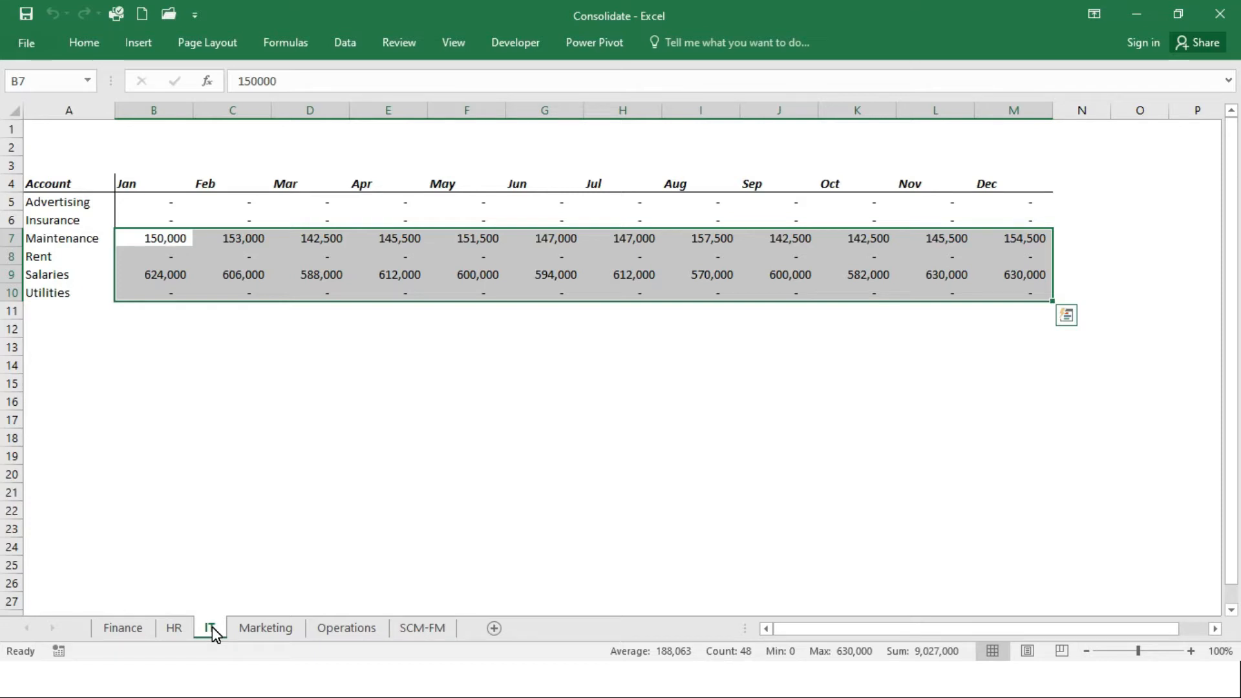
{"action": "left_click", "coordinate": [416, 507]}
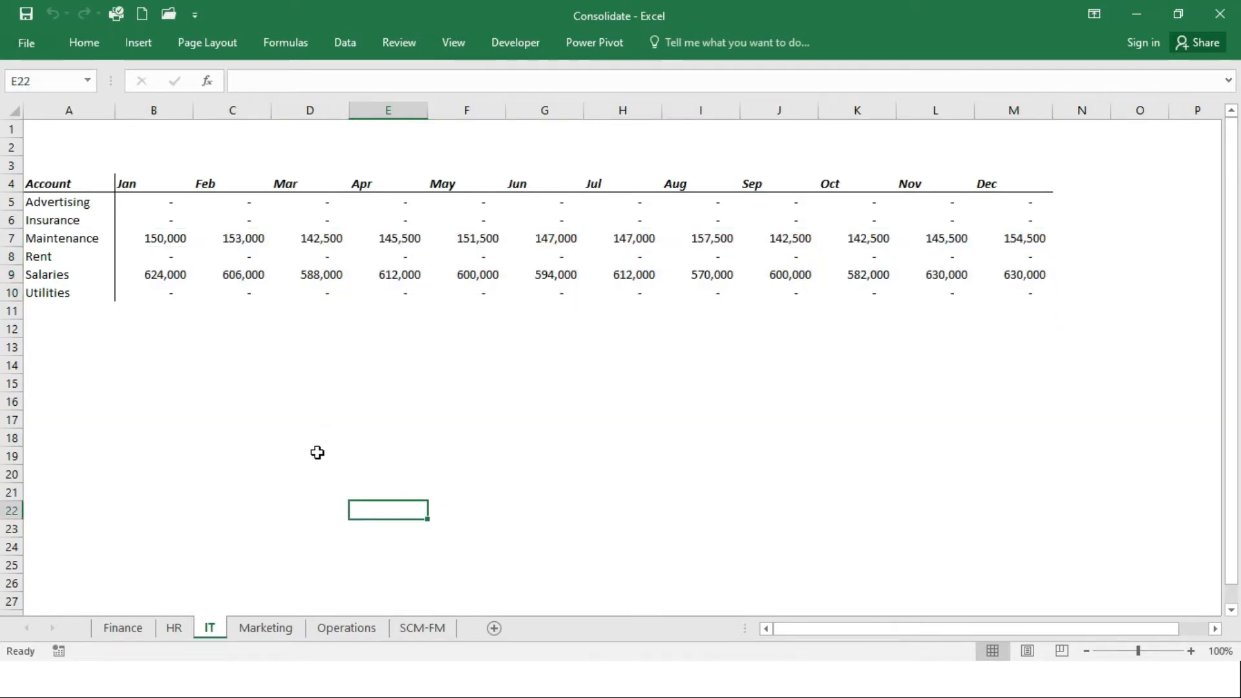
{"action": "left_click_drag", "start_coordinate": [152, 220], "coordinate": [339, 331]}
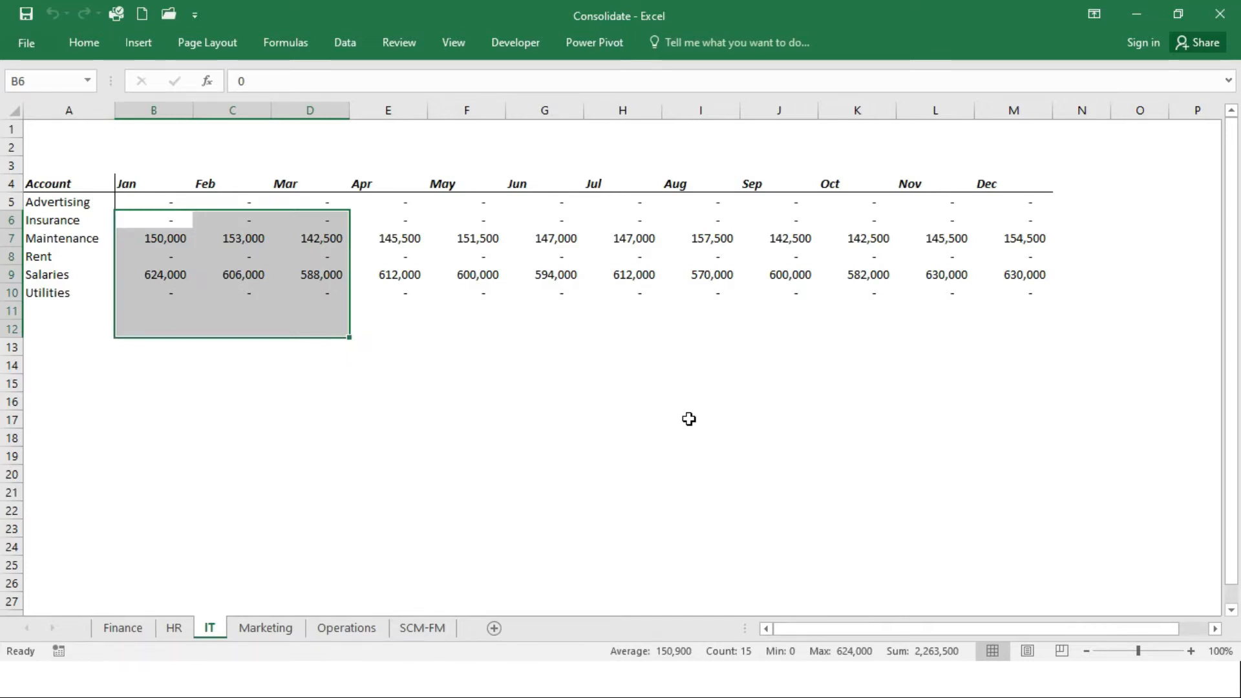
{"action": "left_click", "coordinate": [544, 381]}
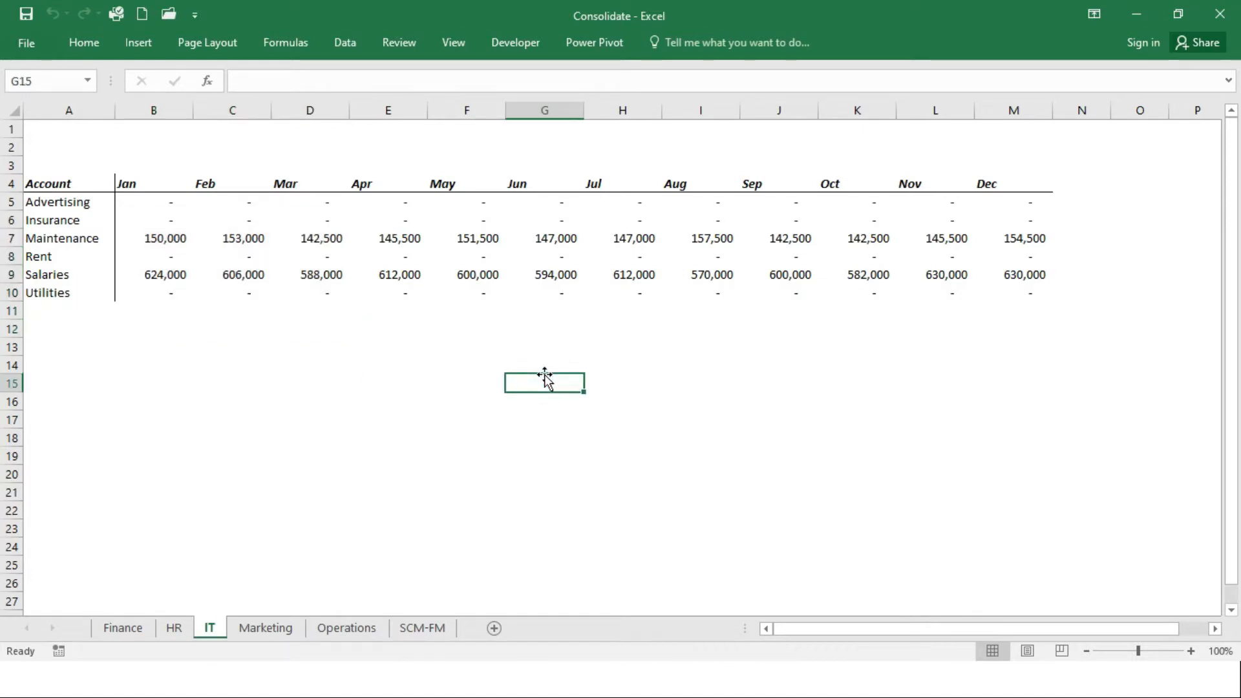
{"action": "left_click", "coordinate": [417, 425]}
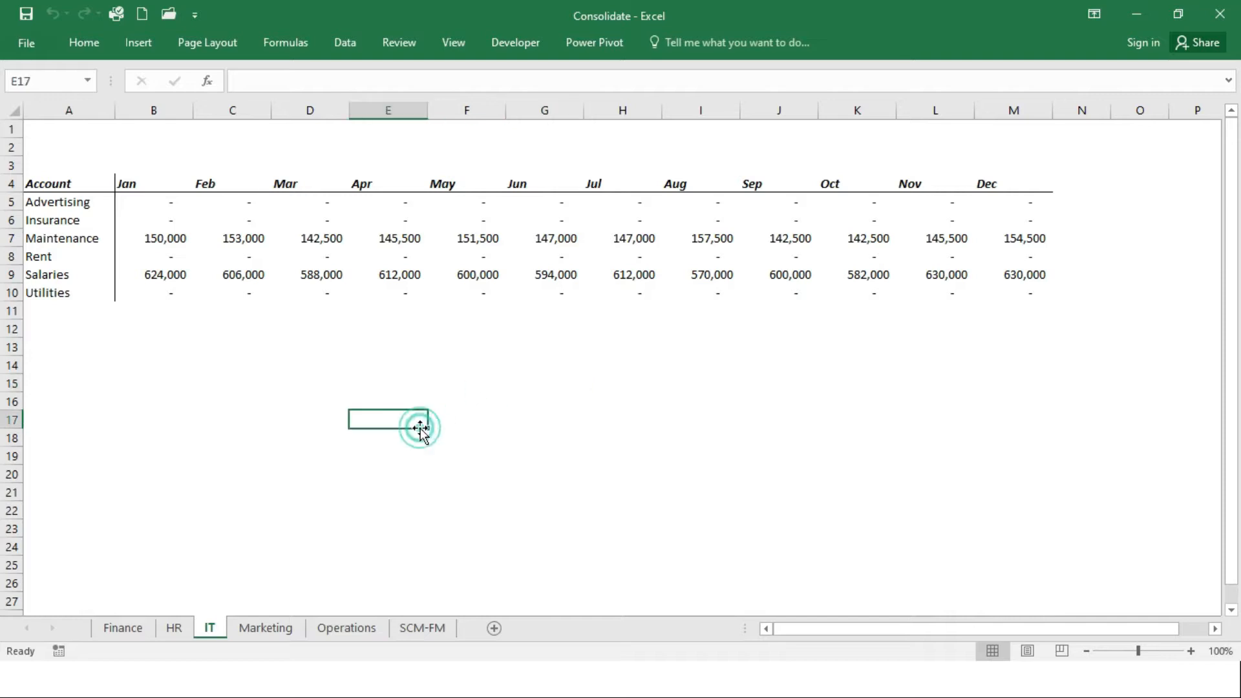
Create a blank workbook and open the Finance sheet of the Desktop's Consolidate workbook for editing as a new query
{"action": "key", "text": "ctrl+n"}
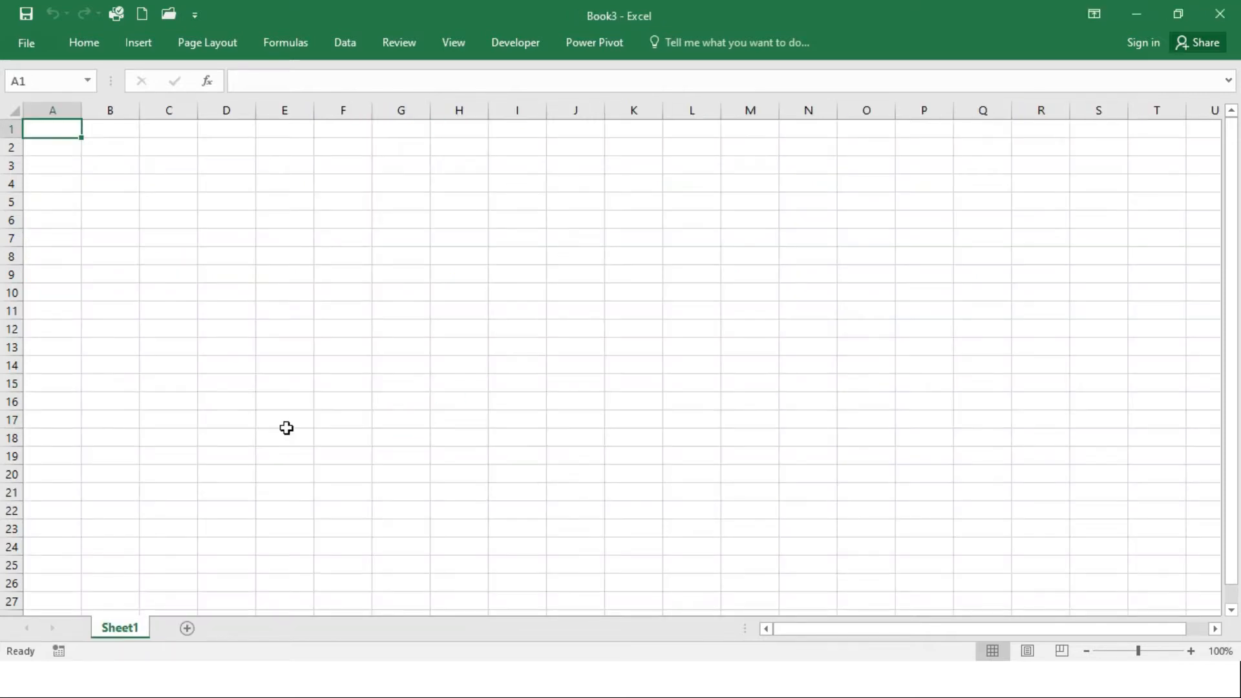
{"action": "left_click", "coordinate": [347, 53]}
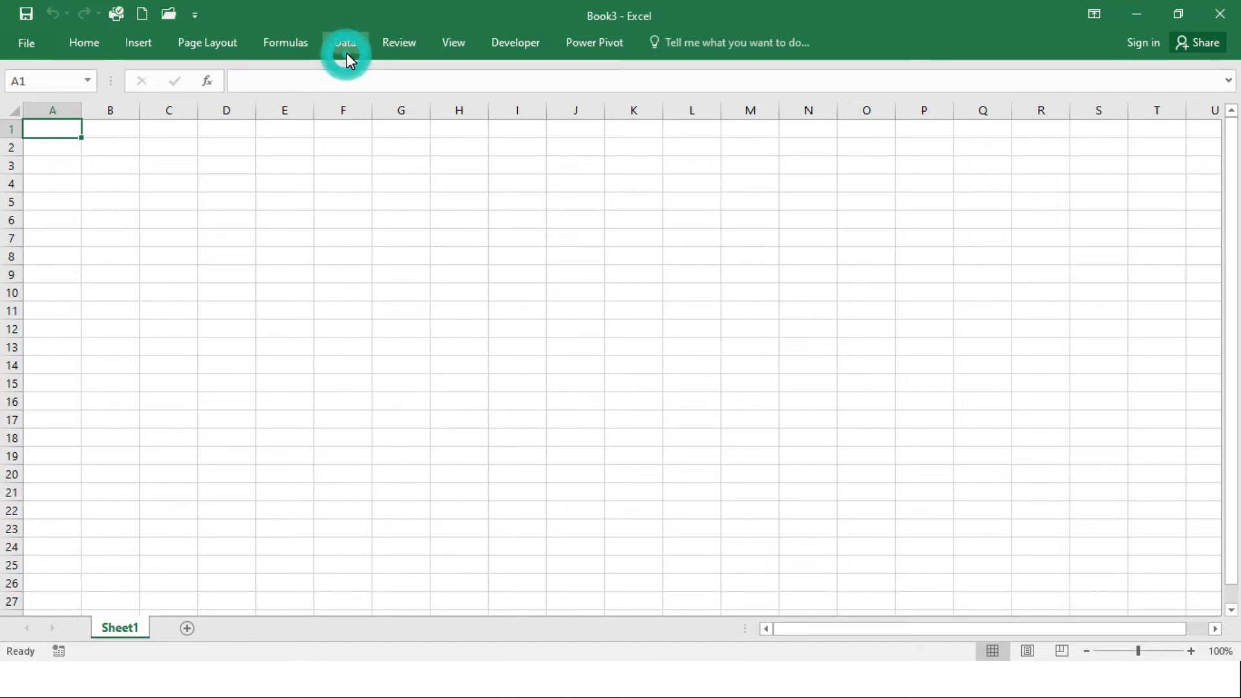
{"action": "left_click", "coordinate": [347, 40]}
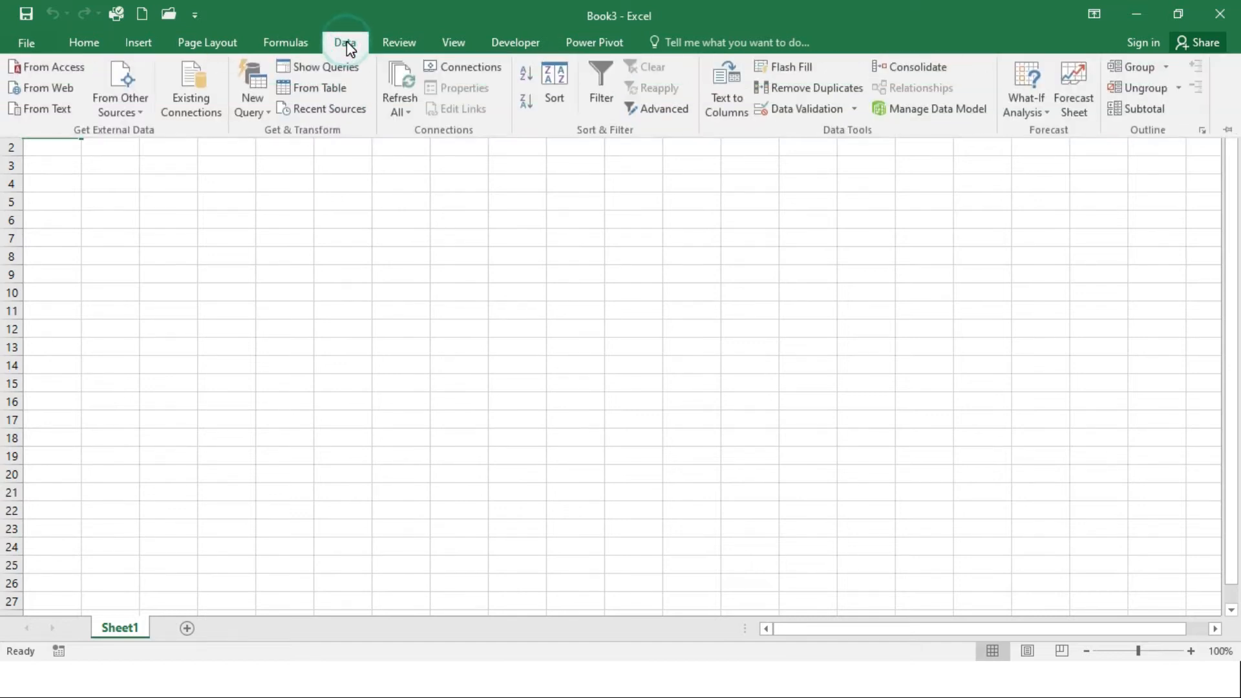
{"action": "left_click", "coordinate": [265, 114]}
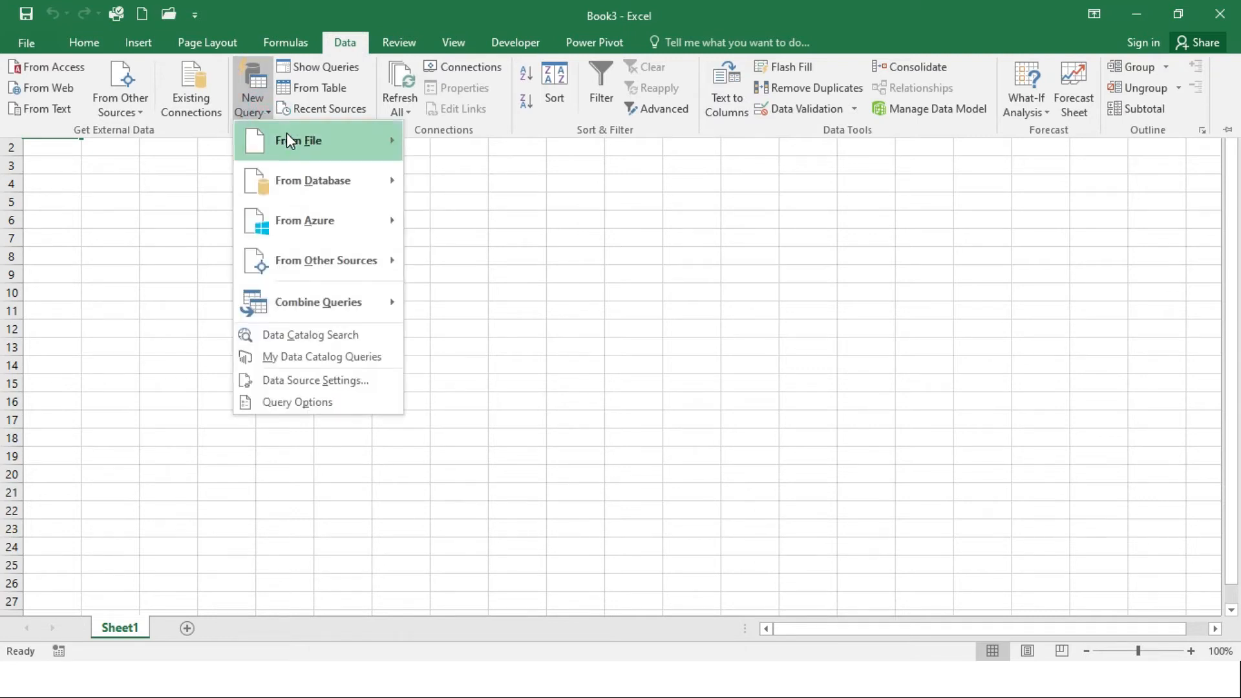
{"action": "mouse_move", "coordinate": [294, 140]}
{"action": "left_click", "coordinate": [472, 145]}
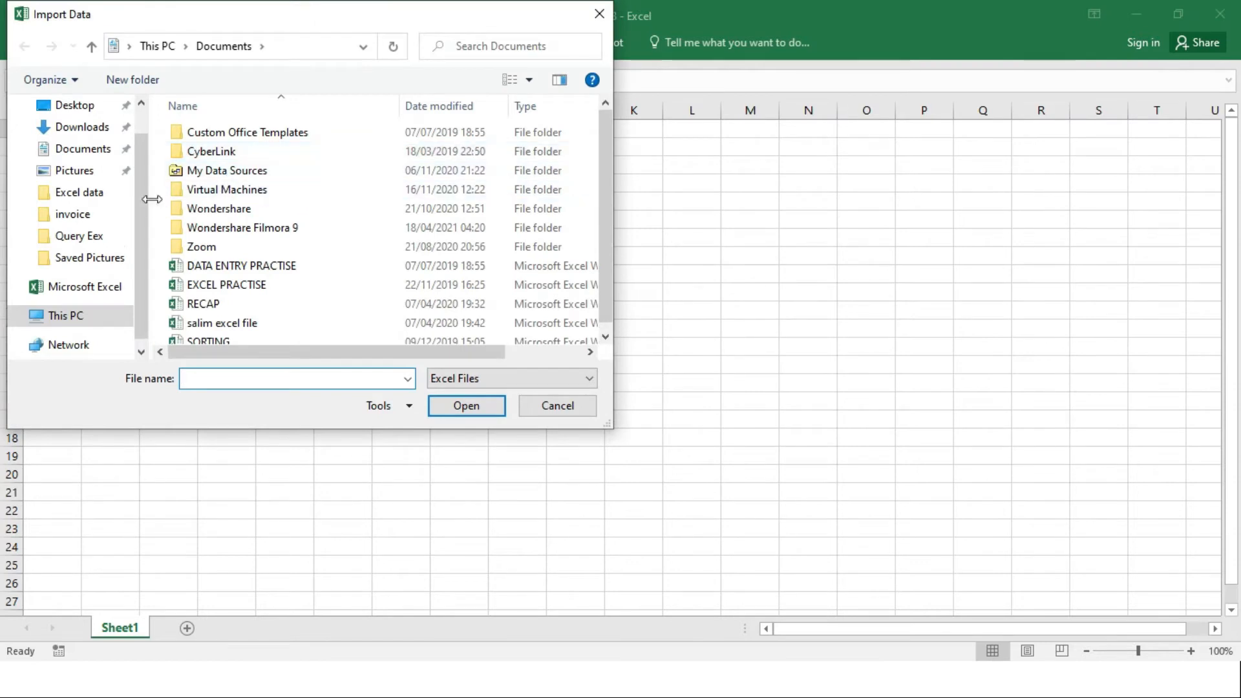
{"action": "left_click", "coordinate": [87, 106]}
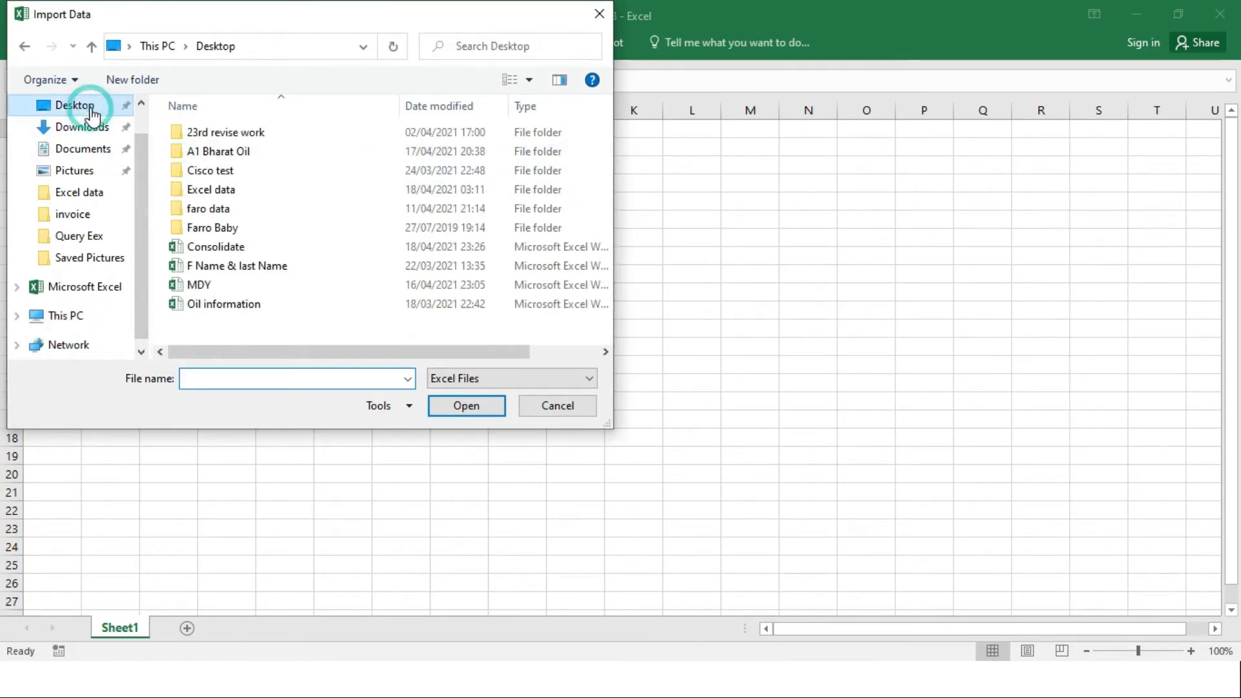
{"action": "left_click", "coordinate": [229, 251]}
{"action": "left_click", "coordinate": [464, 404]}
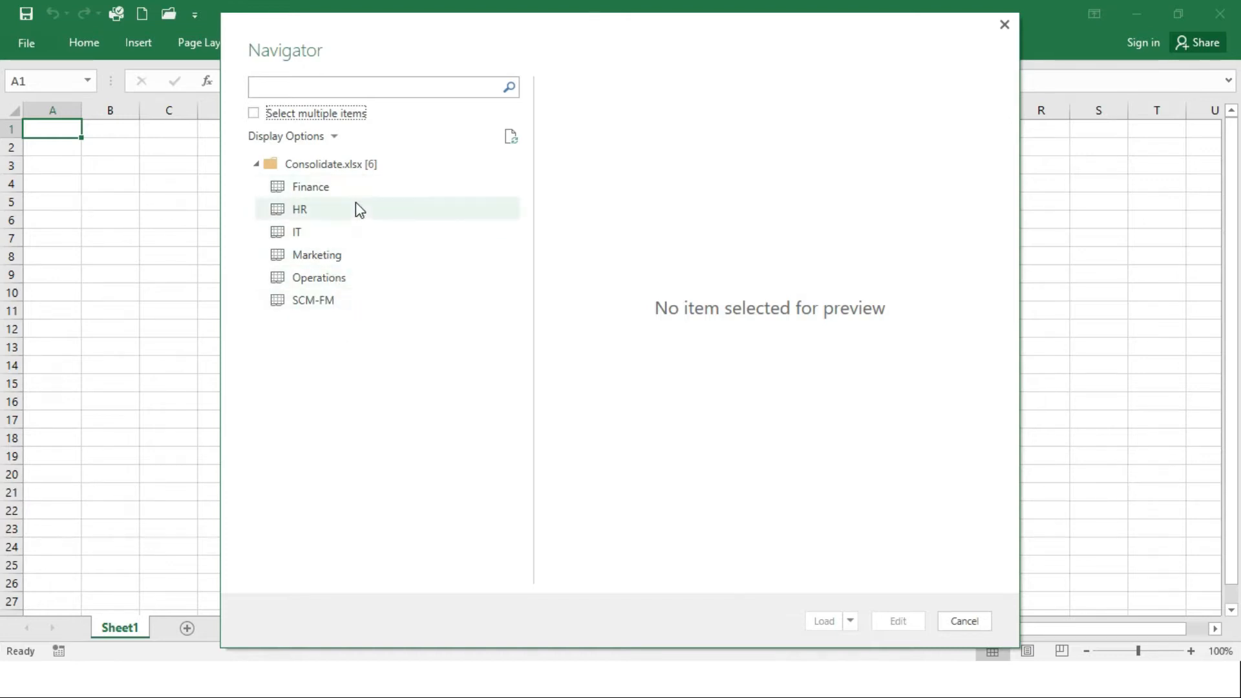
{"action": "left_click", "coordinate": [317, 189]}
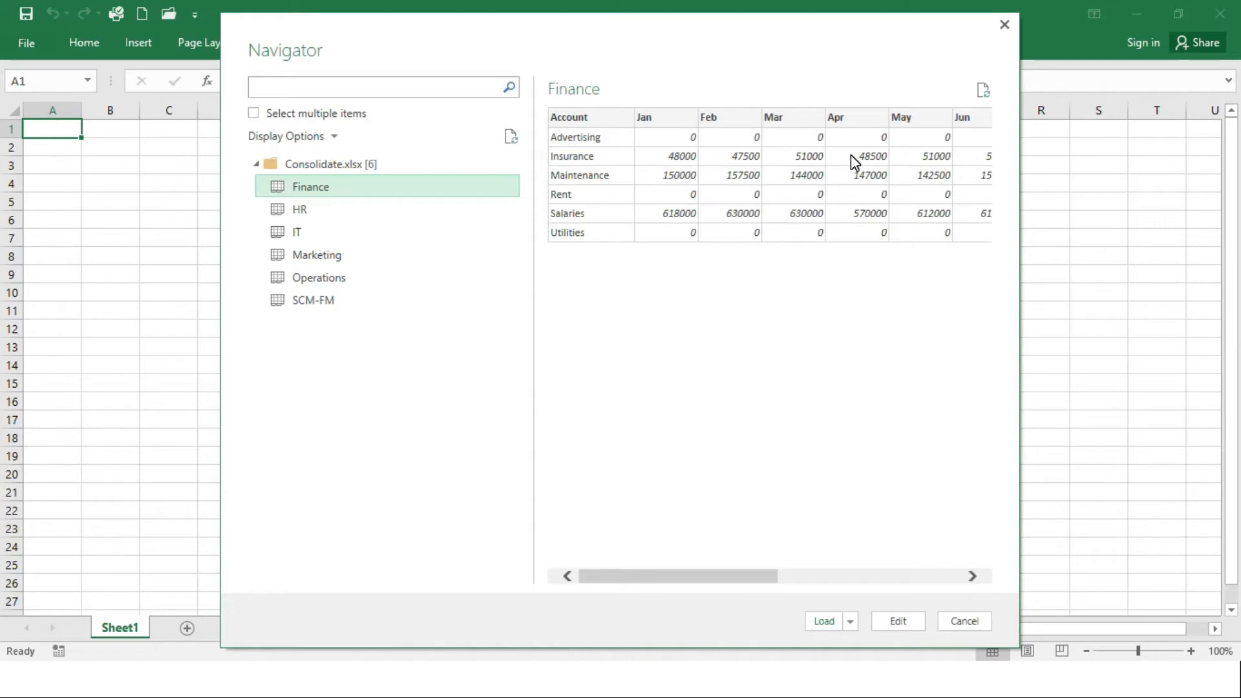
{"action": "left_click", "coordinate": [900, 624]}
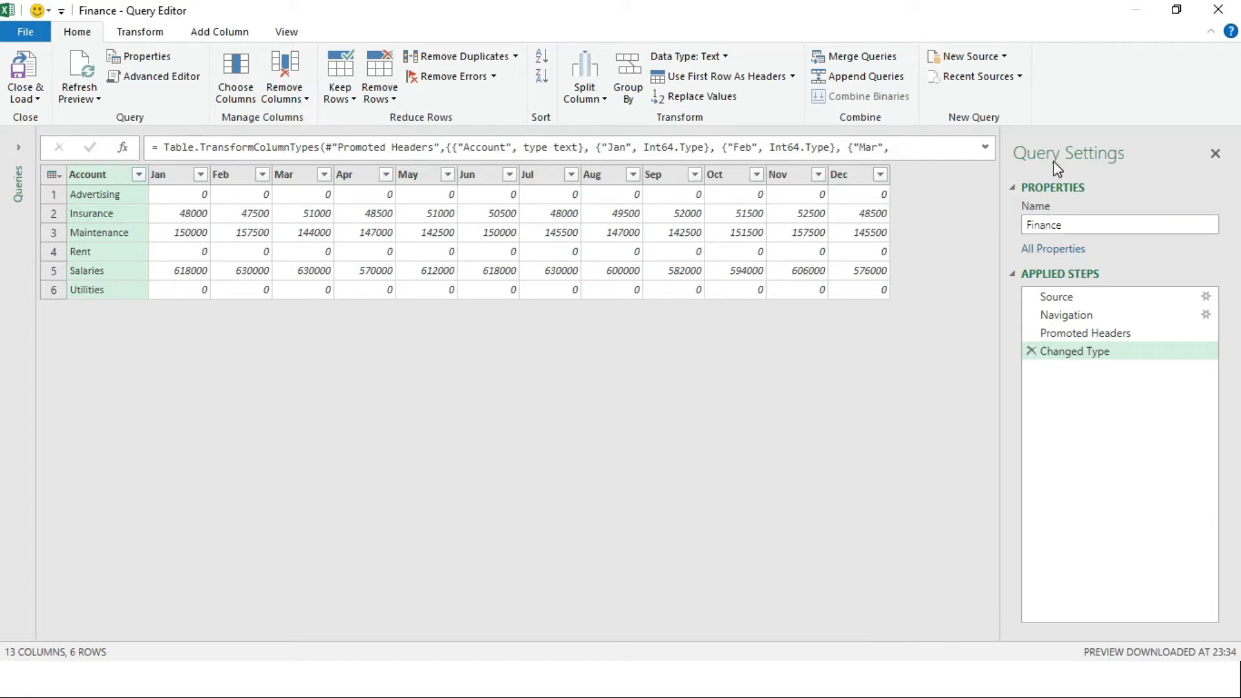
Rename the query as Department_investment
{"action": "left_click", "coordinate": [1074, 225]}
{"action": "left_click_drag", "start_coordinate": [1074, 226], "coordinate": [994, 234]}
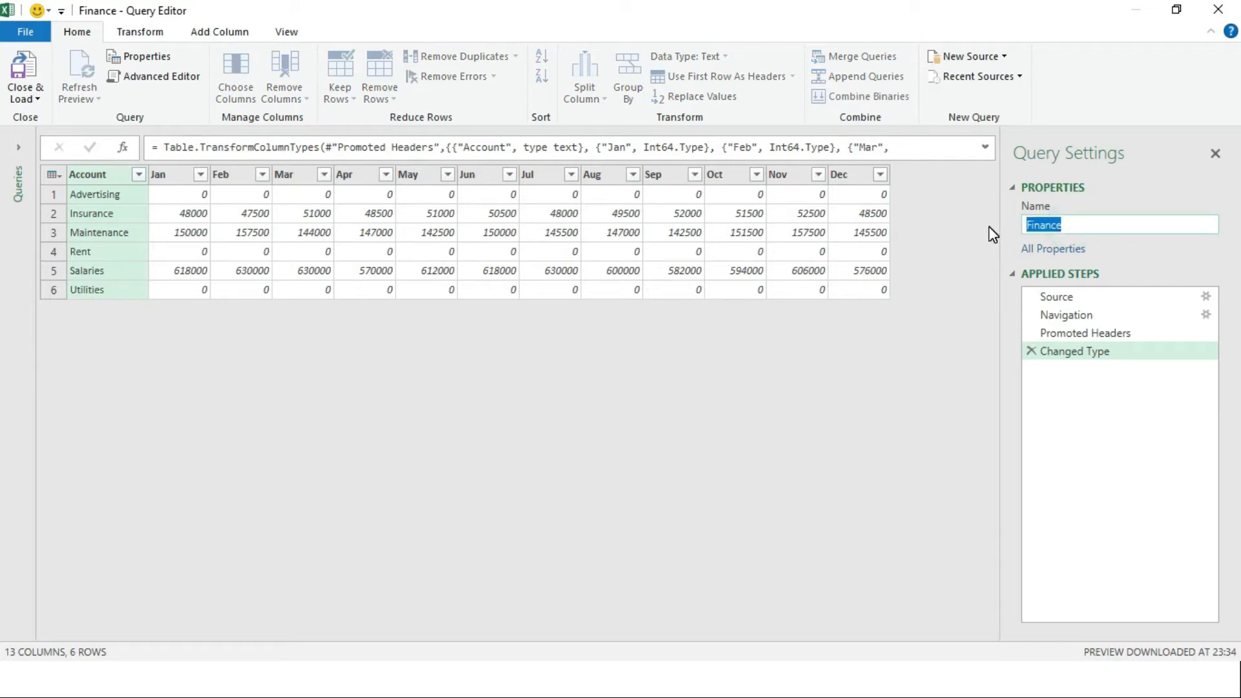
{"action": "type", "text": "Departmetn"}
{"action": "key", "text": "BackSpace"}
{"action": "key", "text": "BackSpace"}
{"action": "type", "text": "nt_investment"}
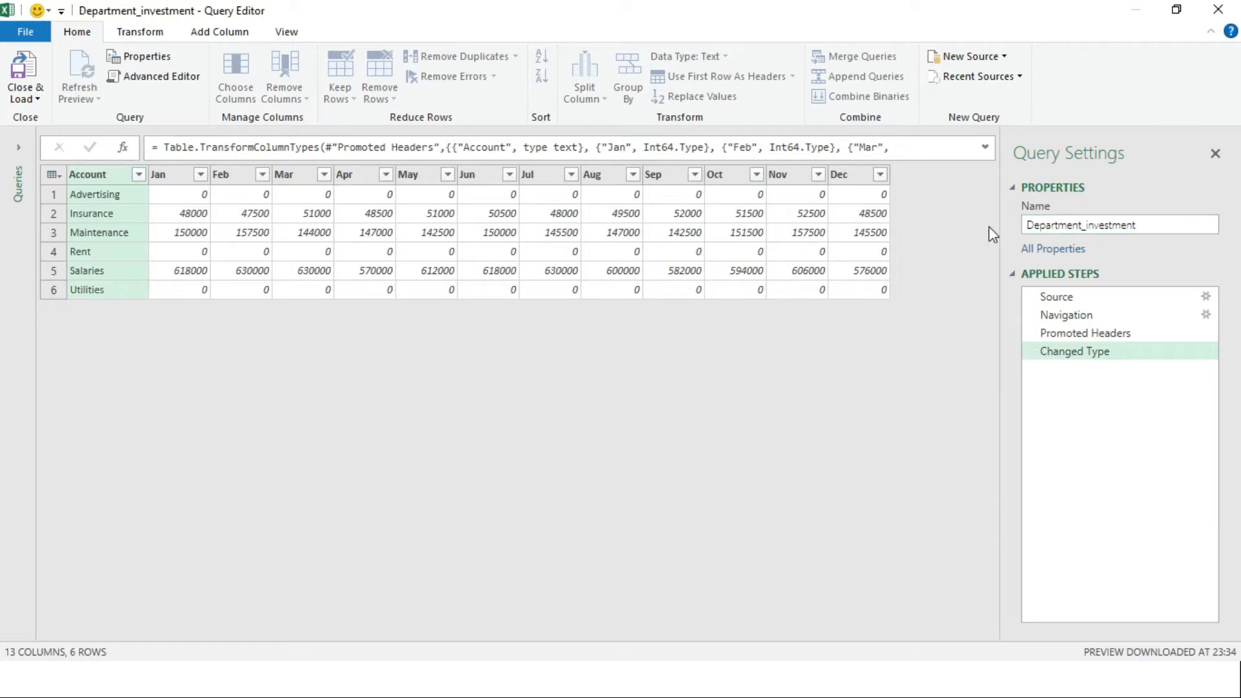
{"action": "key", "text": "Return"}
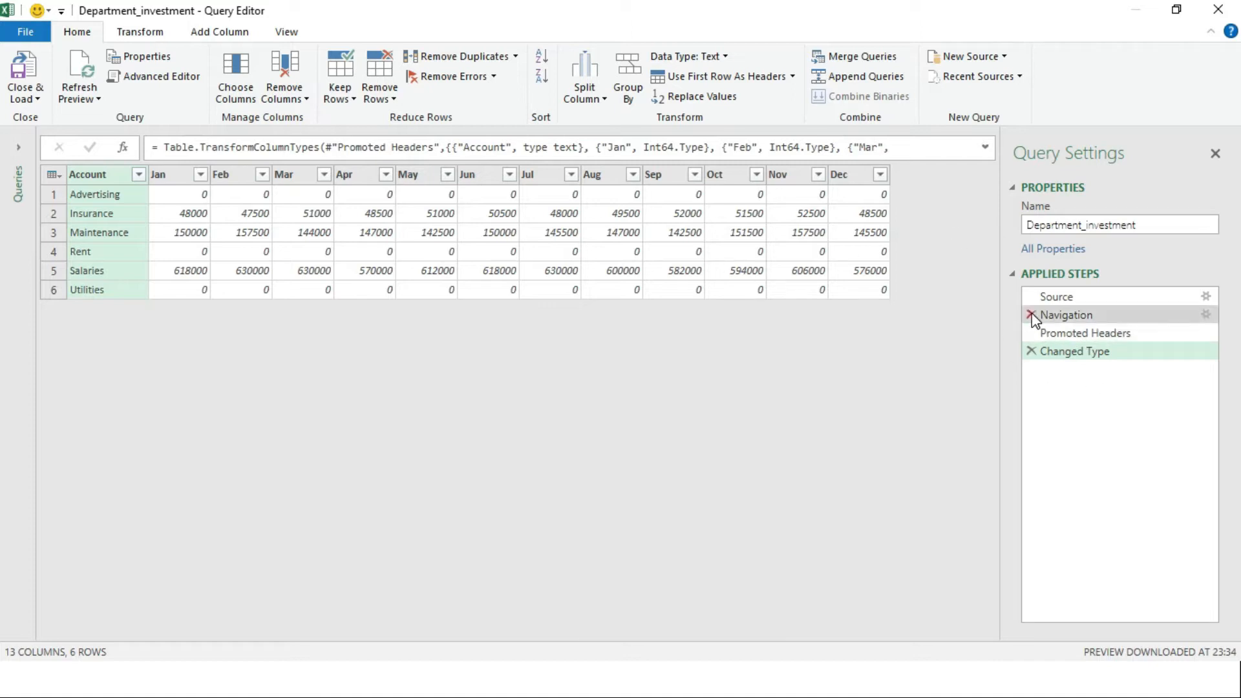
{"action": "left_click", "coordinate": [1050, 331]}
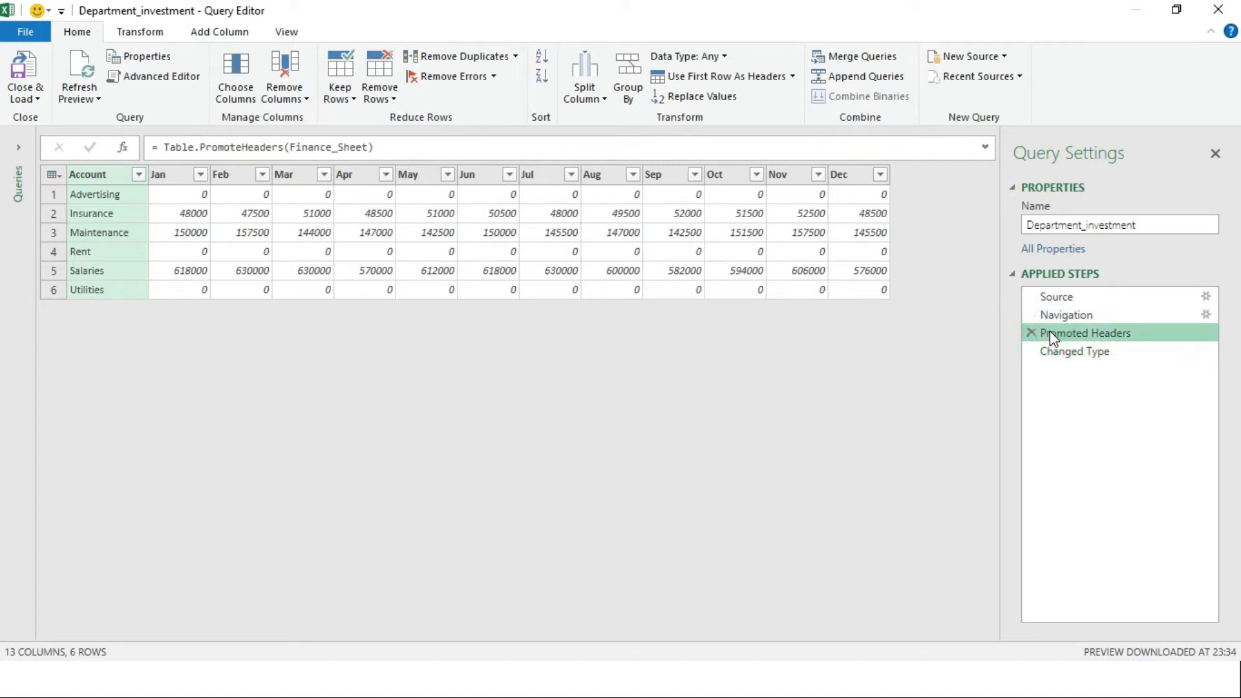
{"action": "left_click", "coordinate": [1041, 351]}
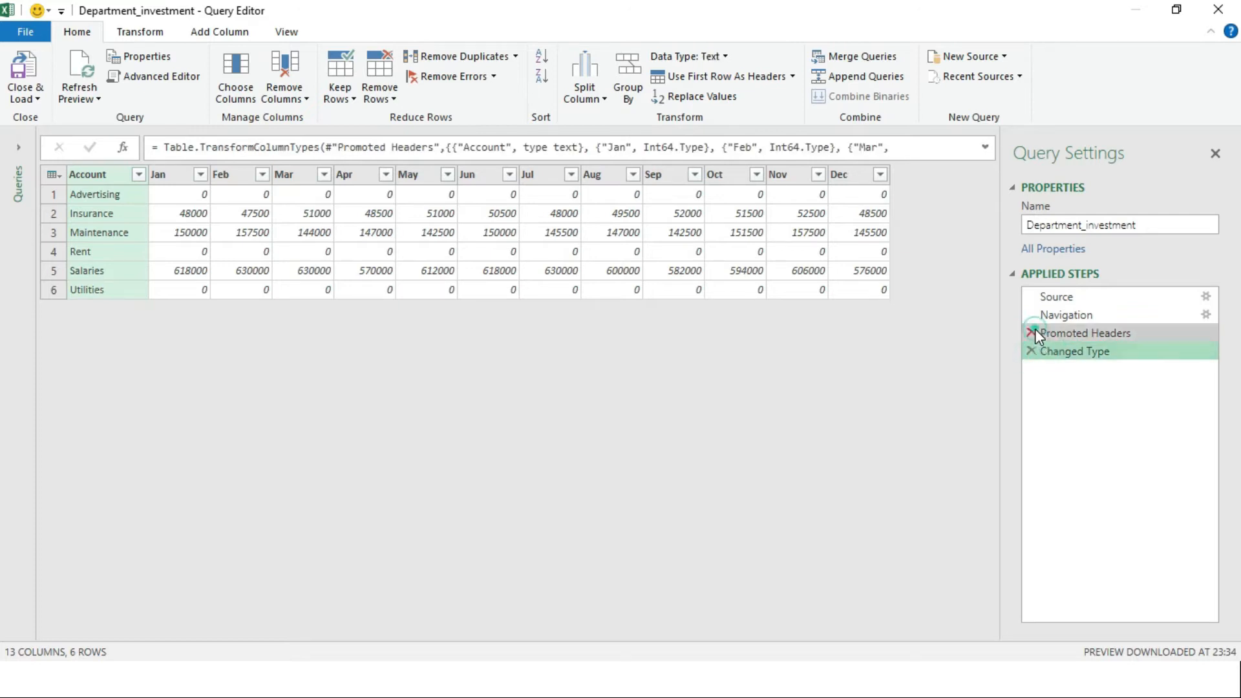
{"action": "left_click", "coordinate": [1034, 331]}
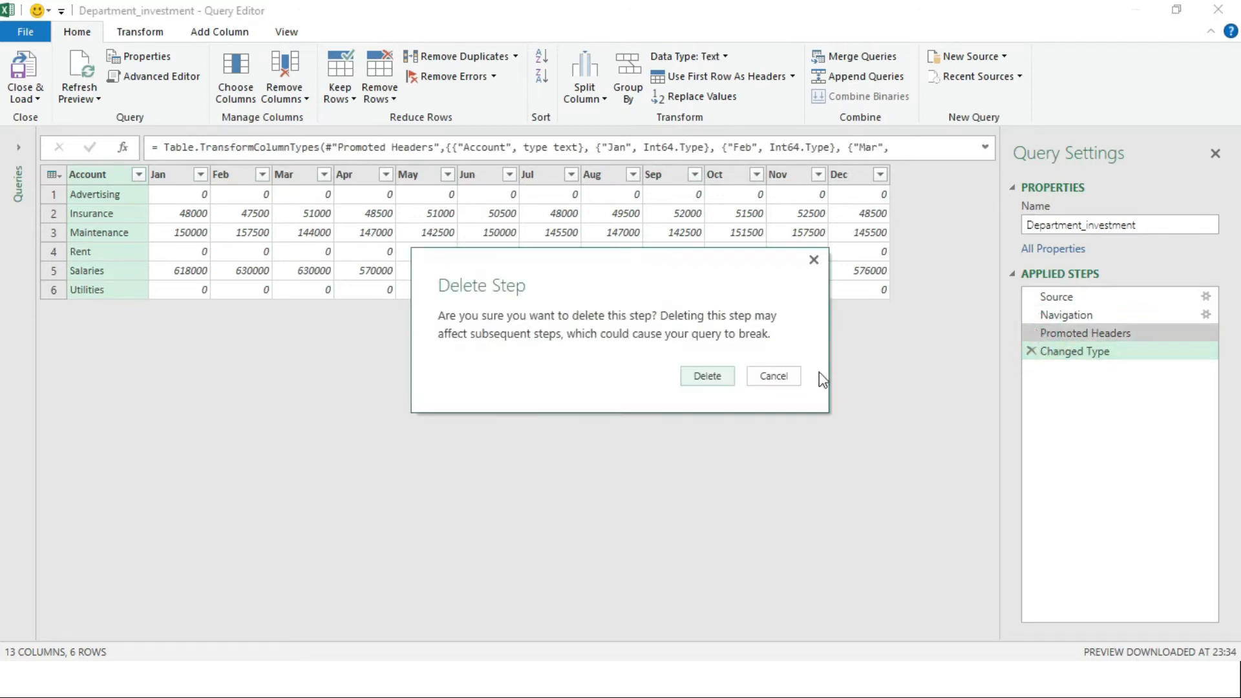
{"action": "left_click", "coordinate": [789, 374]}
Delete the Navigation step and every applied step after it, keeping only Source
{"action": "left_click", "coordinate": [1061, 297]}
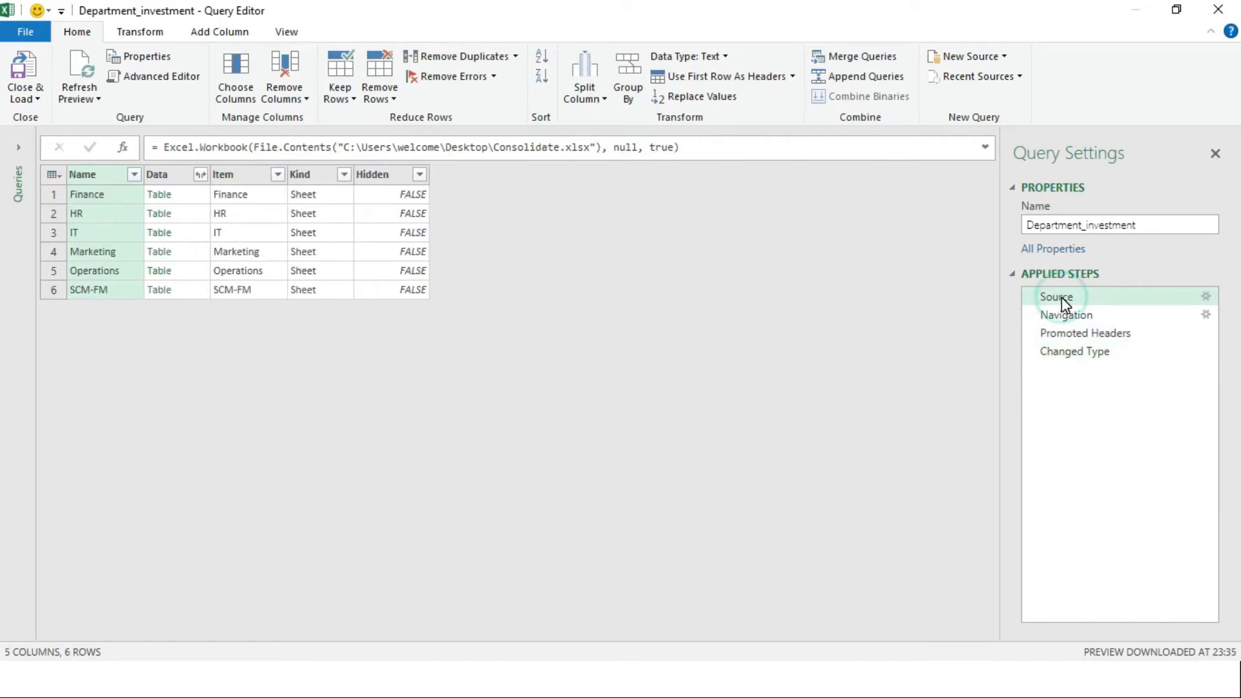
{"action": "left_click", "coordinate": [1068, 318]}
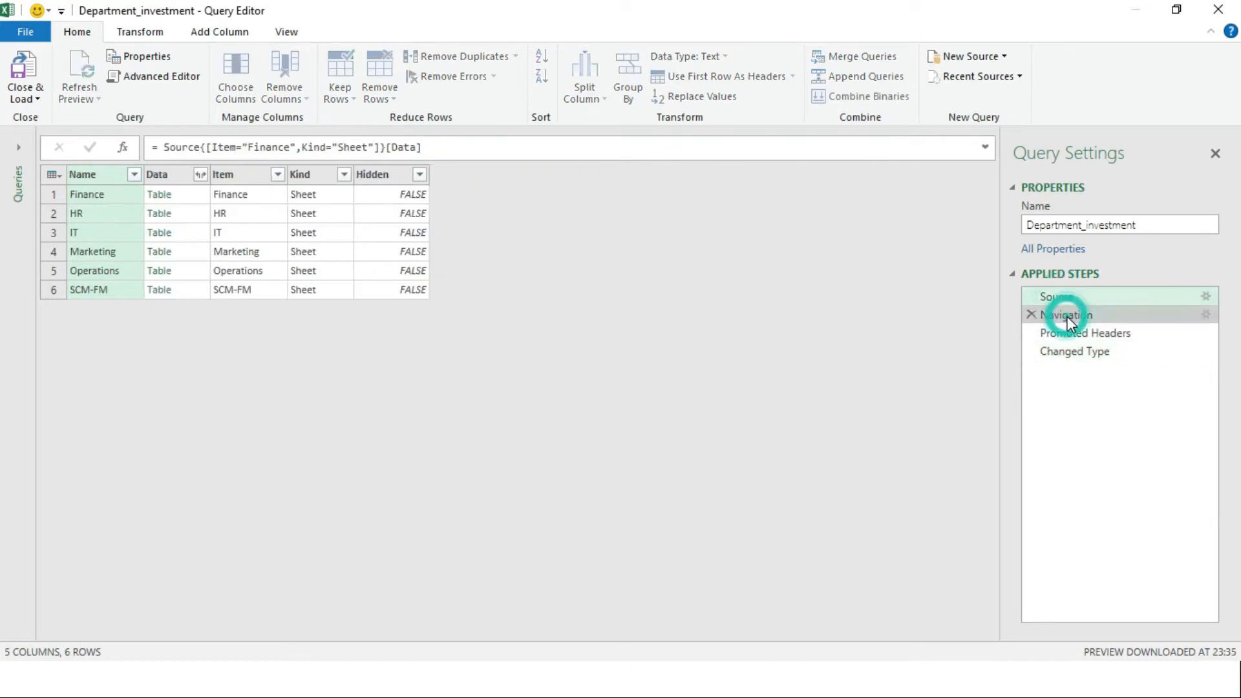
{"action": "right_click", "coordinate": [1070, 321]}
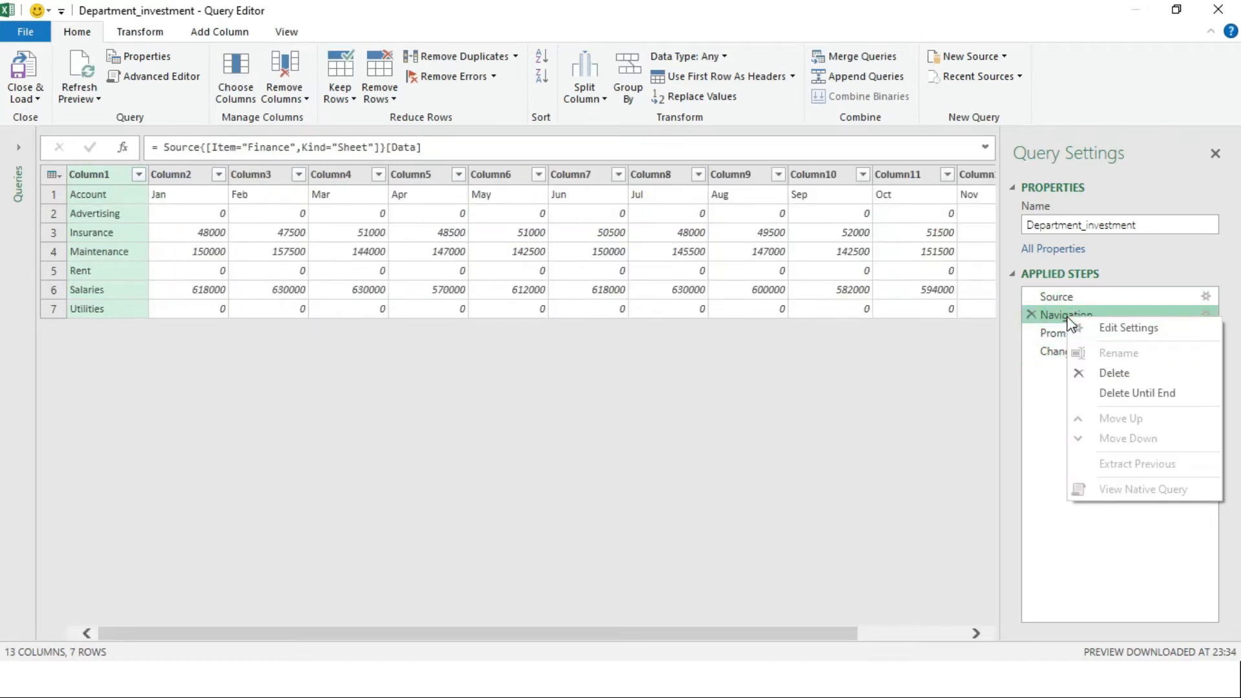
{"action": "left_click", "coordinate": [1124, 396]}
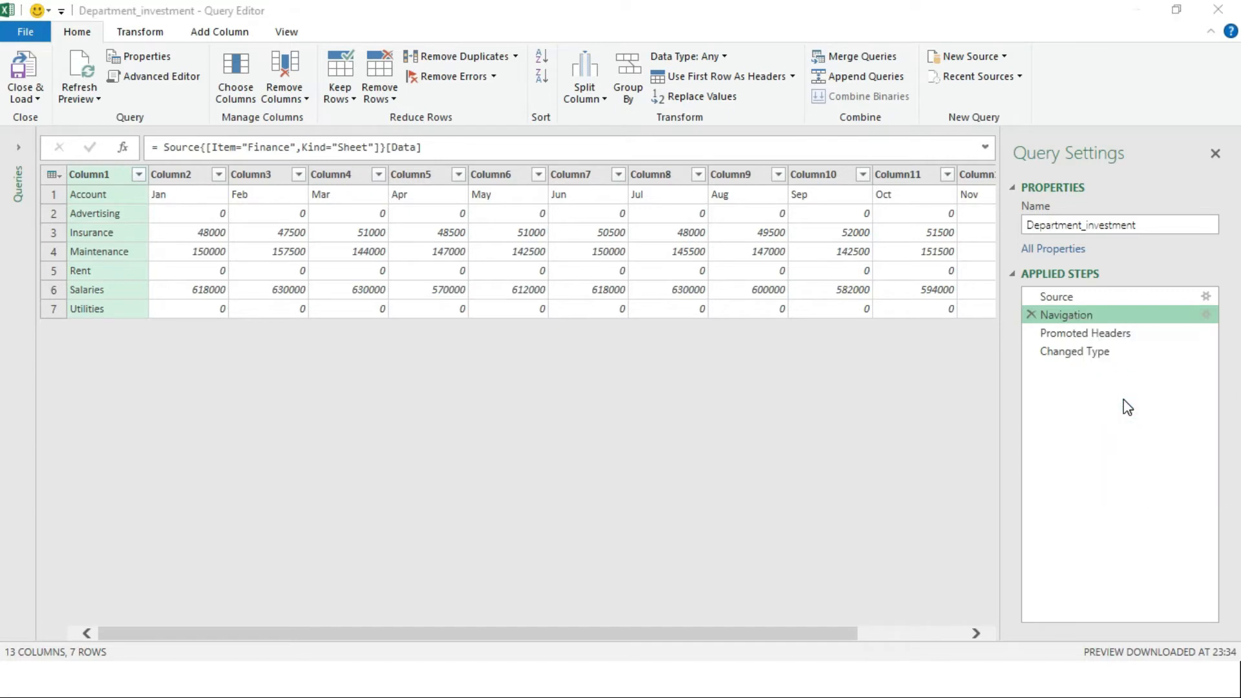
{"action": "left_click", "coordinate": [717, 374]}
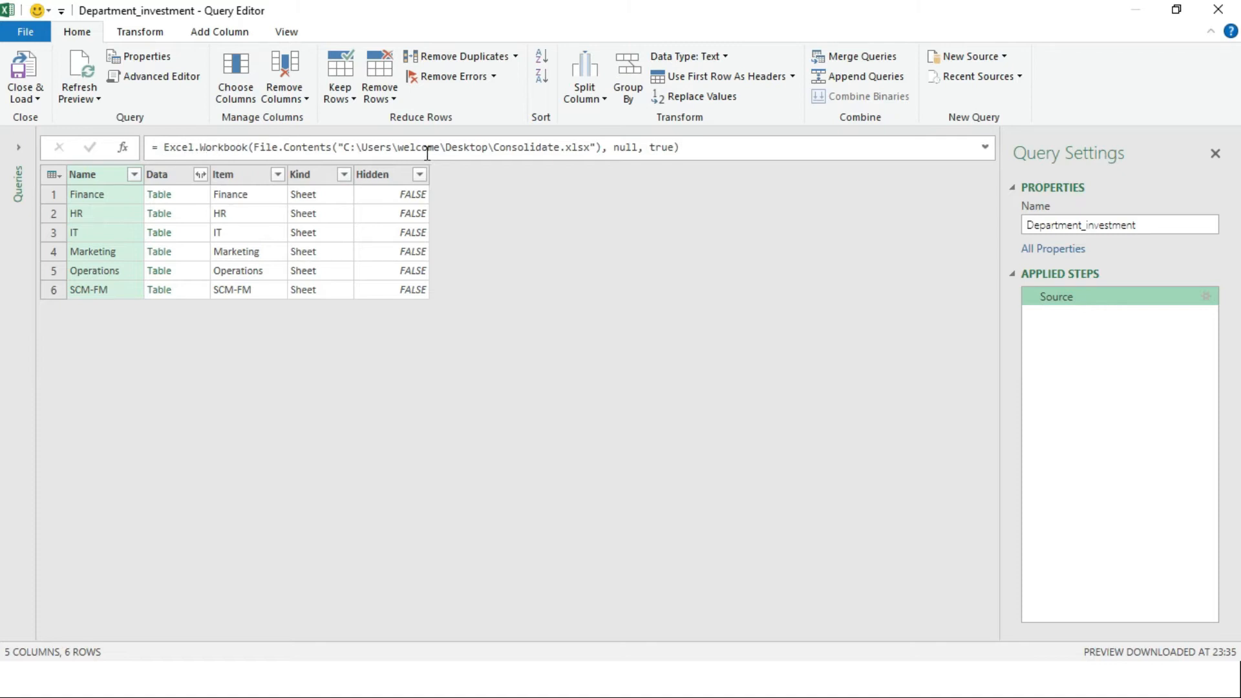
Preview the Finance row's nested table in the Data column, enlarging the preview to show all its rows
{"action": "left_click", "coordinate": [181, 197]}
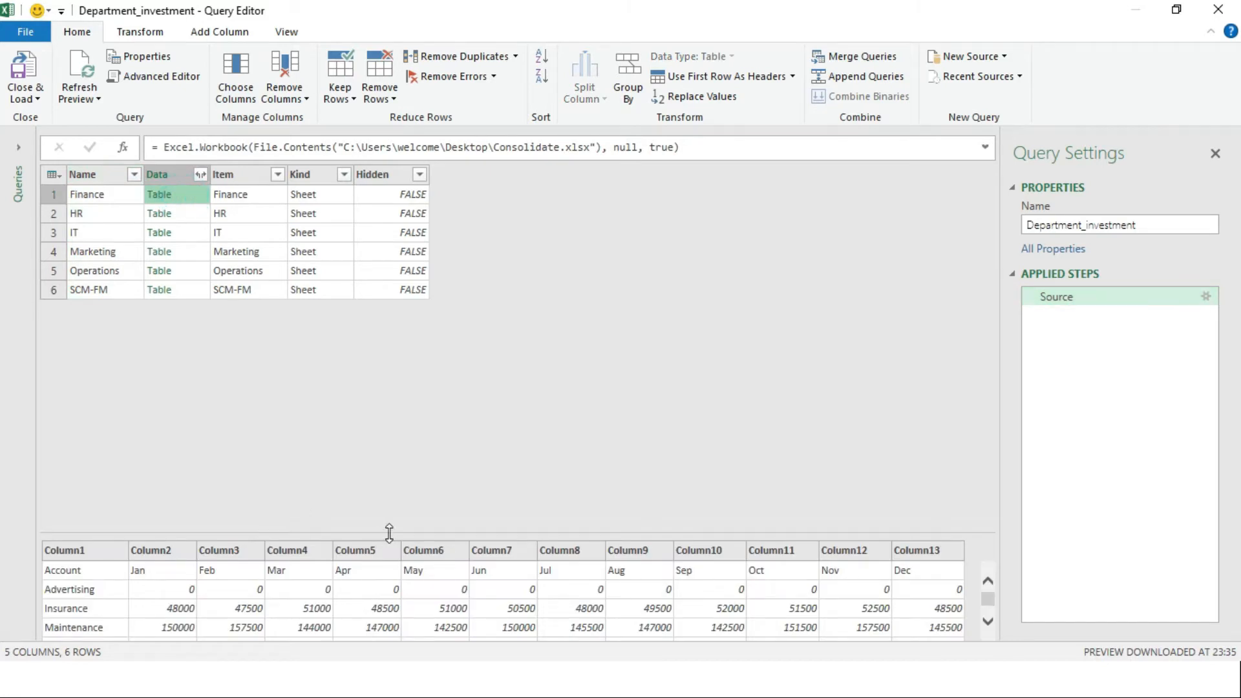
{"action": "left_click_drag", "start_coordinate": [396, 535], "coordinate": [396, 423]}
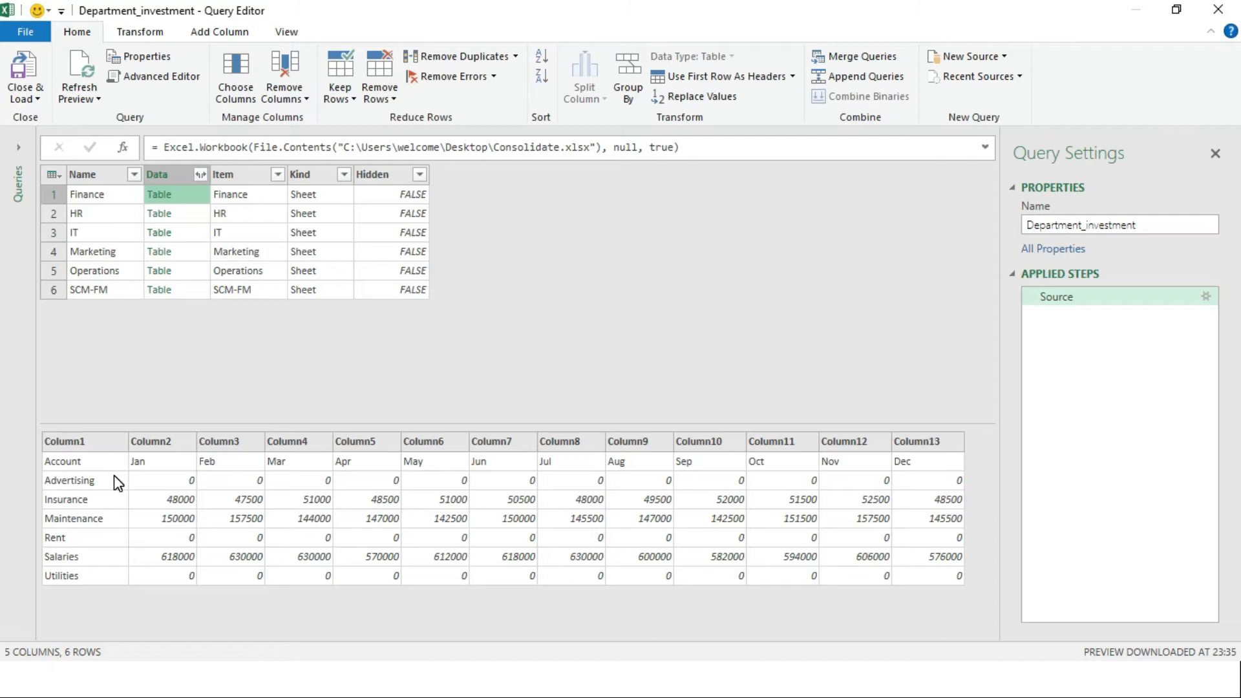
{"action": "left_click", "coordinate": [278, 337]}
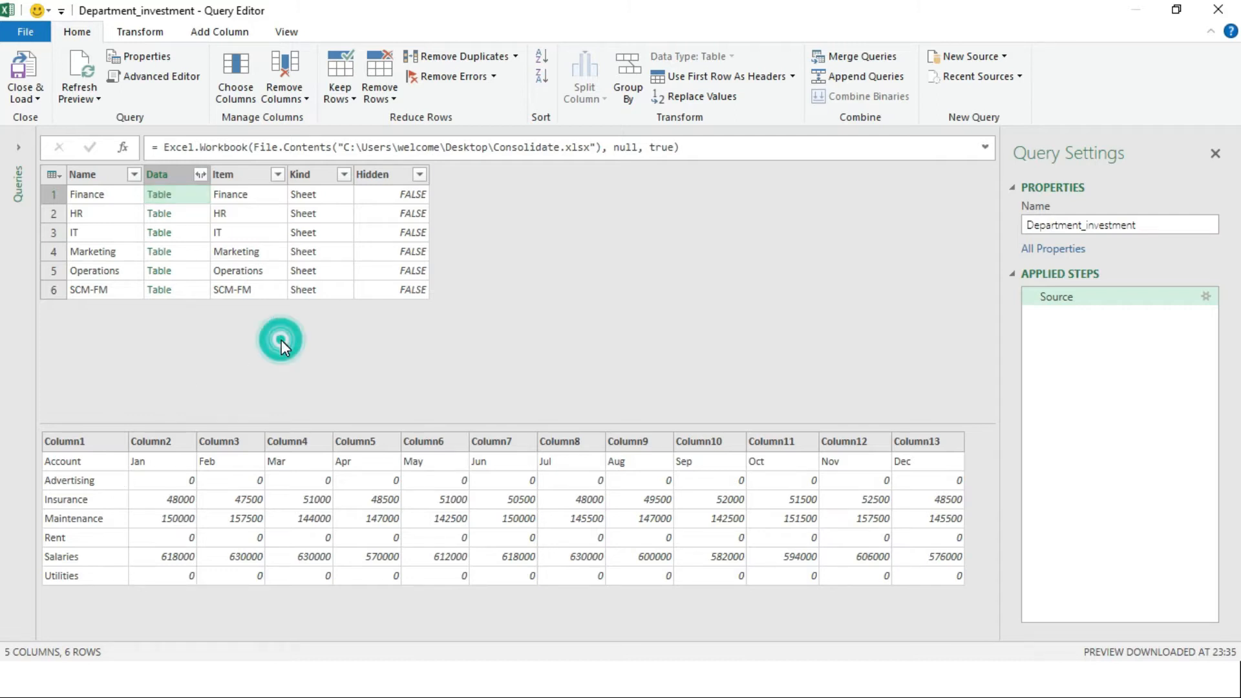
Remove all columns except Name and Data, and expand Data into all its columns without the original column name as prefix
{"action": "left_click", "coordinate": [86, 174]}
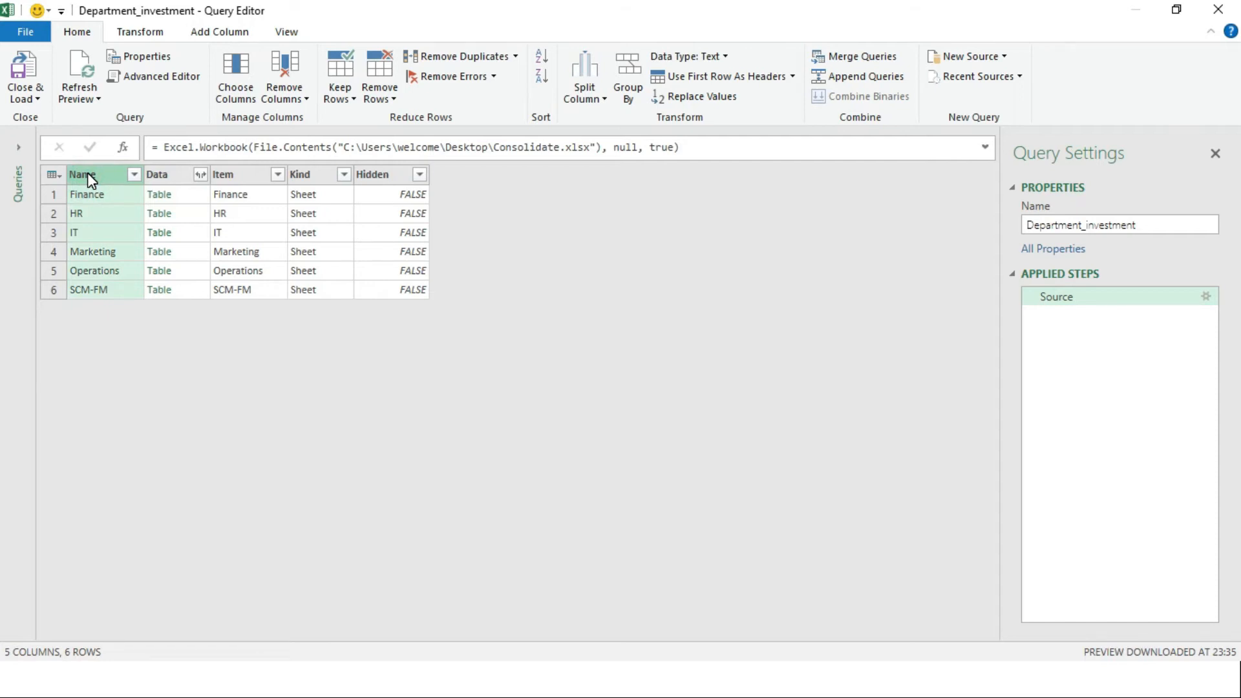
{"action": "left_click", "coordinate": [159, 173], "text": "ctrl"}
{"action": "right_click", "coordinate": [159, 174]}
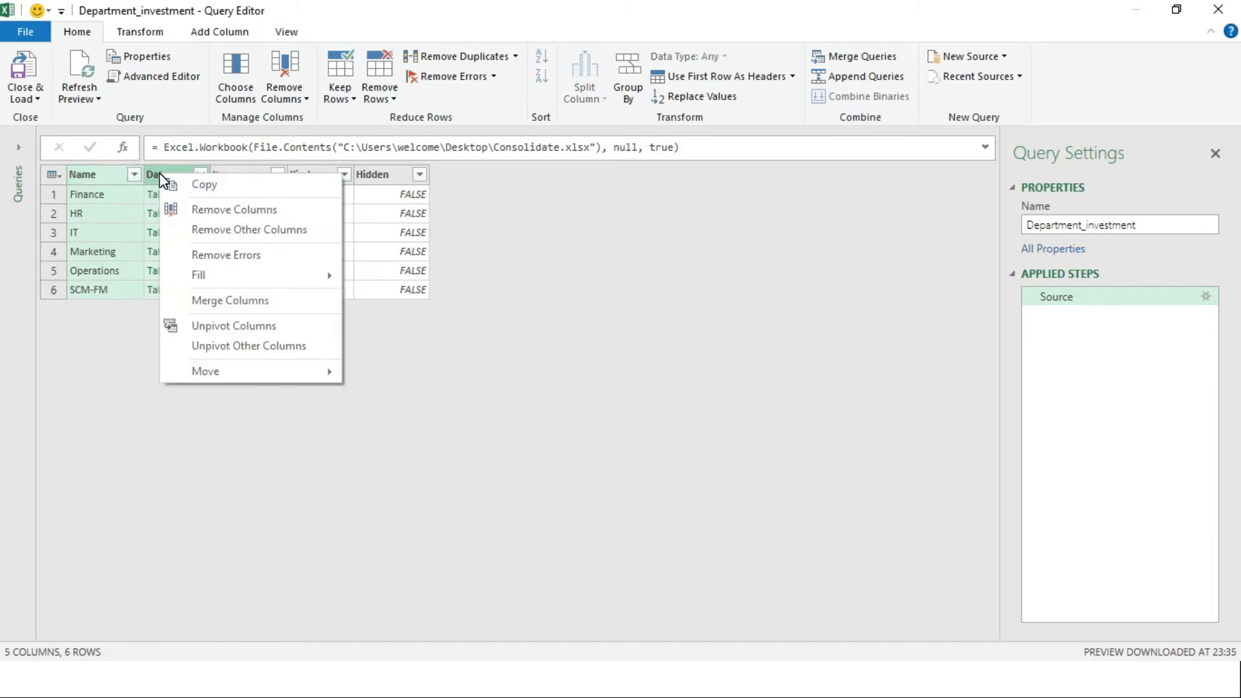
{"action": "left_click", "coordinate": [236, 231]}
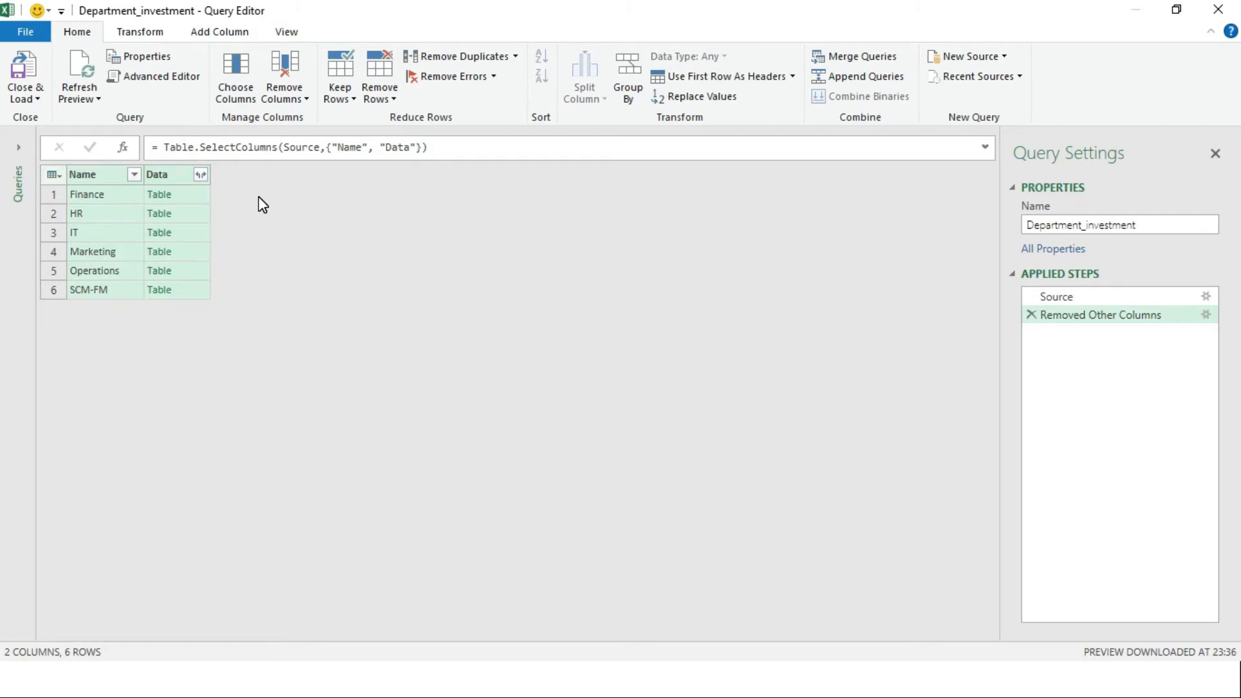
{"action": "left_click", "coordinate": [202, 176]}
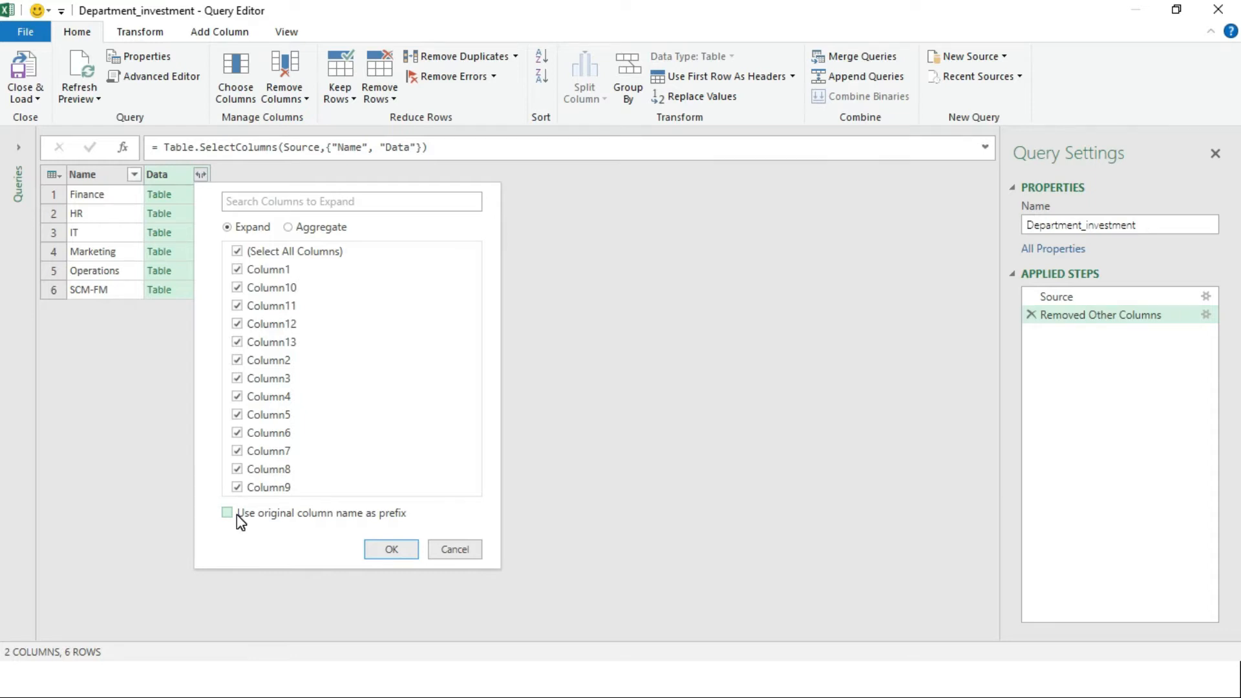
{"action": "left_click", "coordinate": [391, 551]}
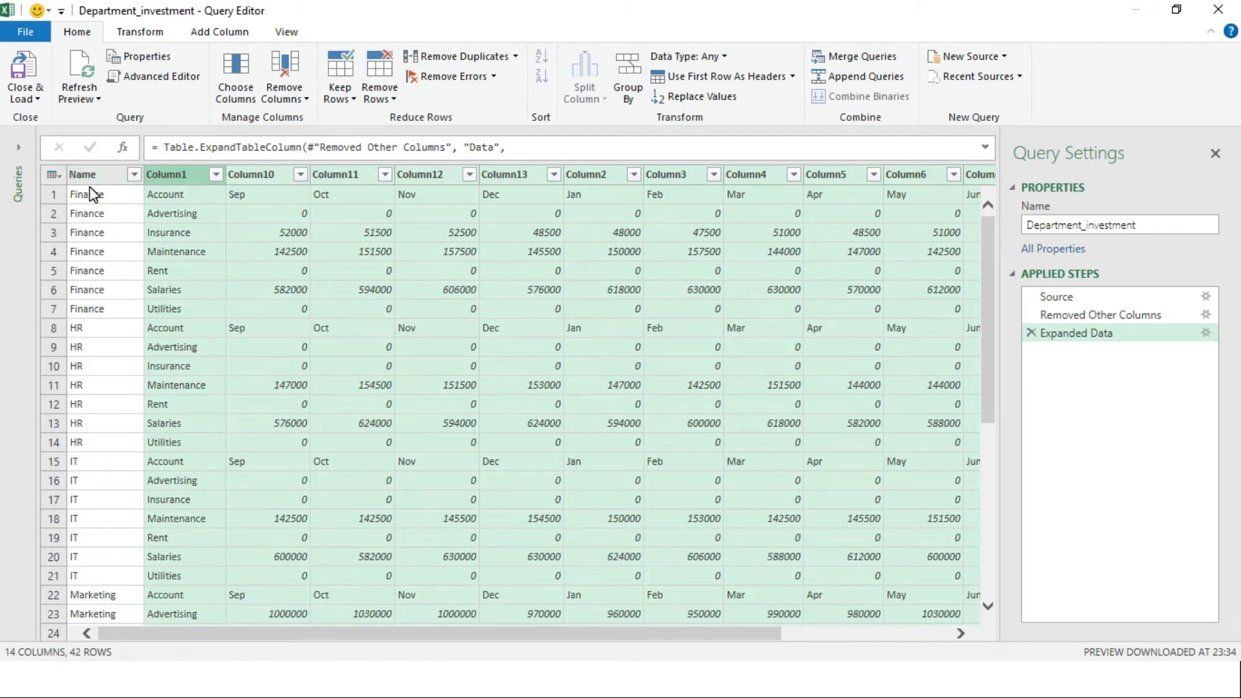
Promote the first row of the expanded table to column headers
{"action": "left_click", "coordinate": [146, 32]}
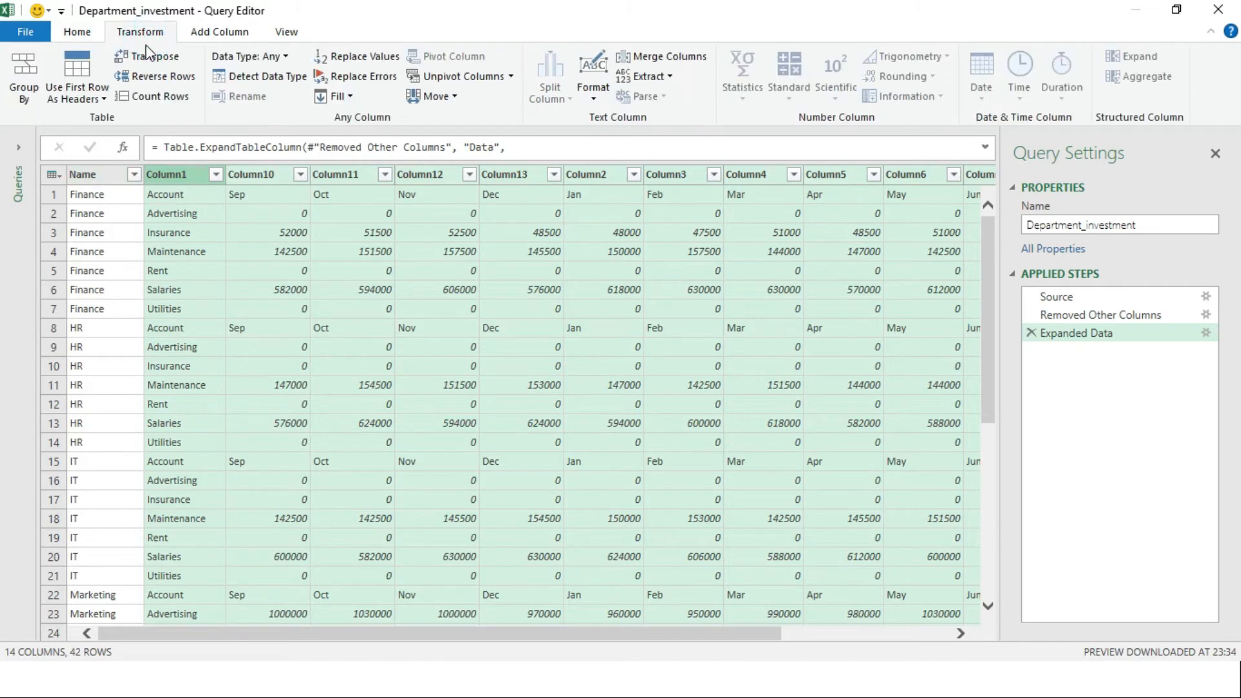
{"action": "left_click", "coordinate": [98, 100]}
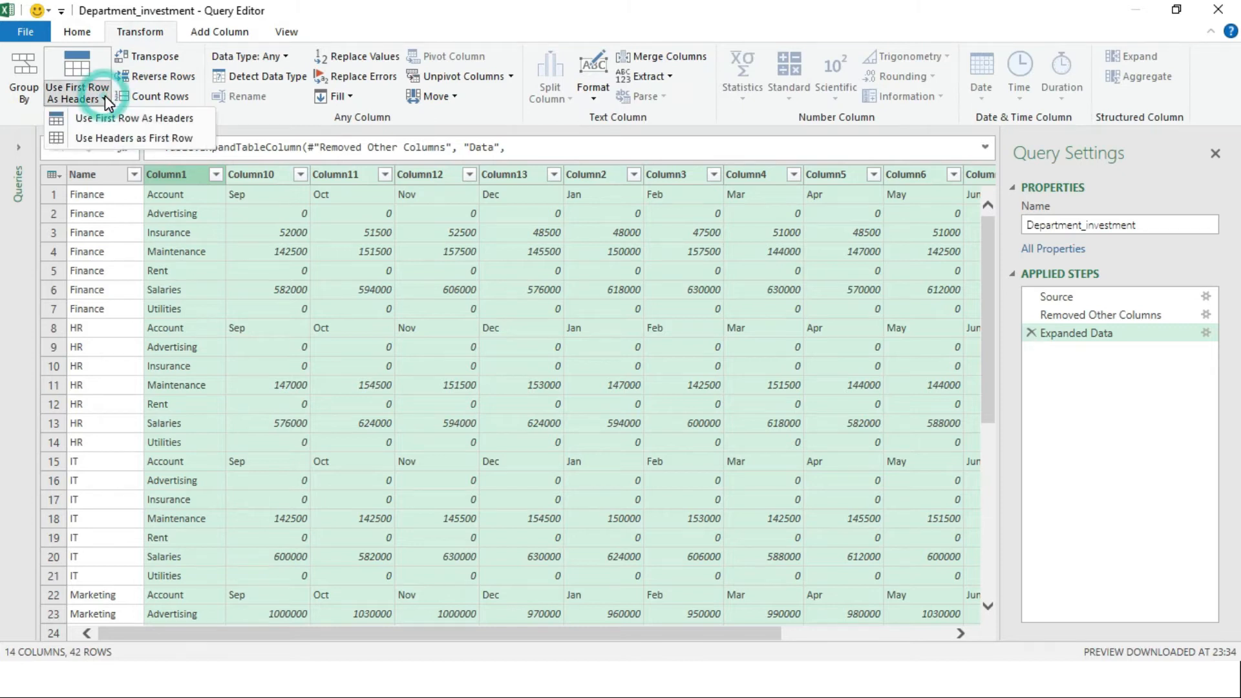
{"action": "left_click", "coordinate": [112, 119]}
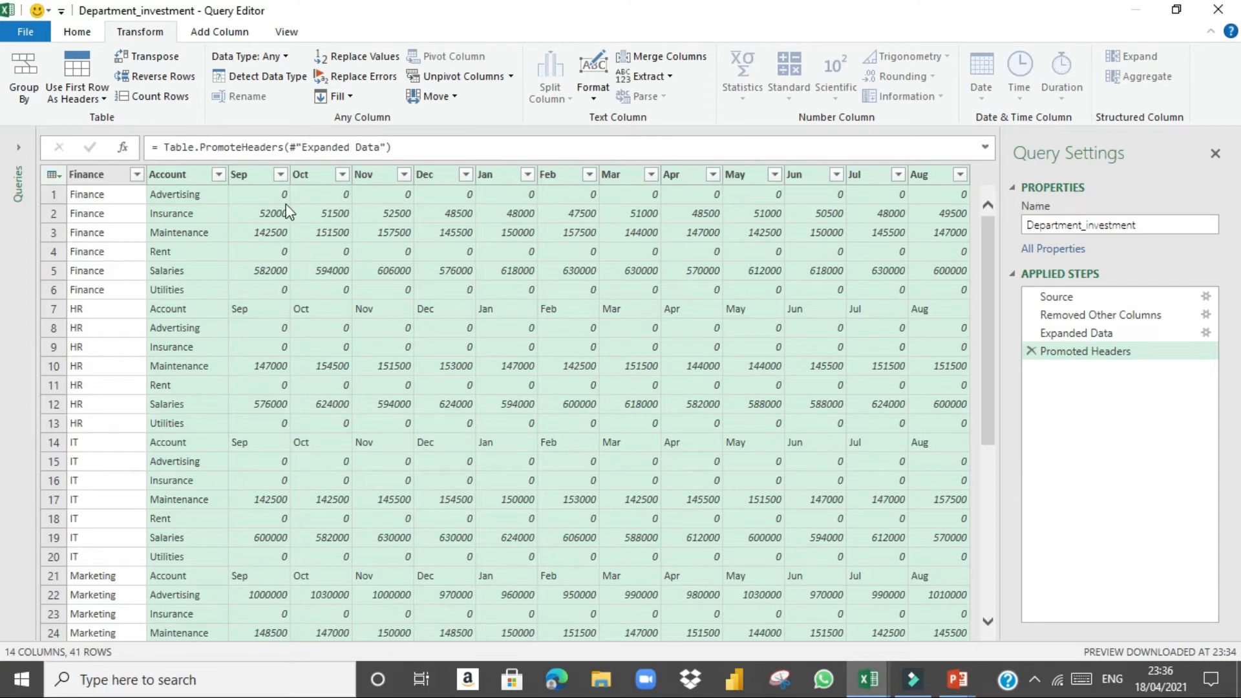
Filter the Sep column to exclude the value Sep, removing the repeated header rows of the other departments
{"action": "left_click", "coordinate": [280, 180]}
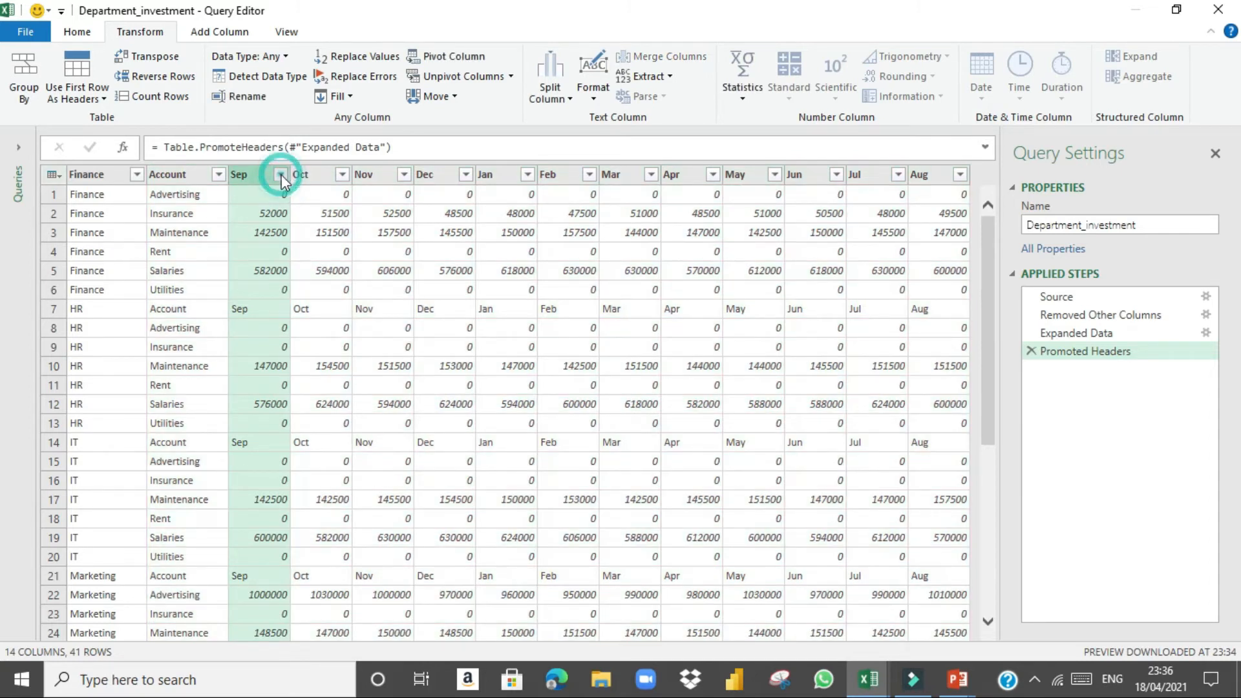
{"action": "left_click", "coordinate": [280, 175]}
{"action": "left_click_drag", "start_coordinate": [560, 421], "coordinate": [553, 550]}
{"action": "left_click", "coordinate": [318, 608]}
{"action": "left_click", "coordinate": [477, 637]}
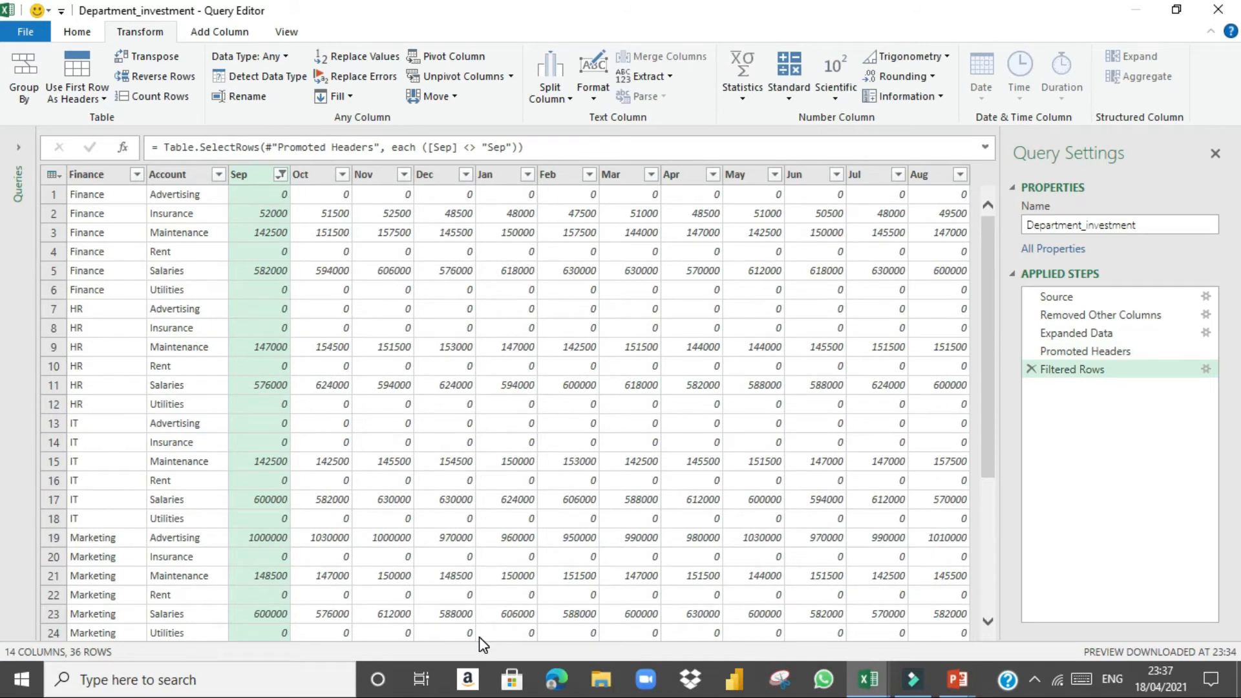
Rename the Finance column as Department
{"action": "left_click", "coordinate": [93, 175]}
{"action": "double_click", "coordinate": [93, 175]}
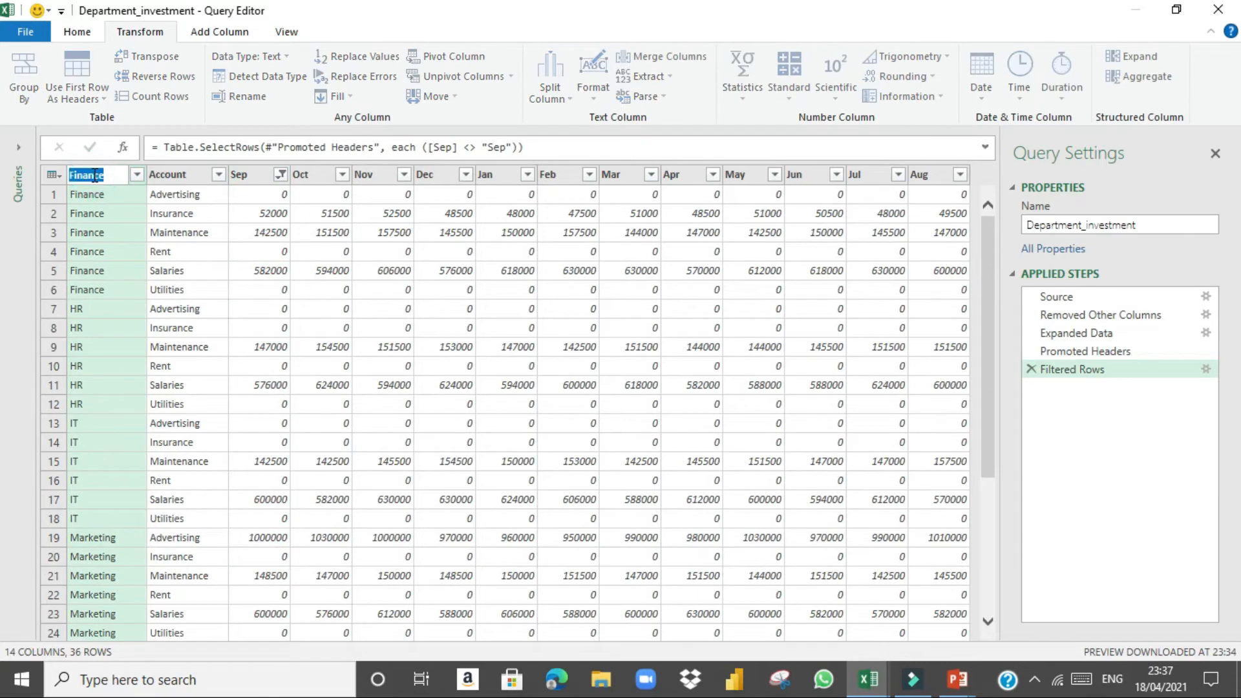
{"action": "type", "text": "Department"}
{"action": "key", "text": "Return"}
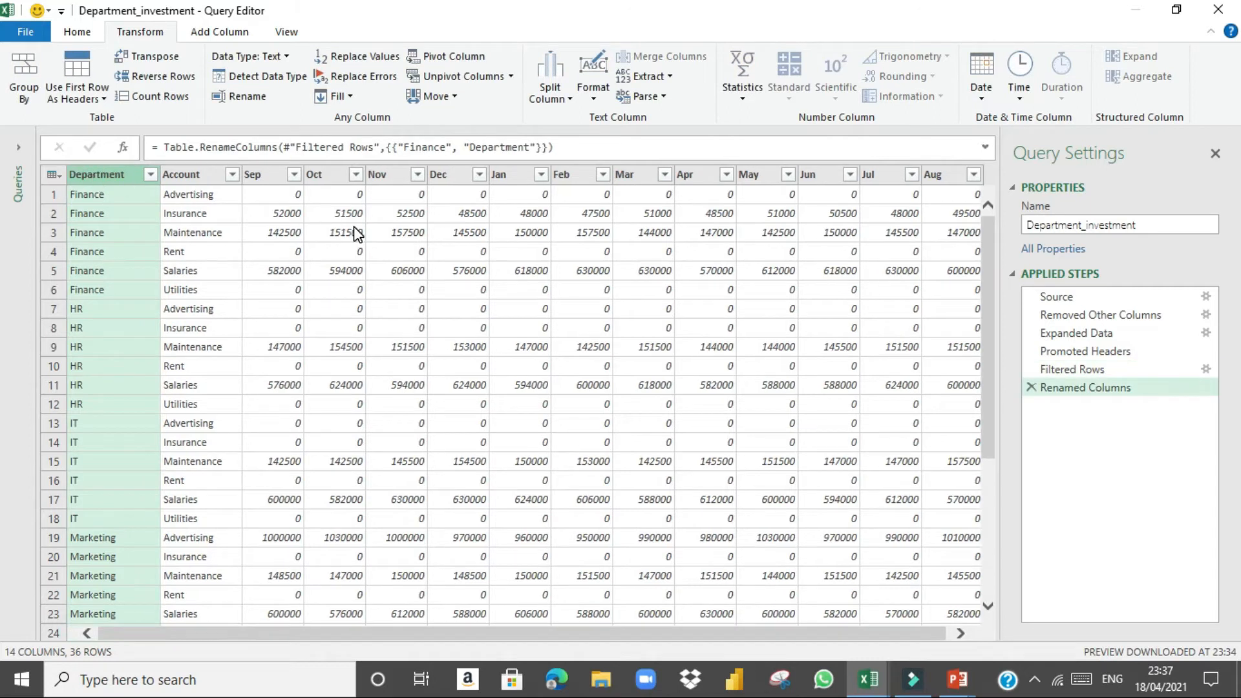
Load the query as a table into the existing worksheet at cell $B$2 and widen the Sep, Oct and Nov columns
{"action": "left_click", "coordinate": [78, 31]}
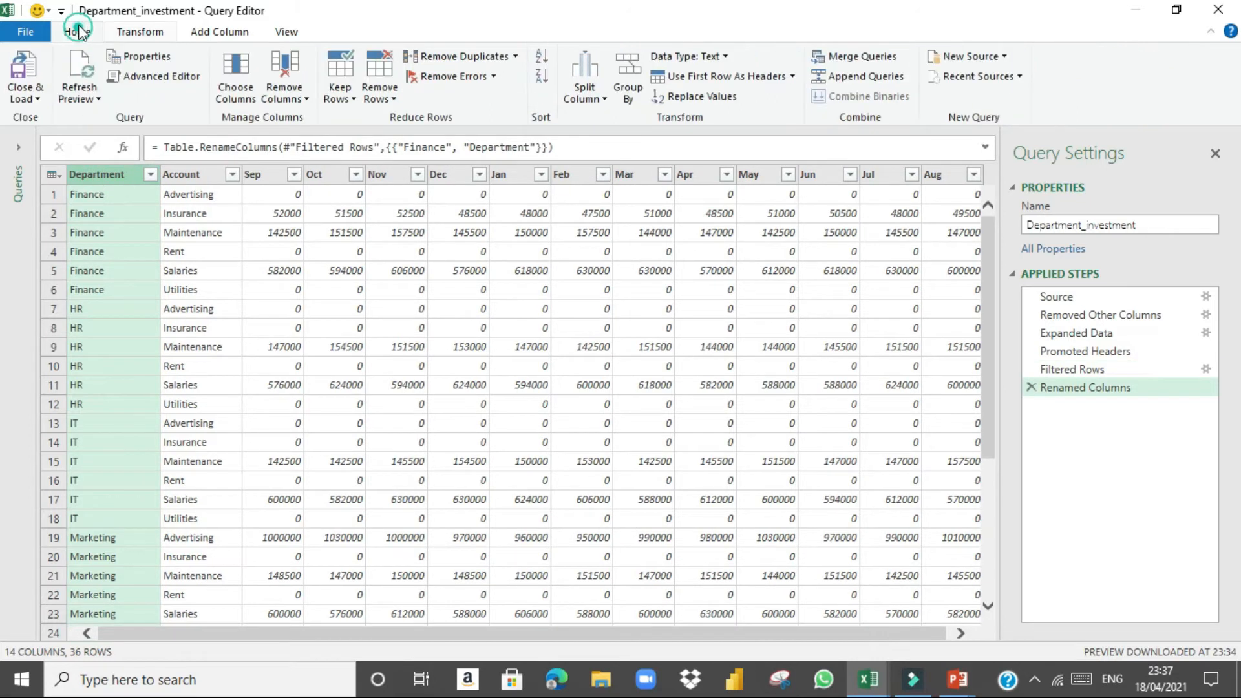
{"action": "left_click", "coordinate": [39, 97]}
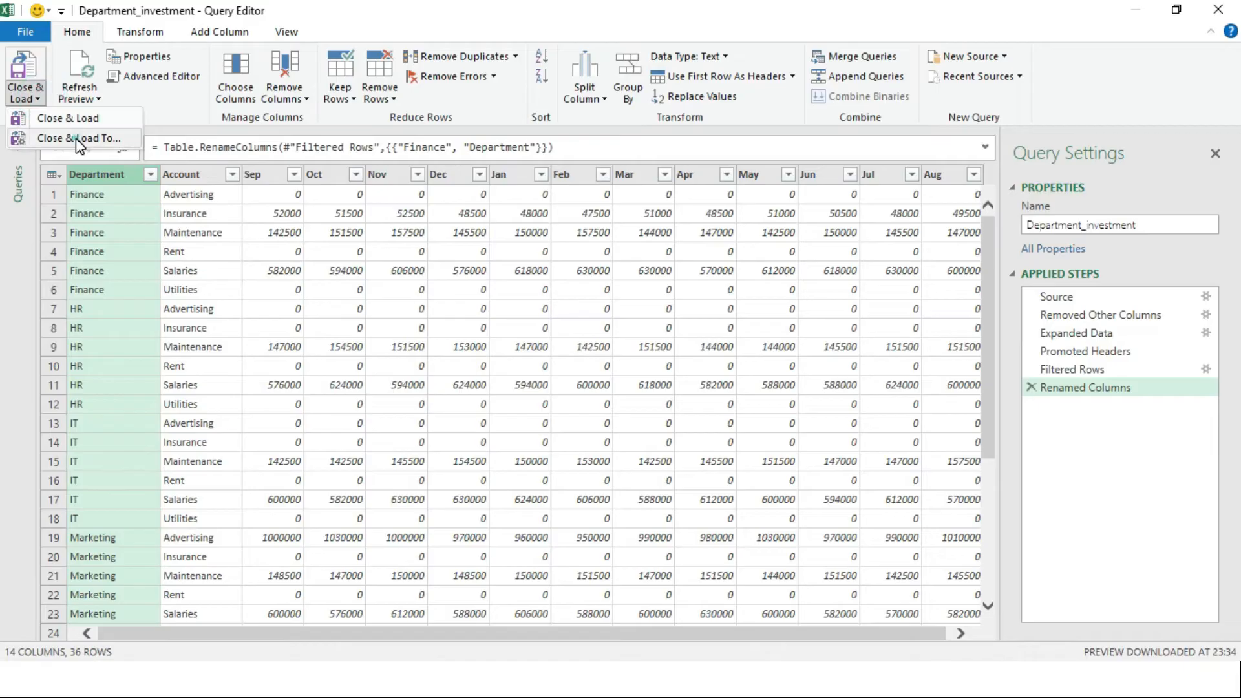
{"action": "left_click", "coordinate": [76, 139]}
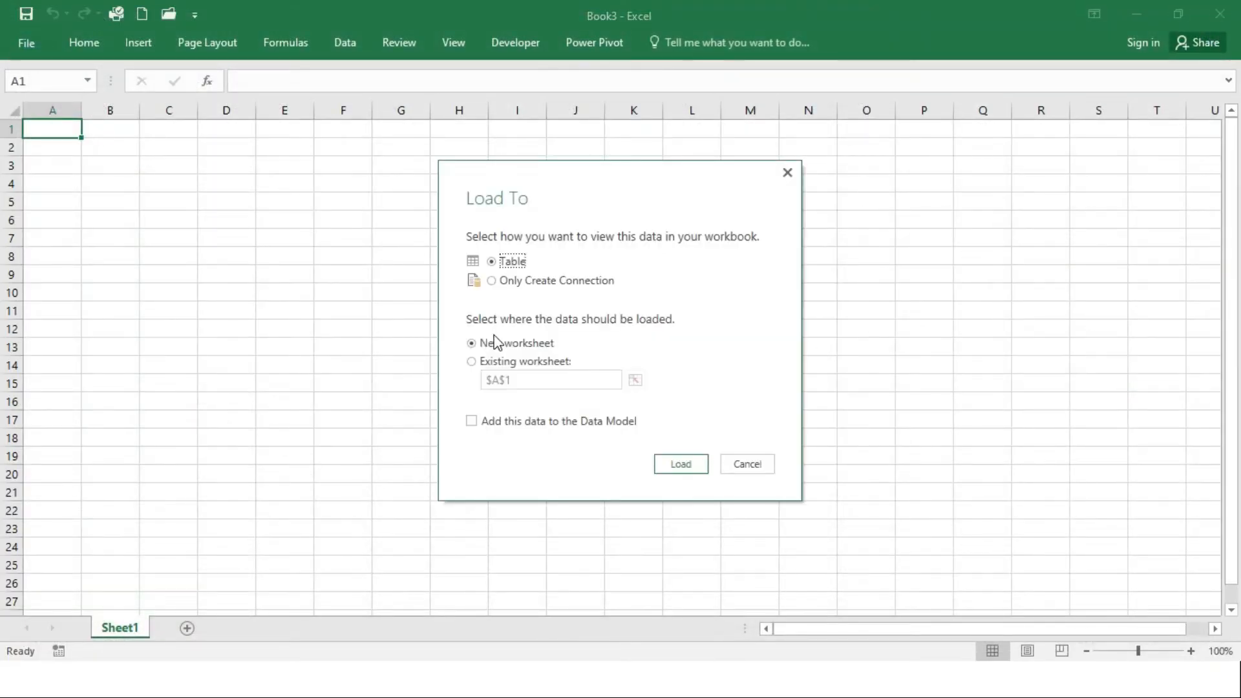
{"action": "left_click", "coordinate": [523, 362]}
{"action": "left_click", "coordinate": [635, 380]}
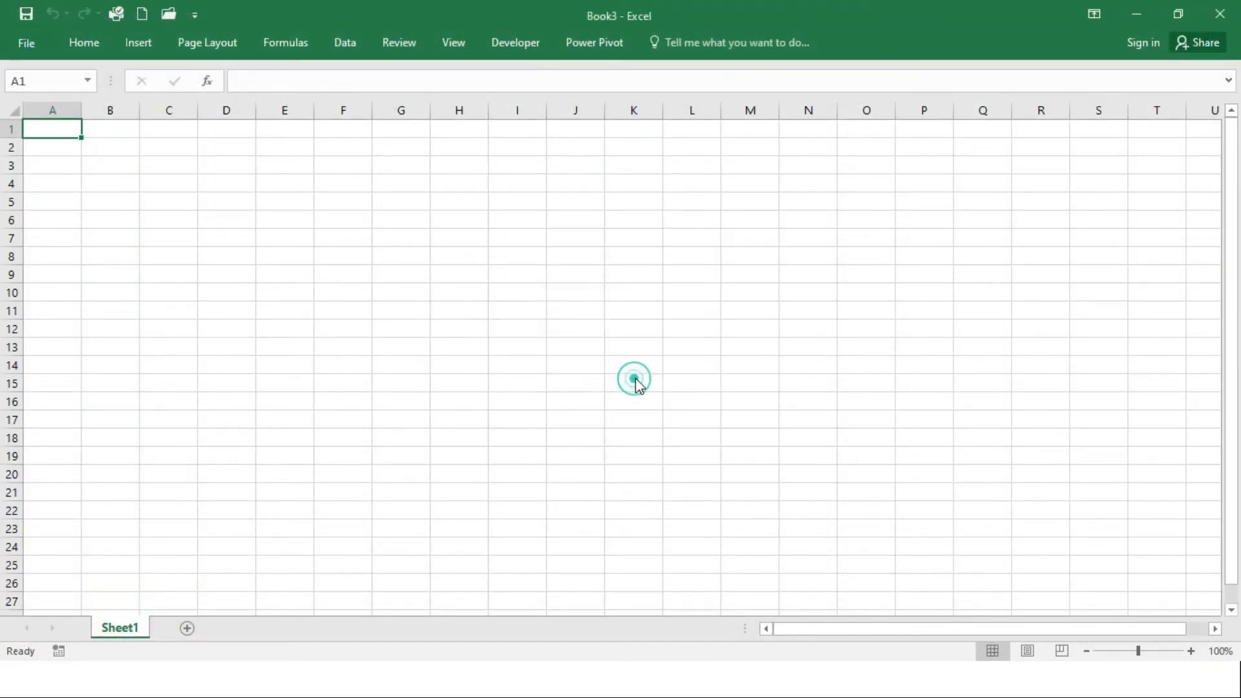
{"action": "left_click", "coordinate": [119, 146]}
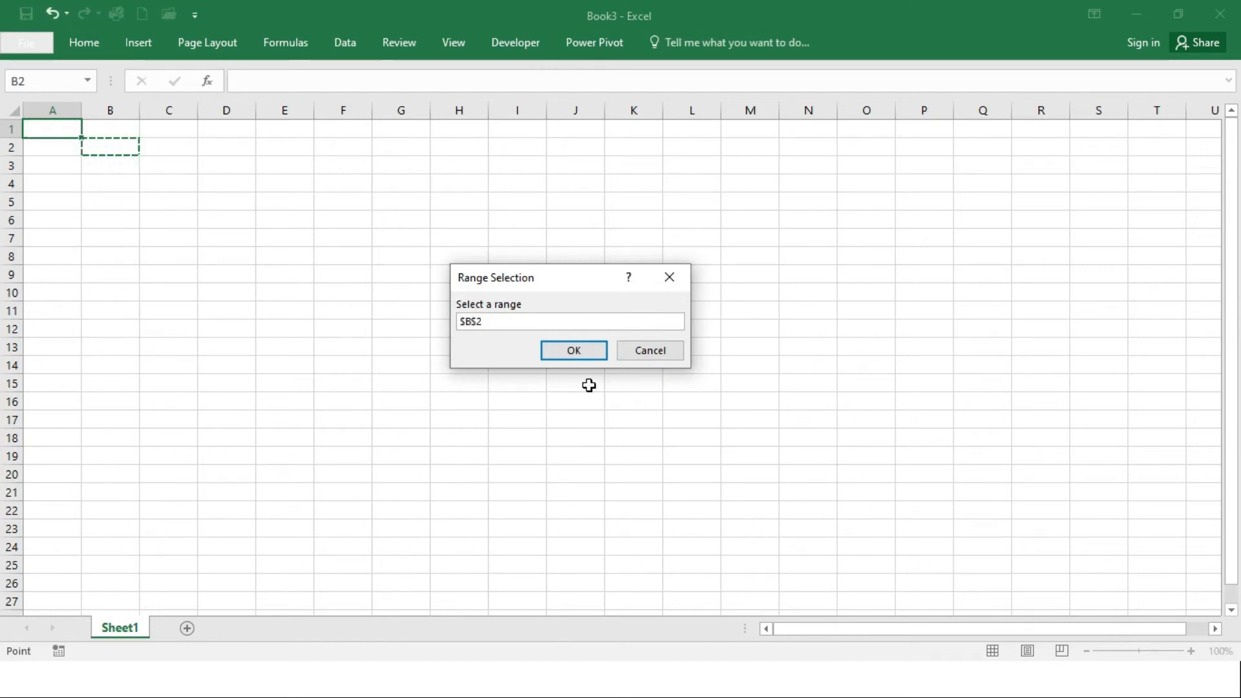
{"action": "left_click", "coordinate": [575, 353]}
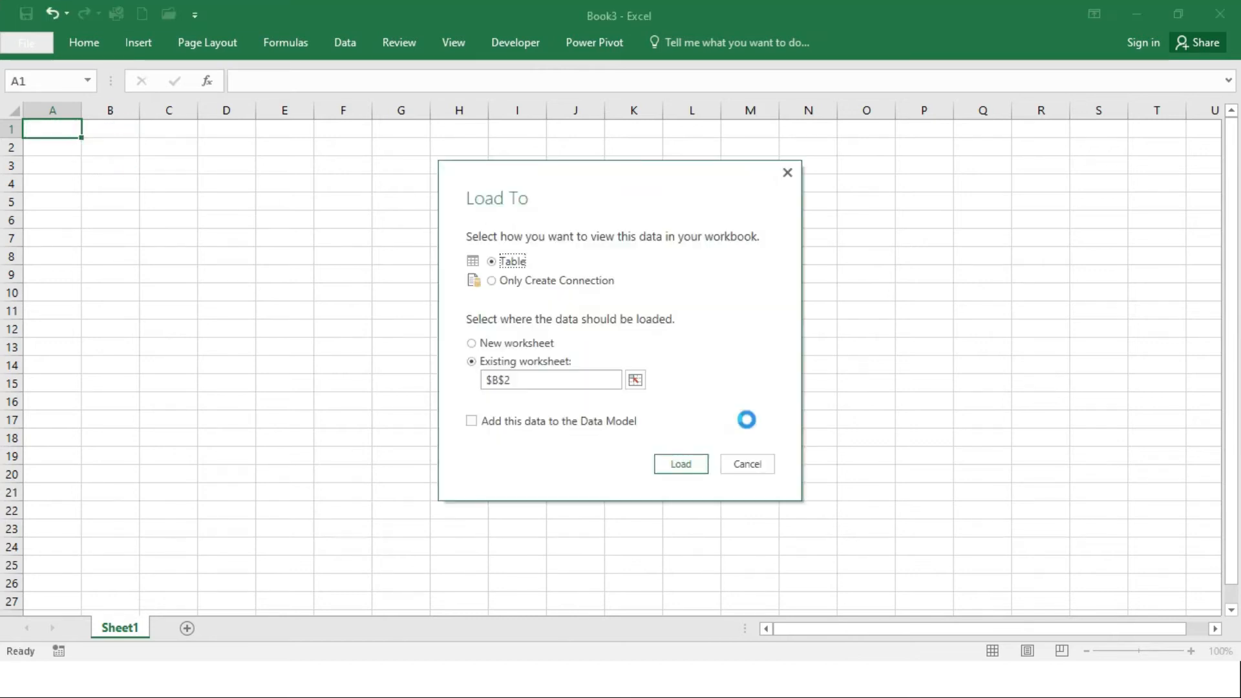
{"action": "left_click", "coordinate": [685, 466]}
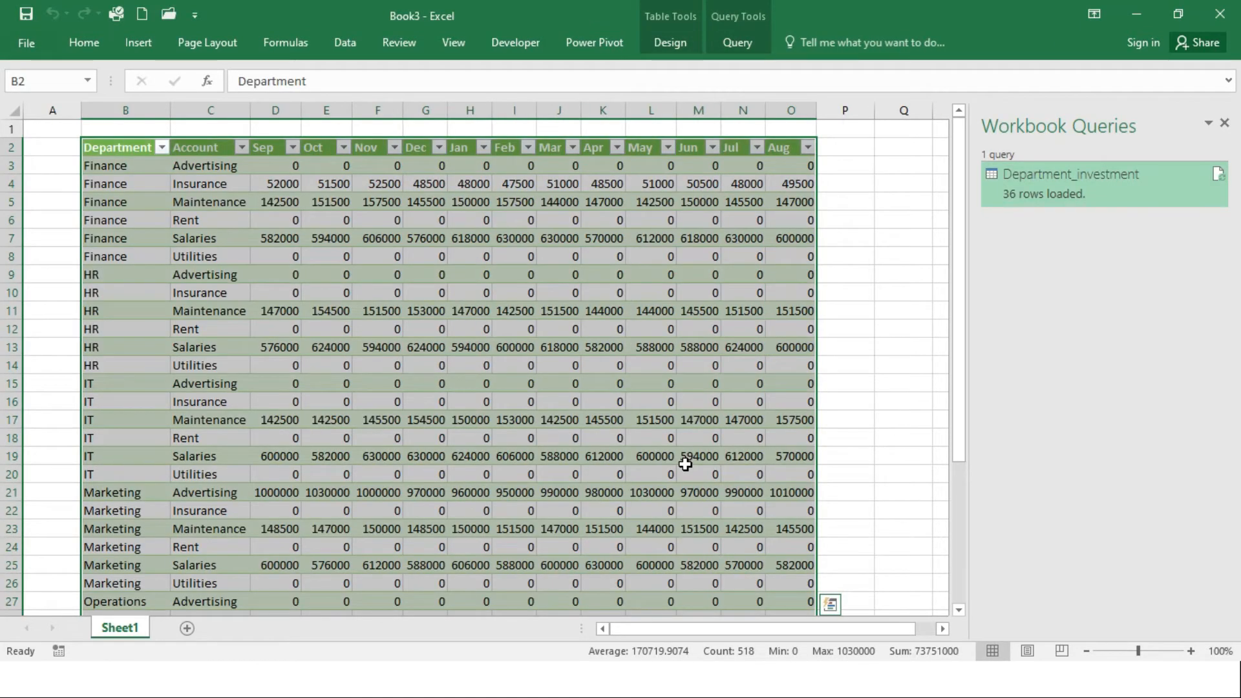
{"action": "left_click", "coordinate": [562, 350]}
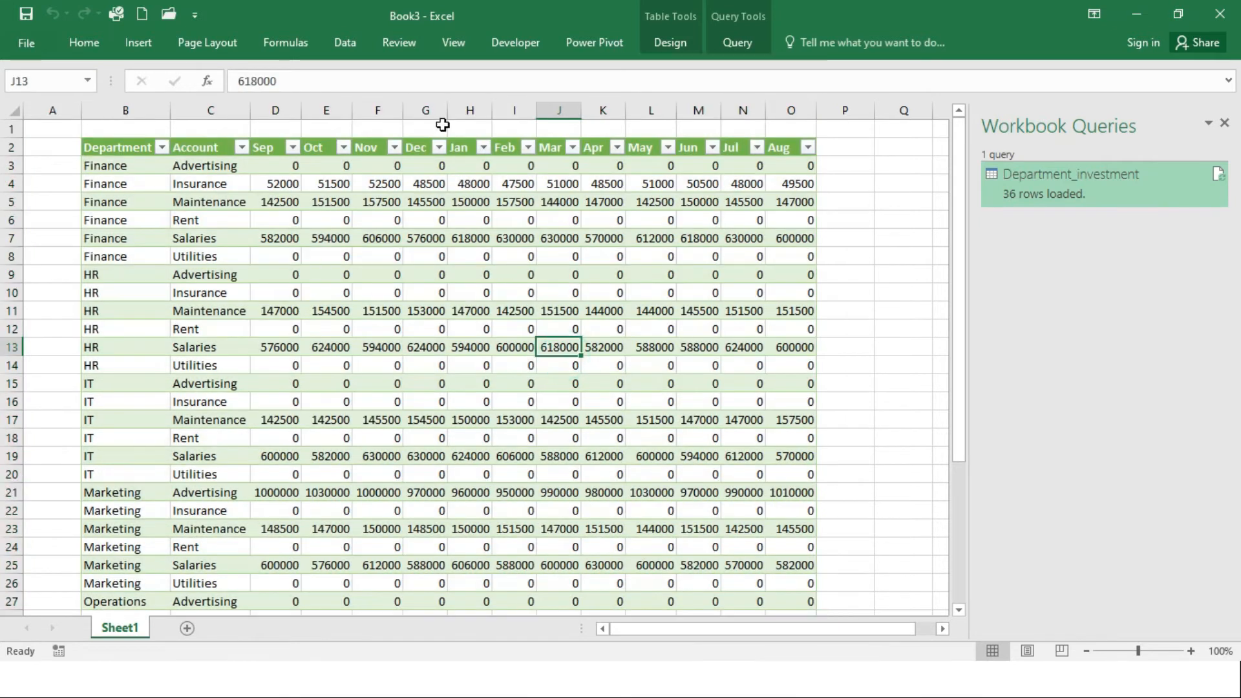
{"action": "left_click_drag", "start_coordinate": [406, 113], "coordinate": [256, 111]}
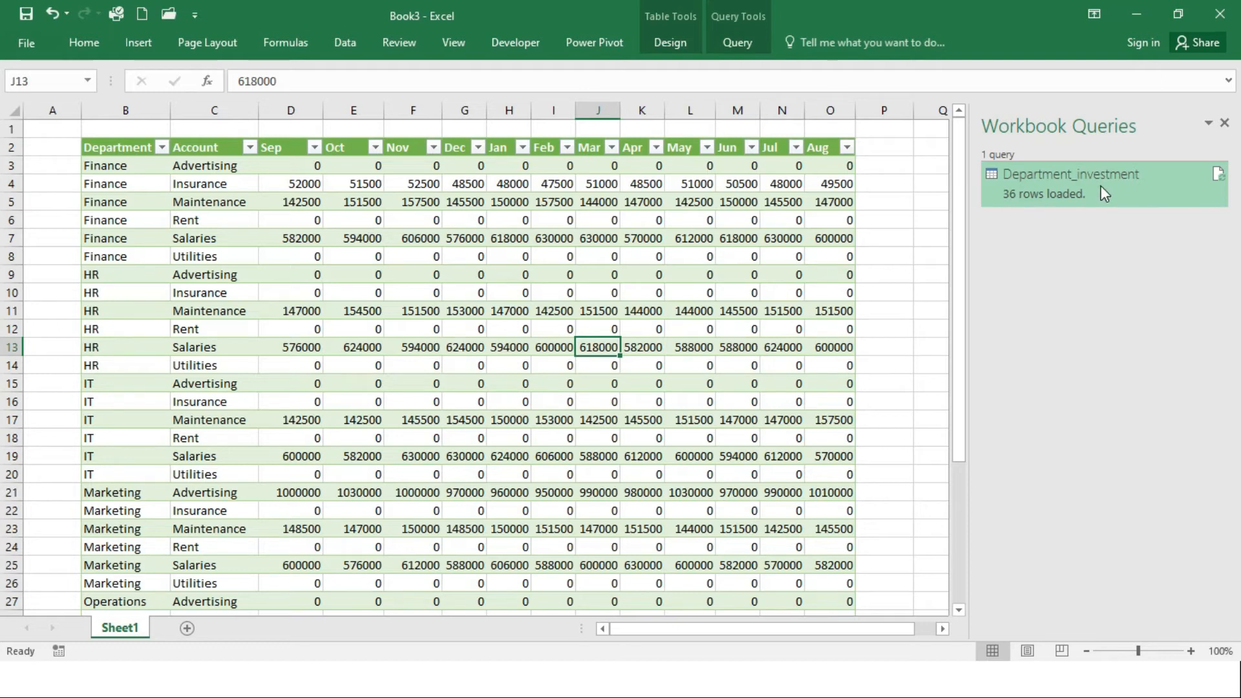
Reopen the Department_investment query for editing and unpivot all columns other than Department and Account
{"action": "double_click", "coordinate": [1137, 184]}
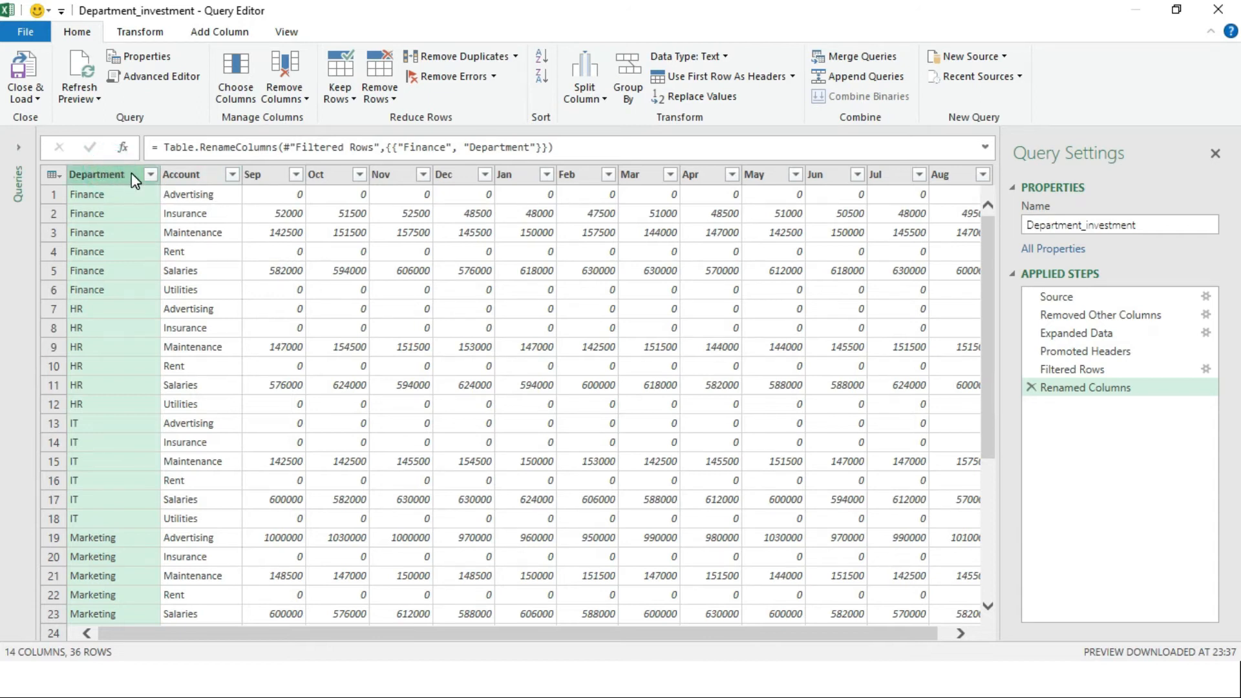
{"action": "left_click", "coordinate": [196, 177], "text": "ctrl"}
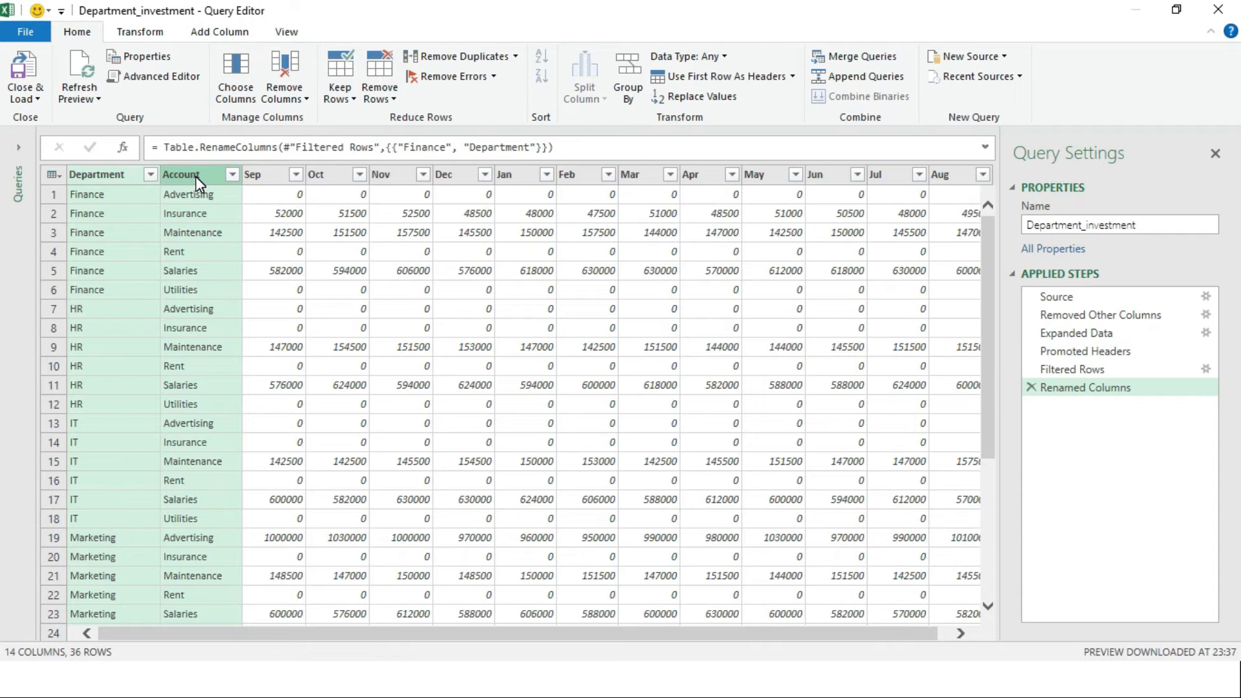
{"action": "right_click", "coordinate": [198, 183]}
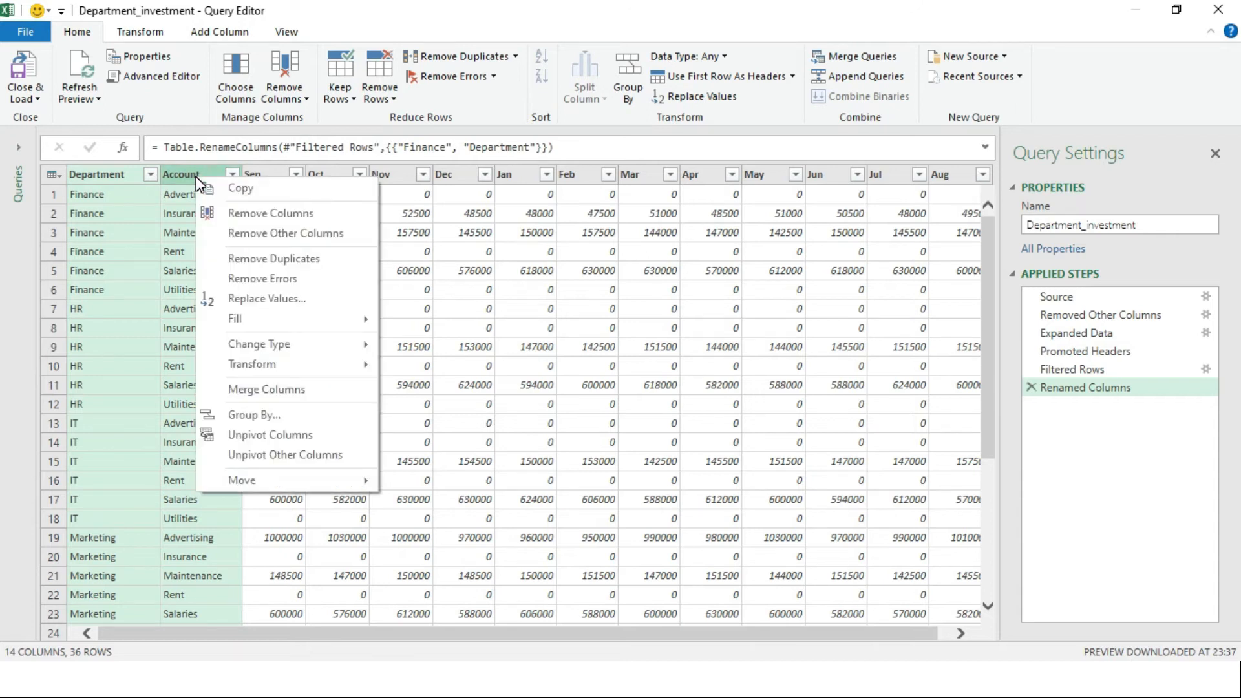
{"action": "left_click", "coordinate": [140, 32]}
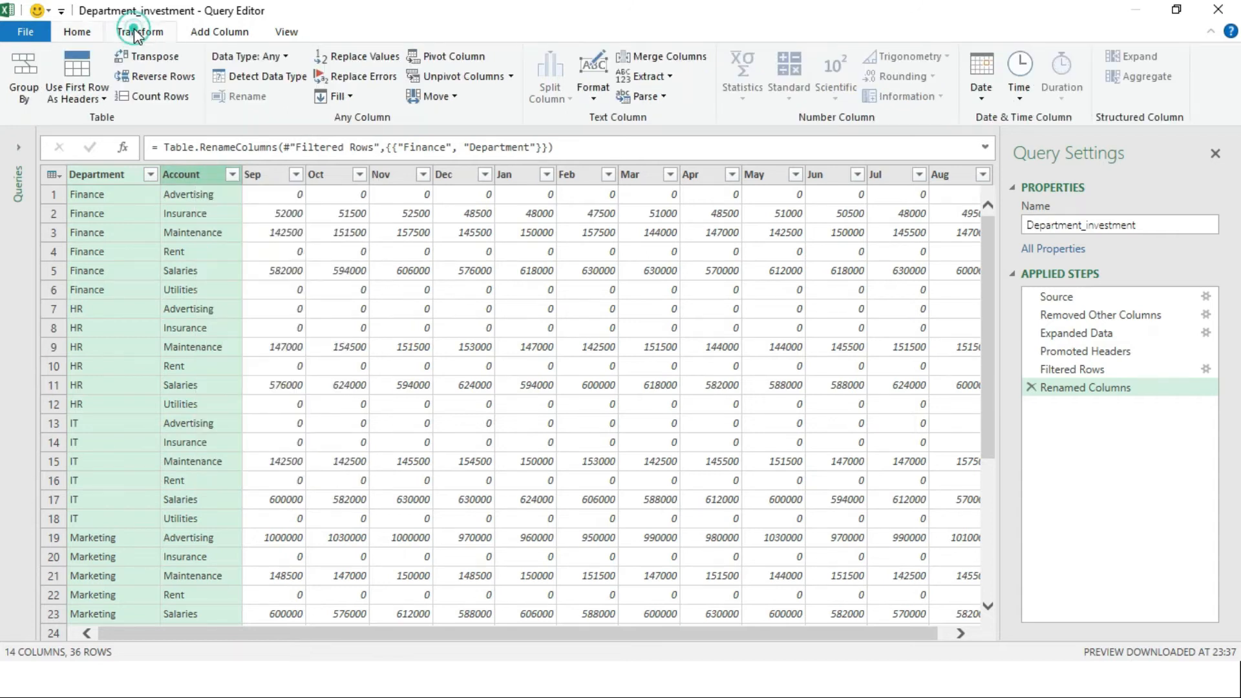
{"action": "left_click", "coordinate": [514, 82]}
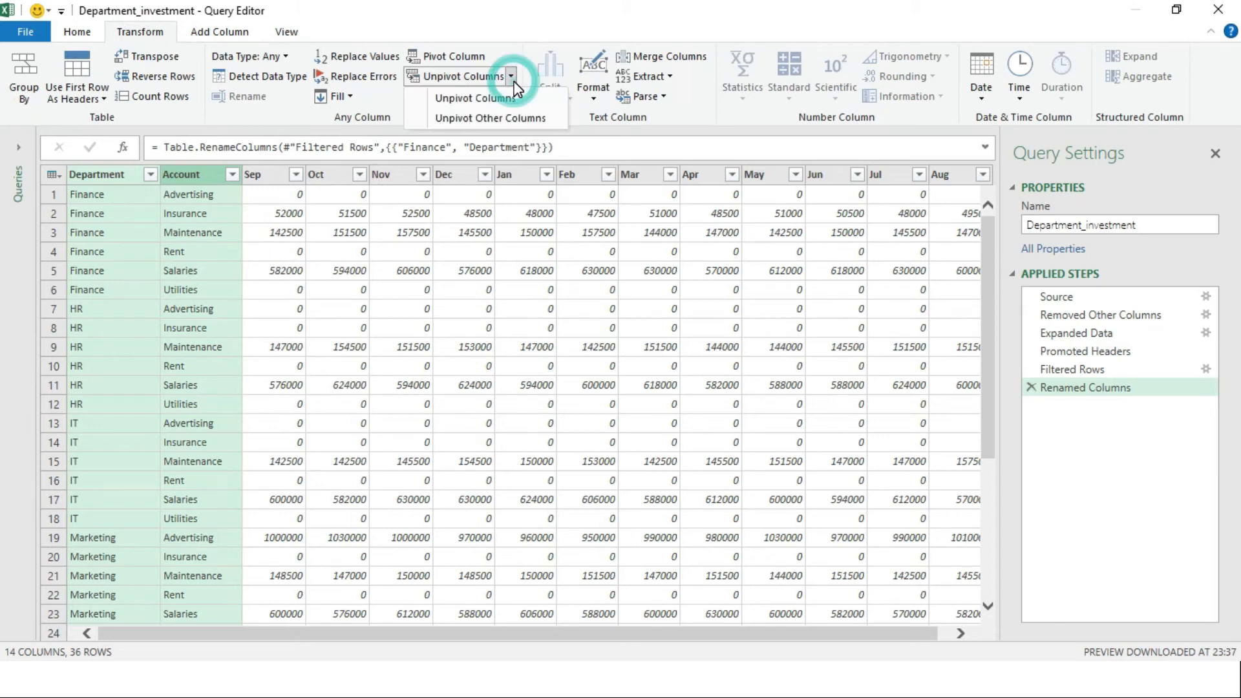
{"action": "left_click", "coordinate": [495, 119]}
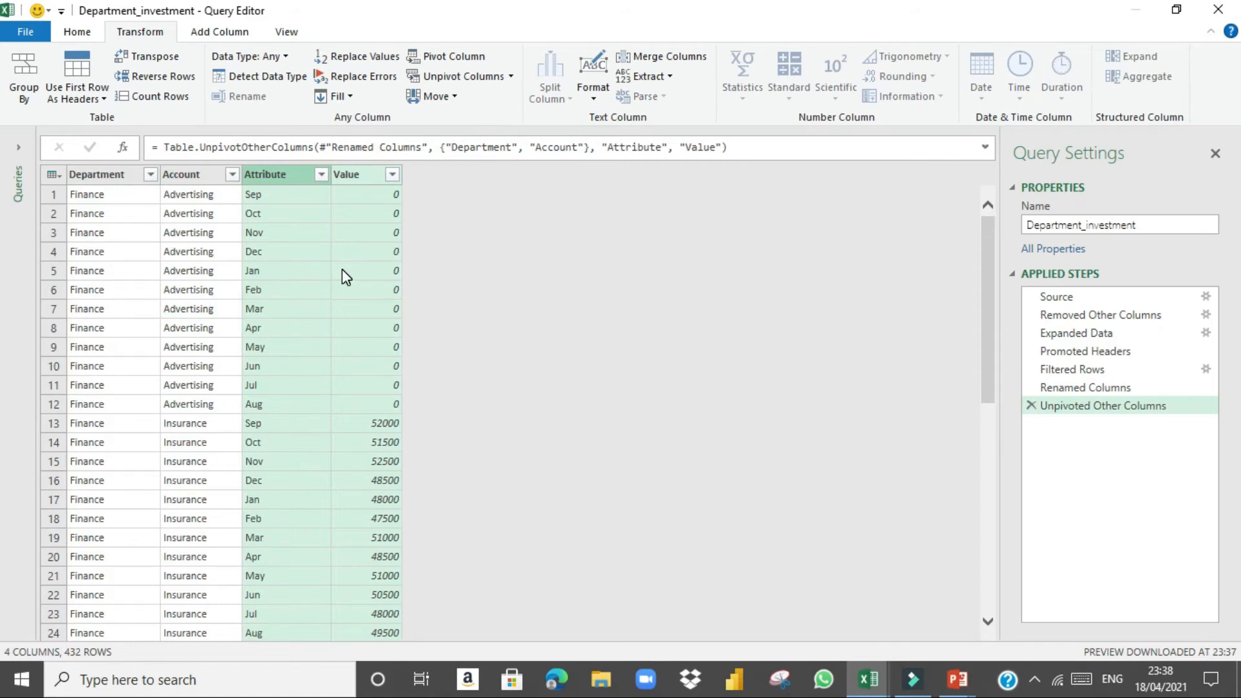
Rename the Attribute column as Month
{"action": "double_click", "coordinate": [276, 175]}
{"action": "type", "text": "Month"}
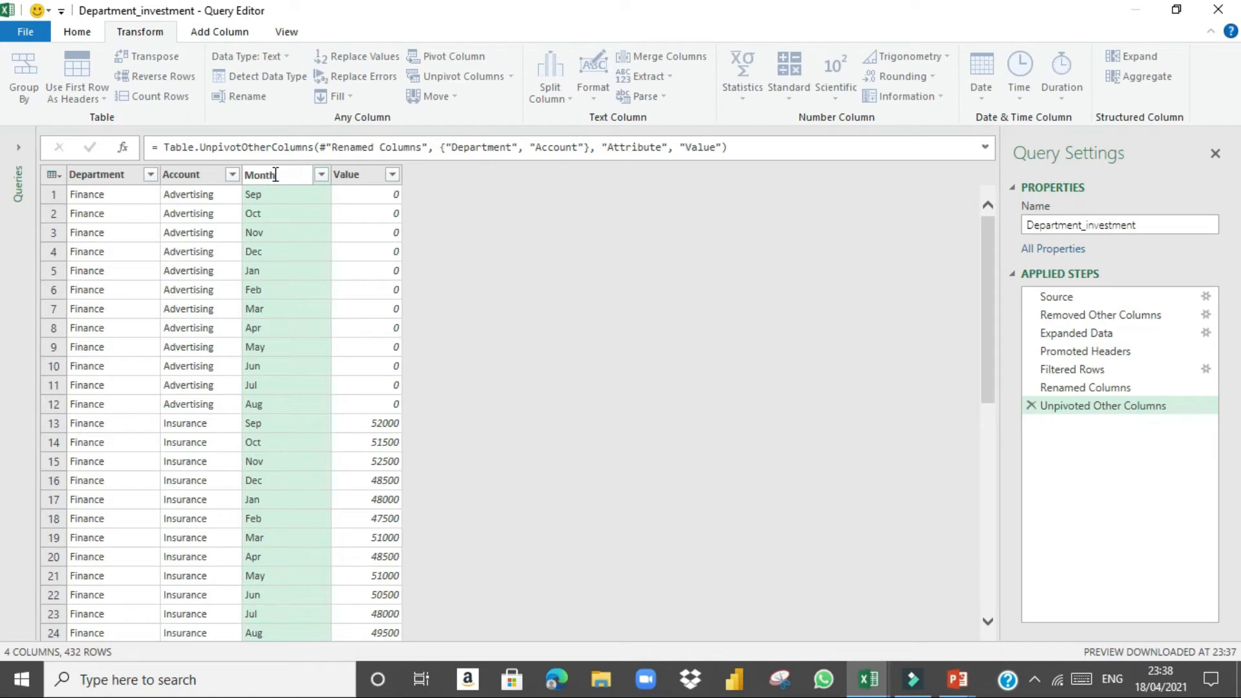
{"action": "key", "text": "Return"}
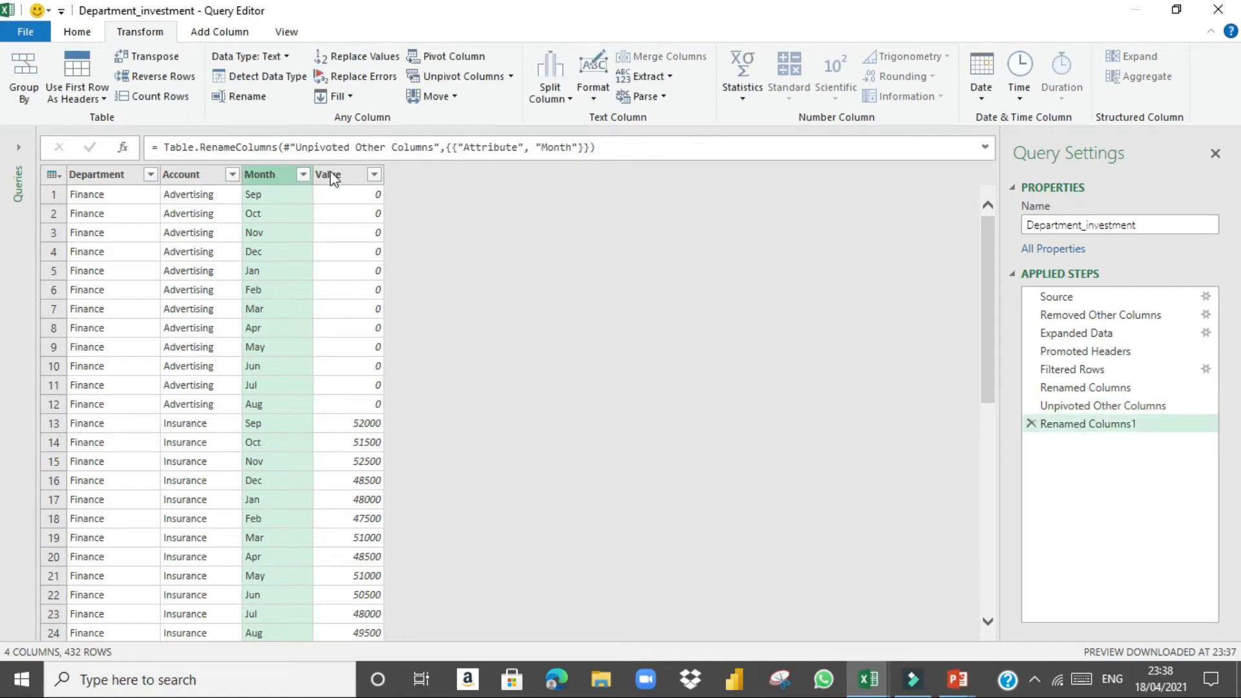
Filter the Value column to exclude rows with the value 0
{"action": "left_click", "coordinate": [375, 175]}
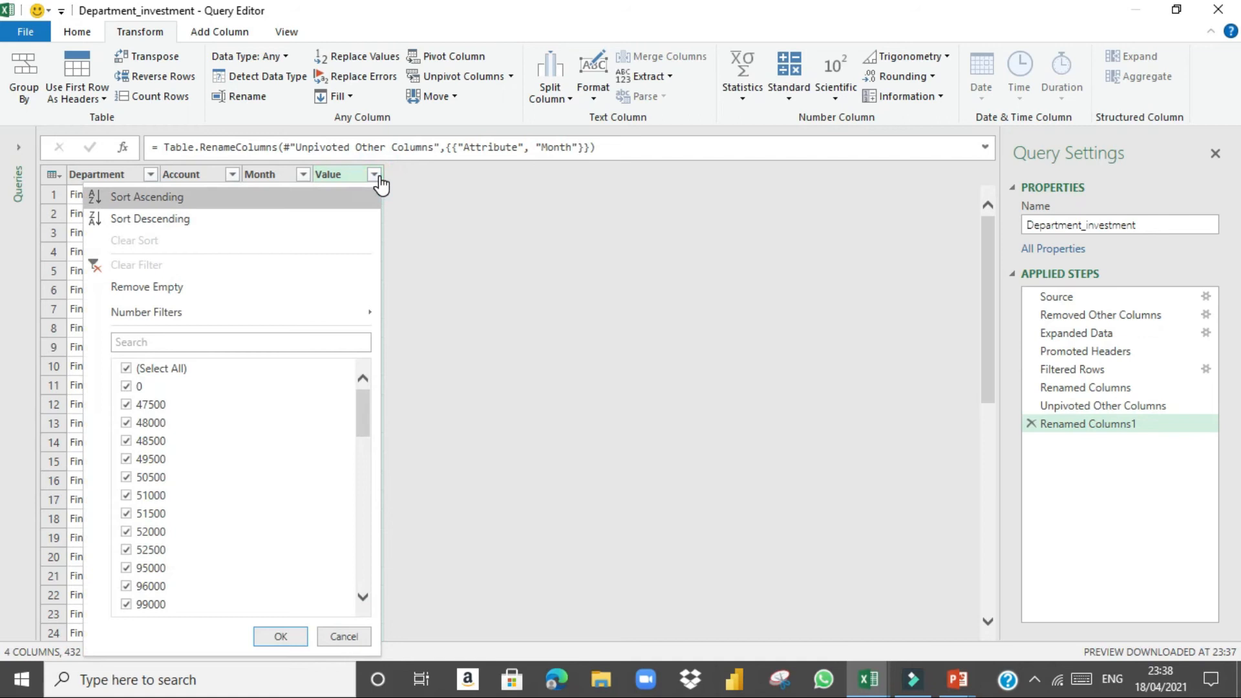
{"action": "left_click", "coordinate": [127, 387]}
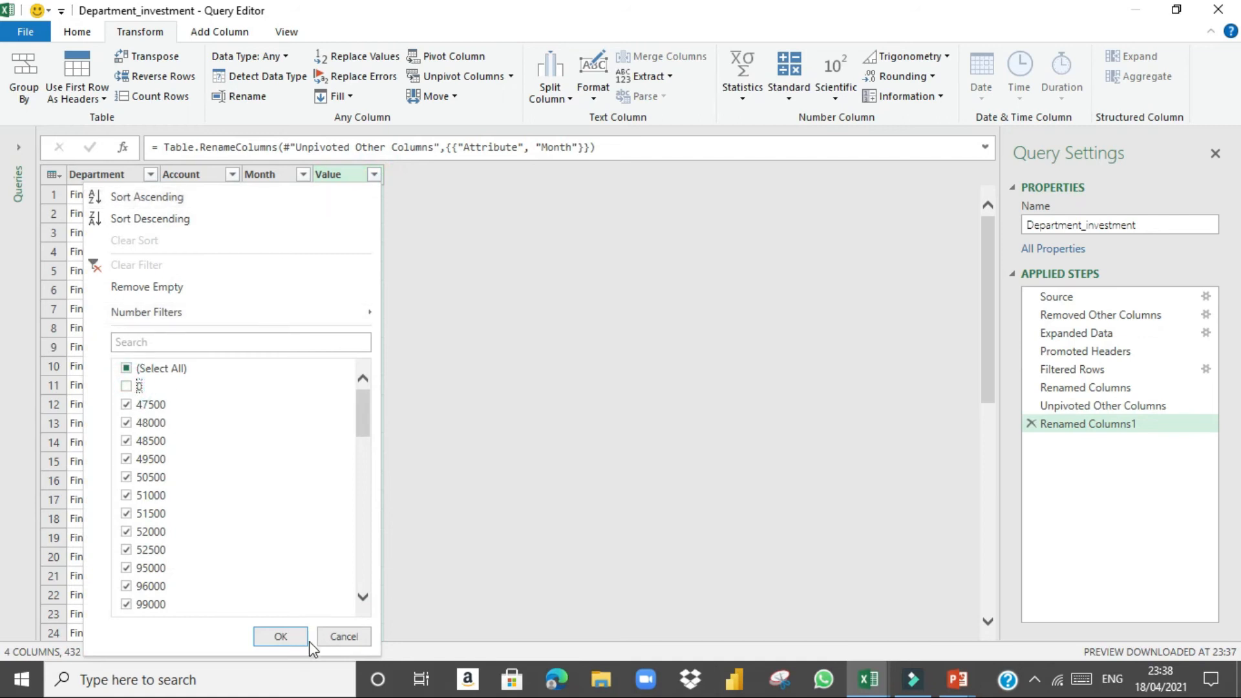
{"action": "left_click", "coordinate": [288, 636]}
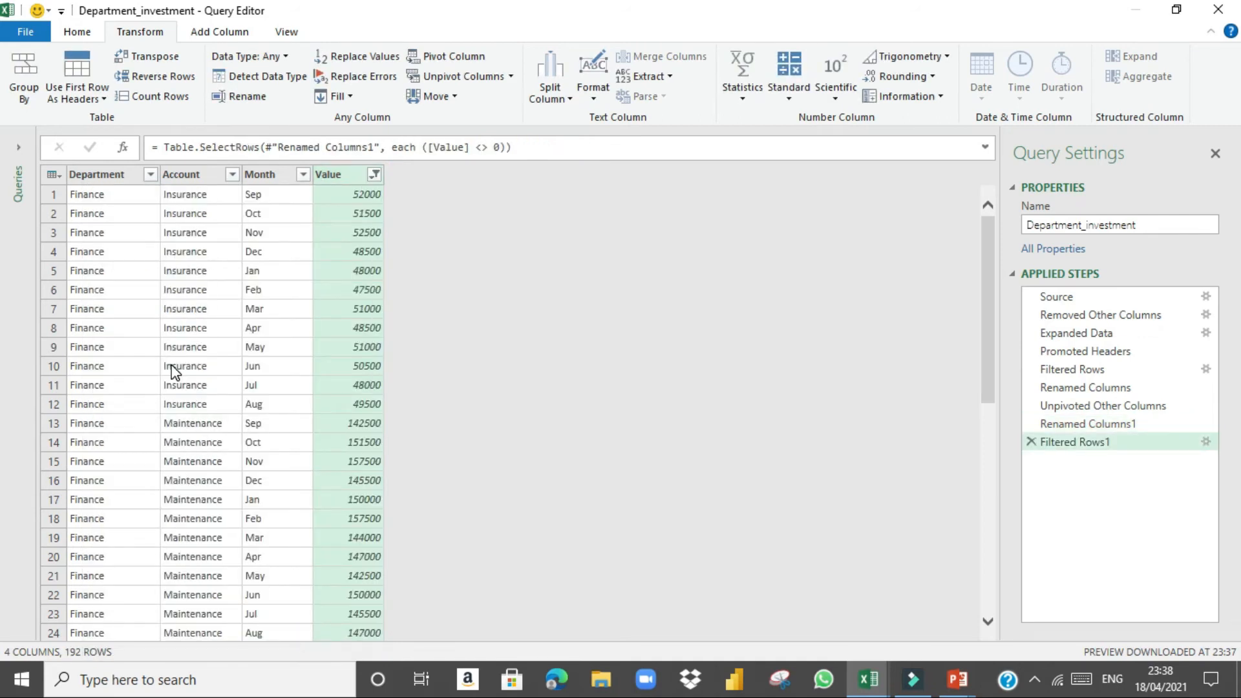
Set the Account column's data type to Text
{"action": "left_click", "coordinate": [105, 176]}
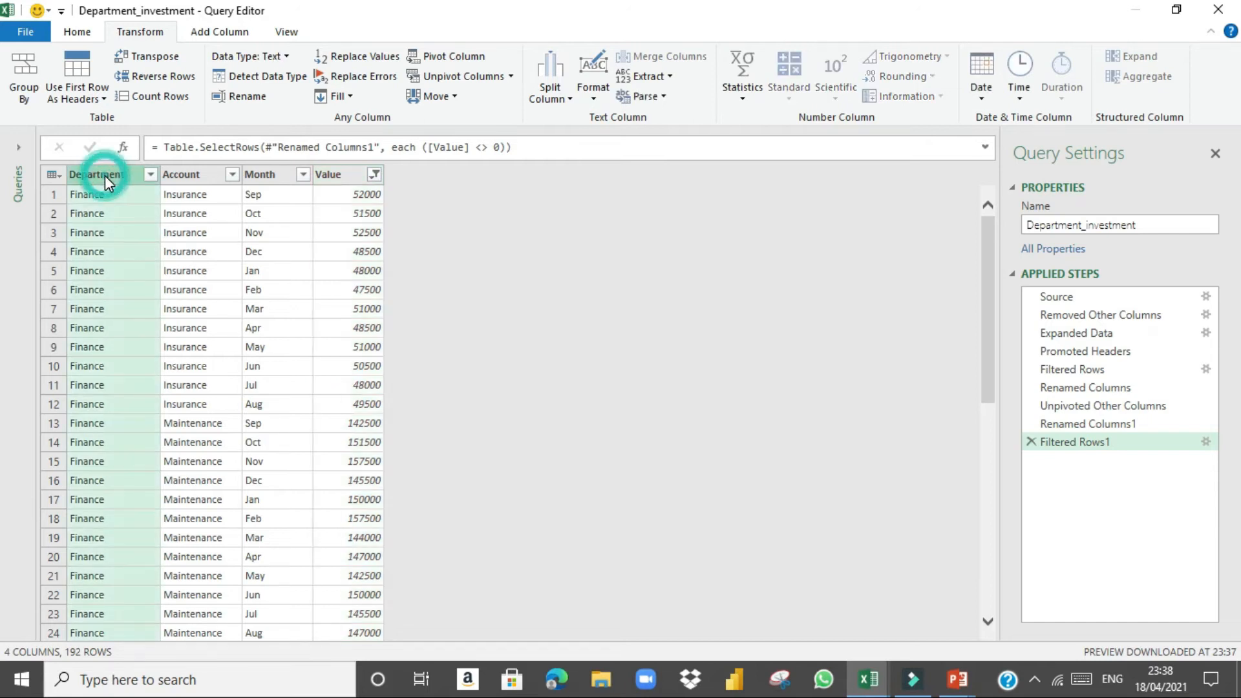
{"action": "left_click", "coordinate": [185, 176]}
{"action": "left_click", "coordinate": [287, 59]}
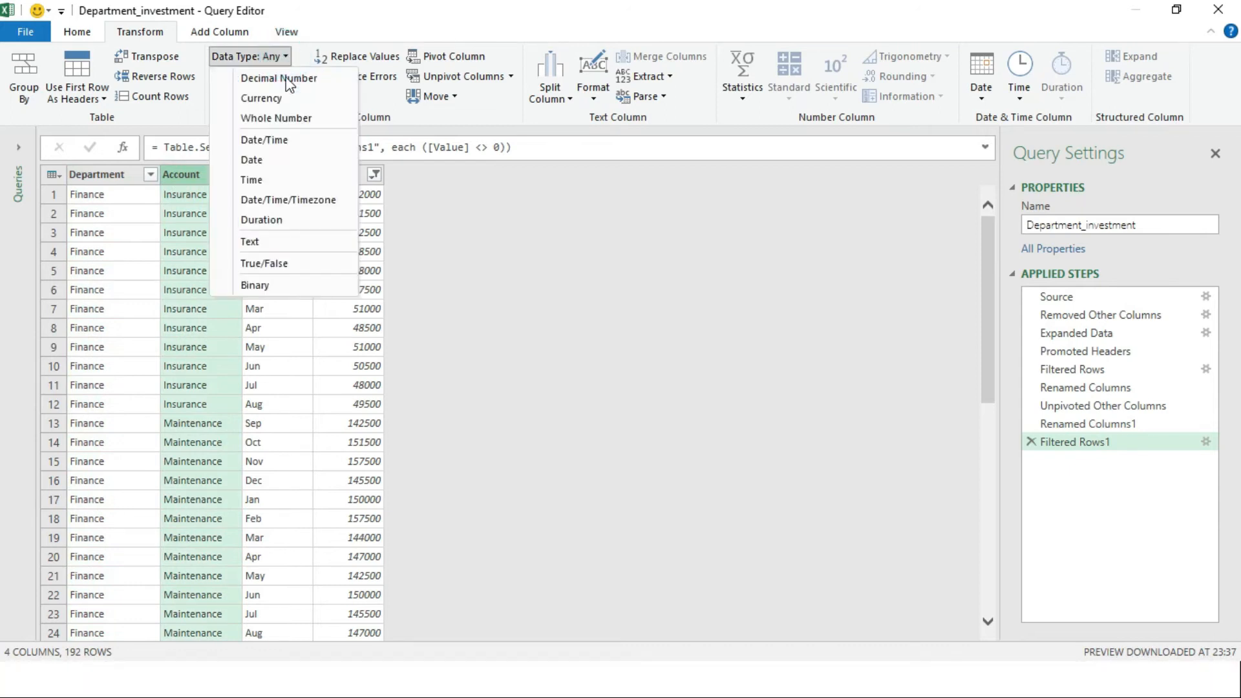
{"action": "left_click", "coordinate": [253, 241]}
Set the Value column's data type to Decimal Number and close the query editor, keeping the changes
{"action": "left_click", "coordinate": [271, 174]}
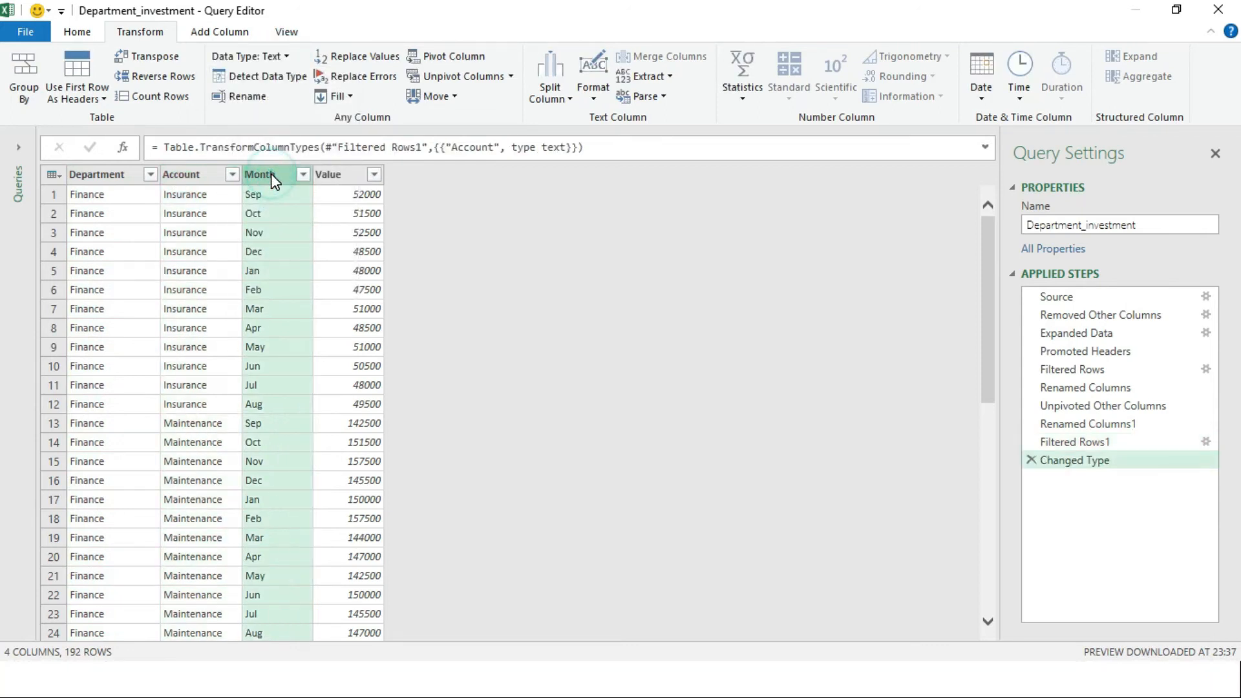
{"action": "left_click", "coordinate": [344, 175]}
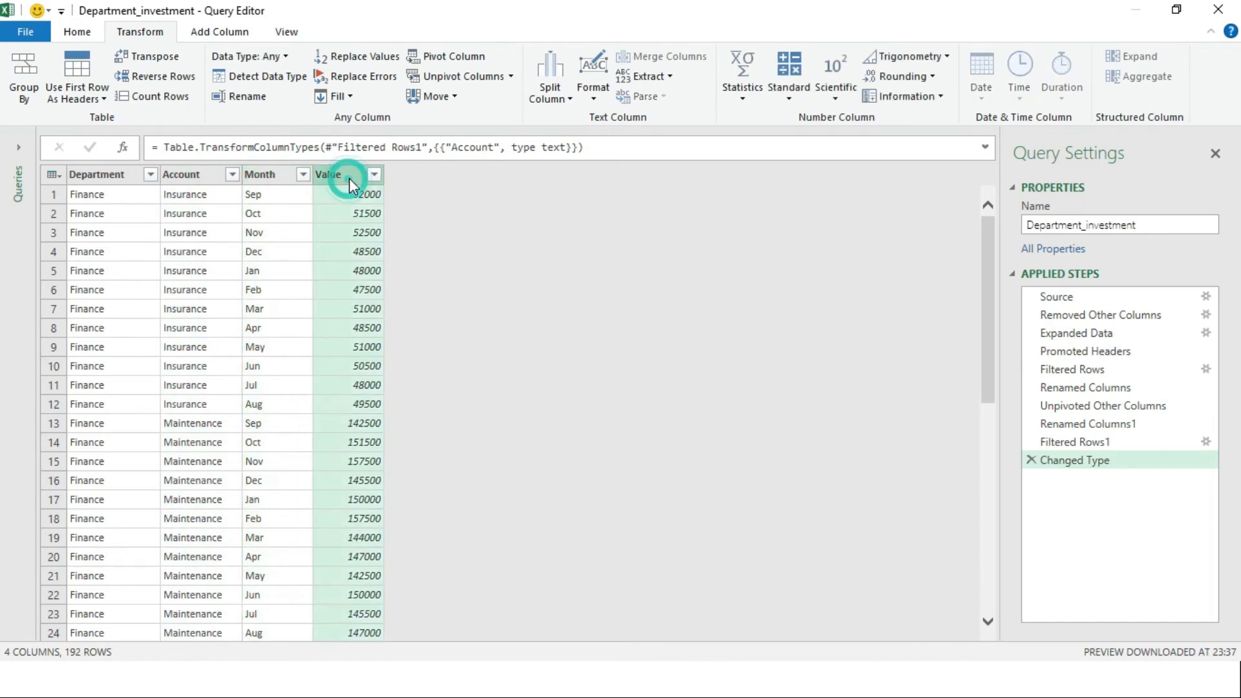
{"action": "left_click", "coordinate": [286, 57]}
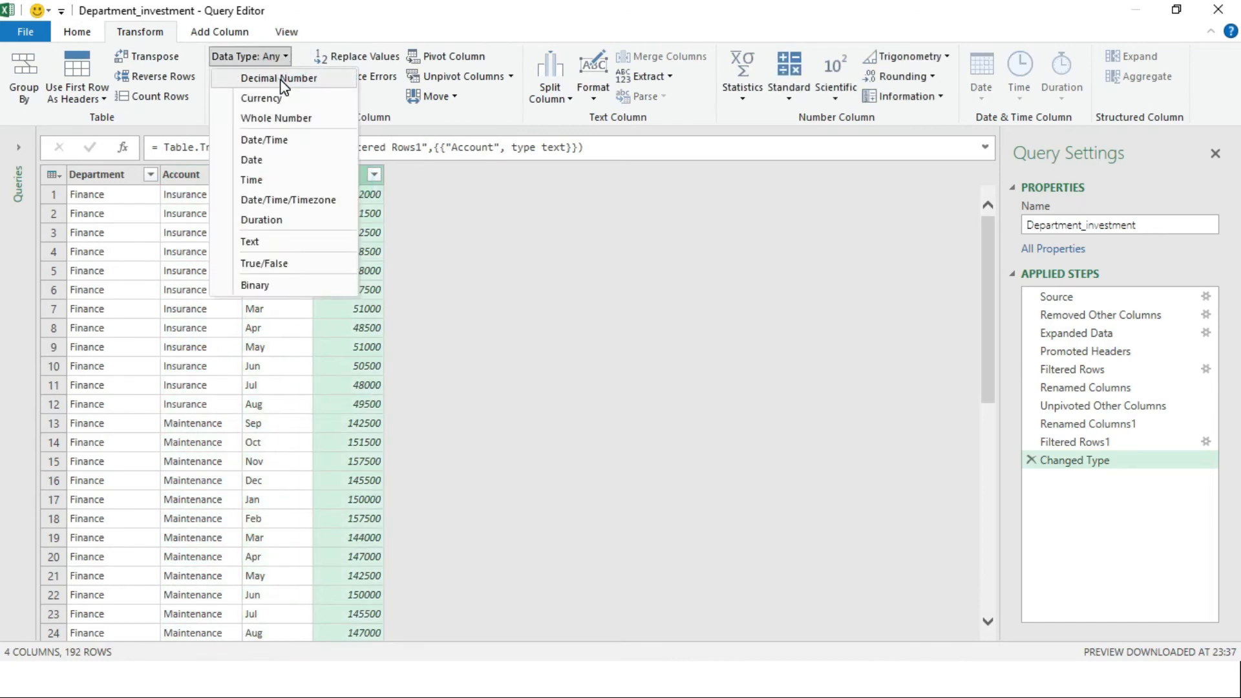
{"action": "left_click", "coordinate": [282, 79]}
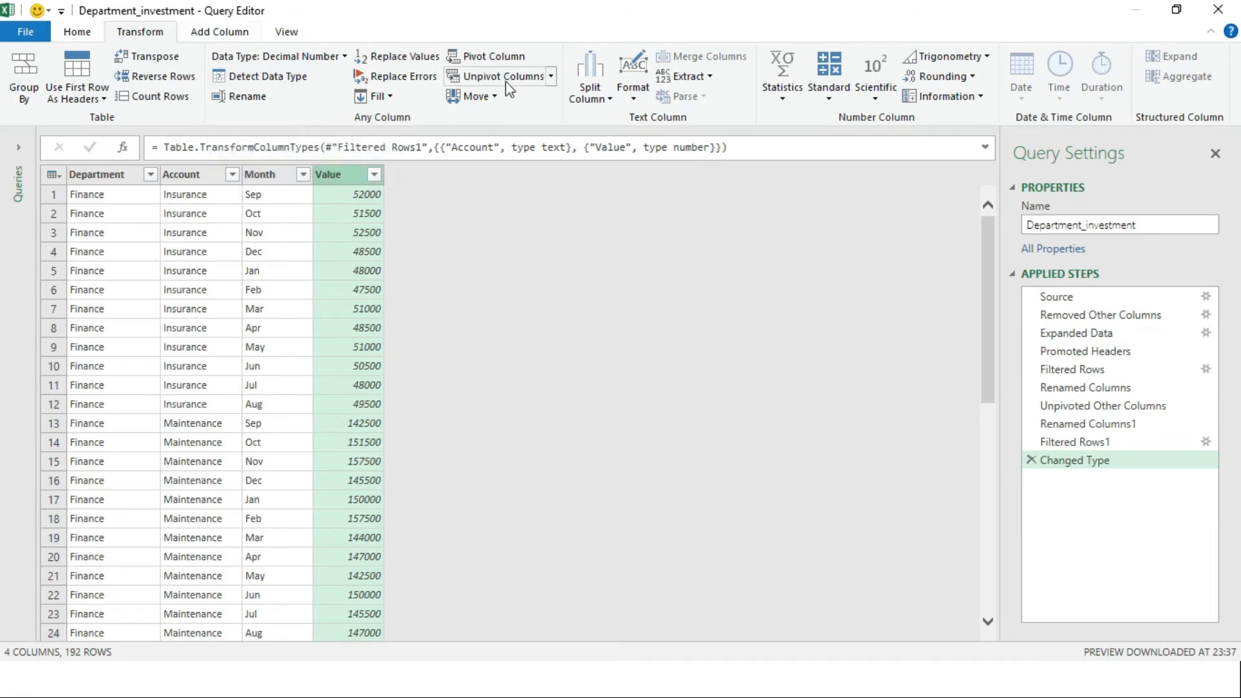
{"action": "left_click", "coordinate": [1219, 9]}
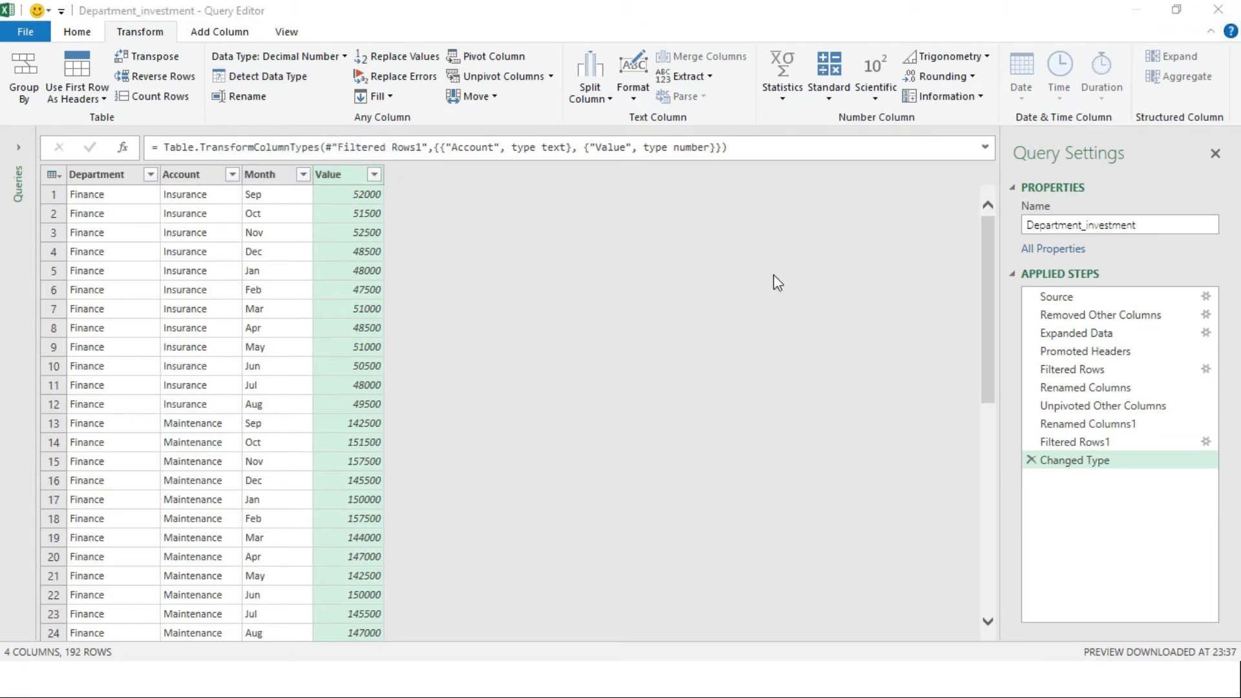
{"action": "left_click", "coordinate": [640, 368]}
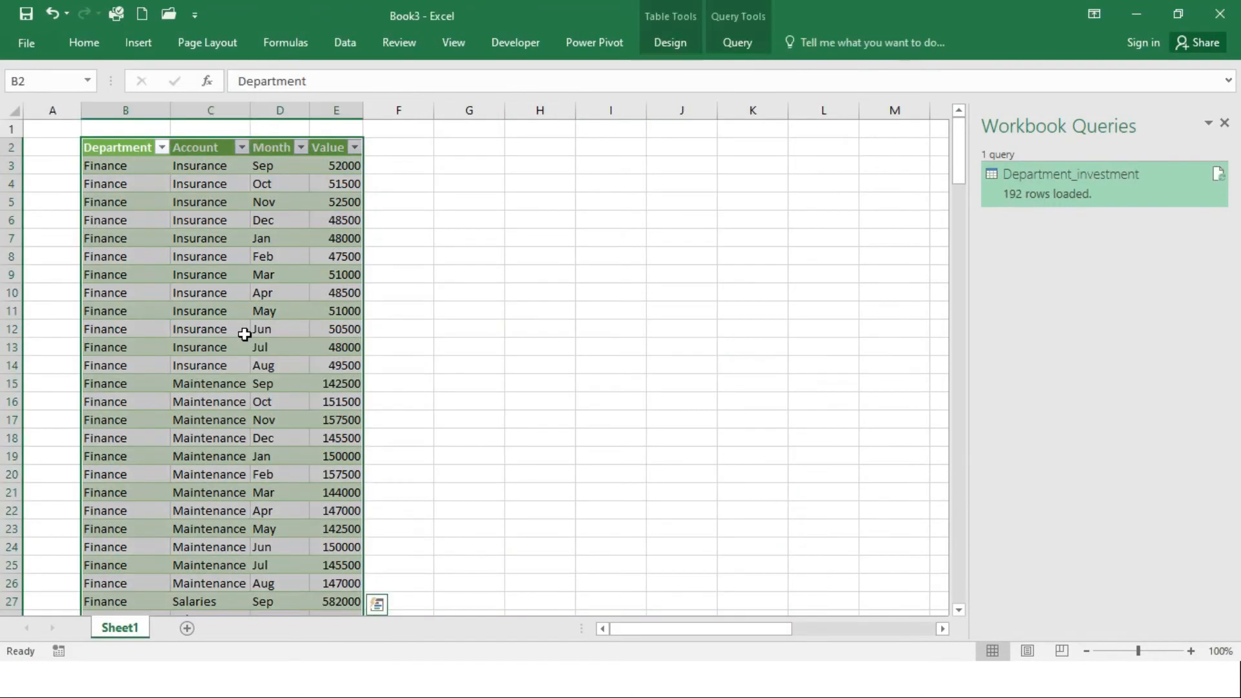
Autofit the widths of the loaded table's Account and Department columns to their contents
{"action": "left_click", "coordinate": [234, 239]}
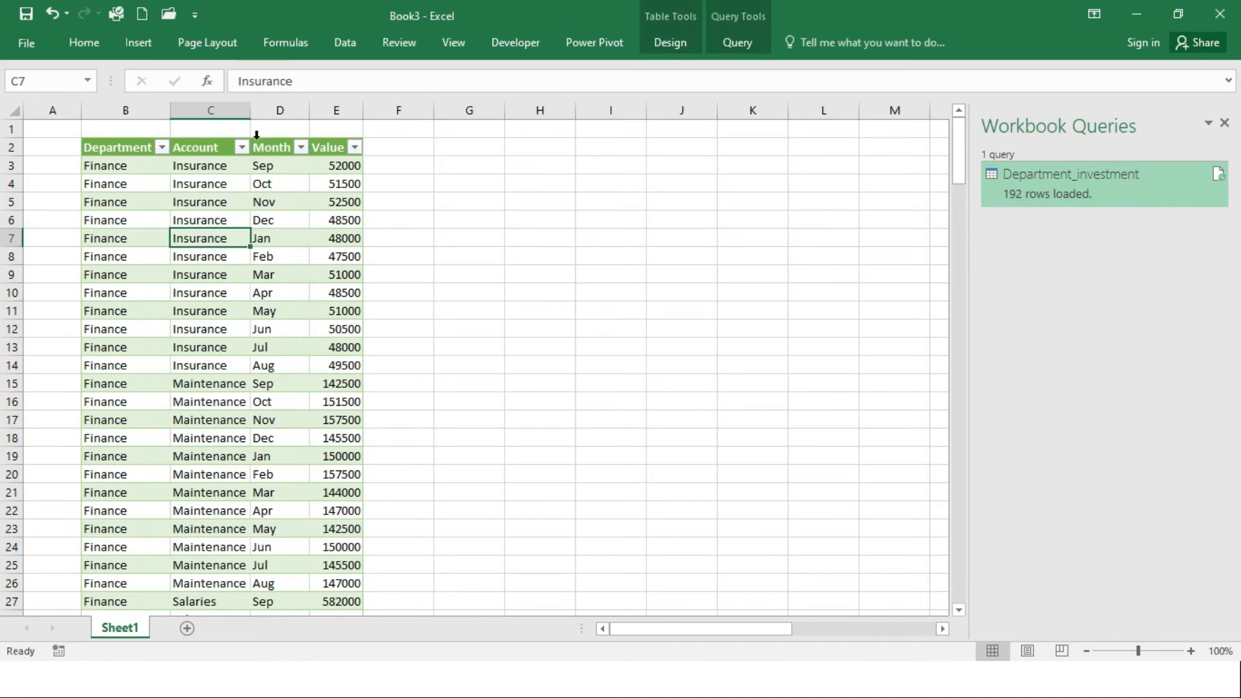
{"action": "double_click", "coordinate": [251, 110]}
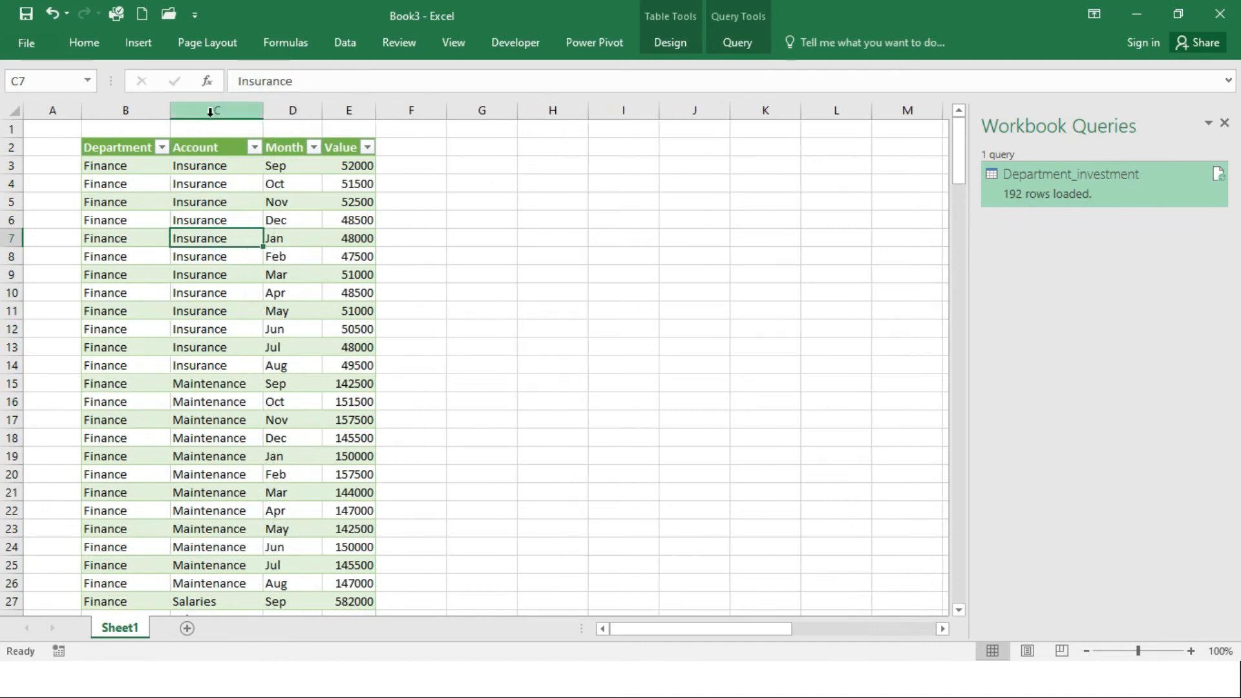
{"action": "double_click", "coordinate": [170, 112]}
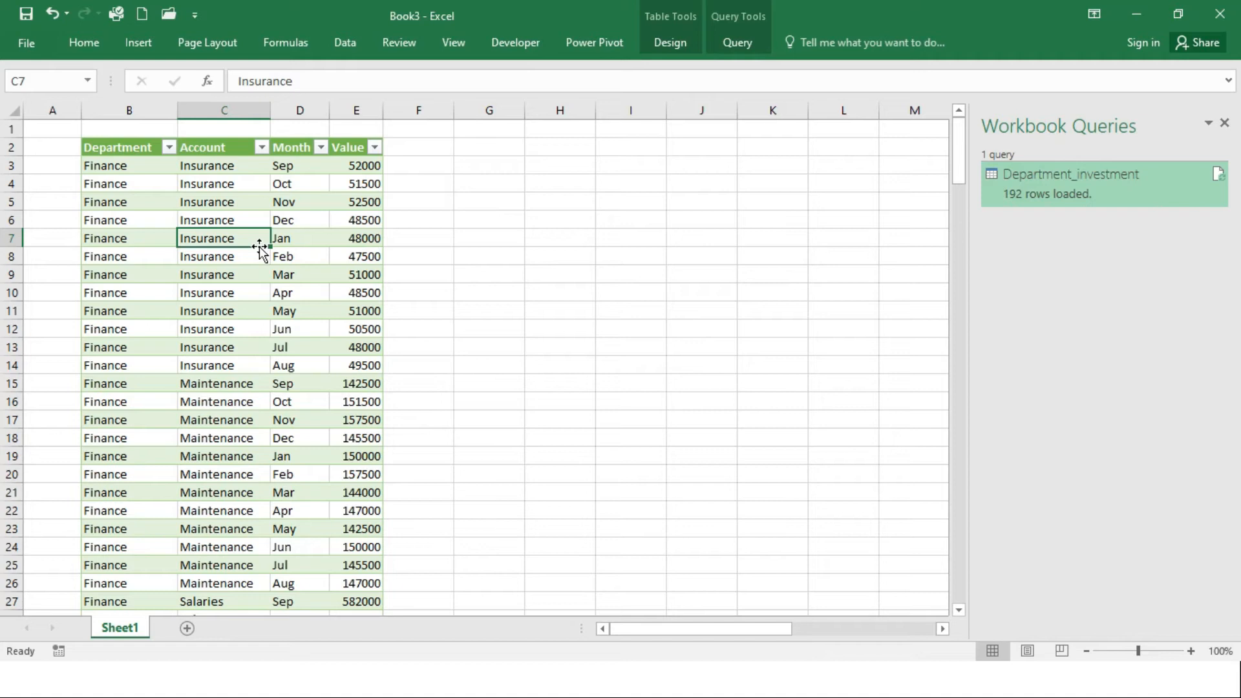
{"action": "left_click_drag", "start_coordinate": [223, 245], "coordinate": [233, 227]}
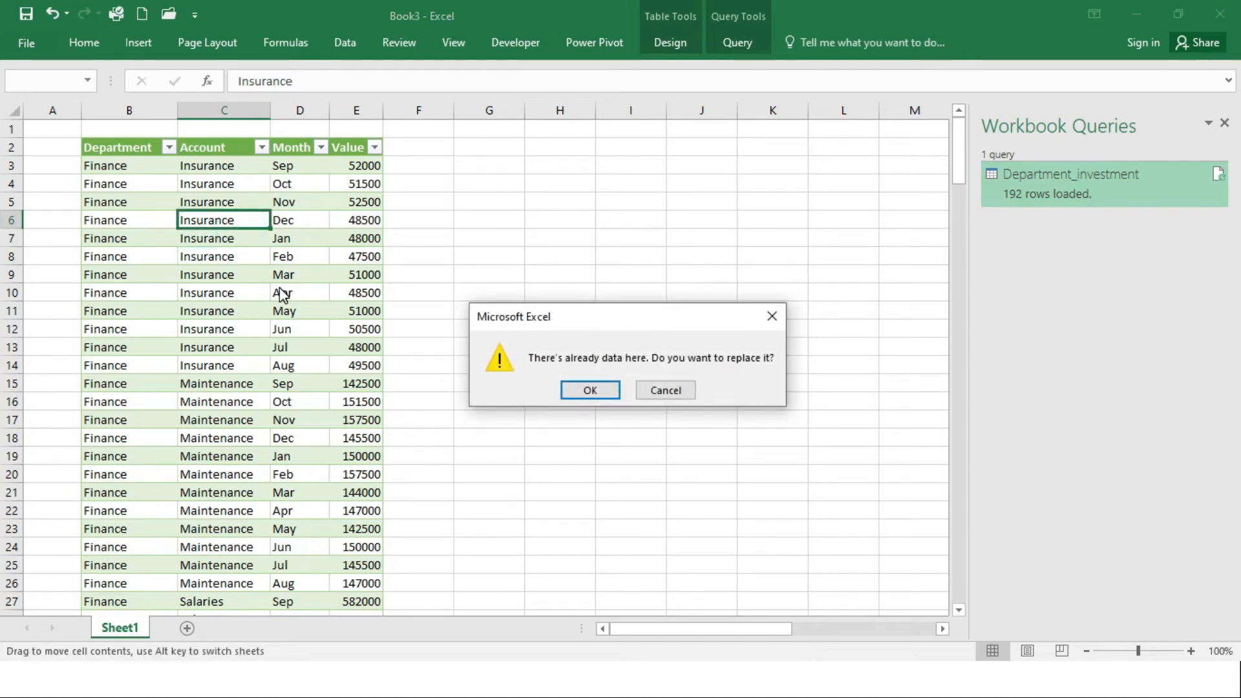
{"action": "left_click", "coordinate": [675, 393]}
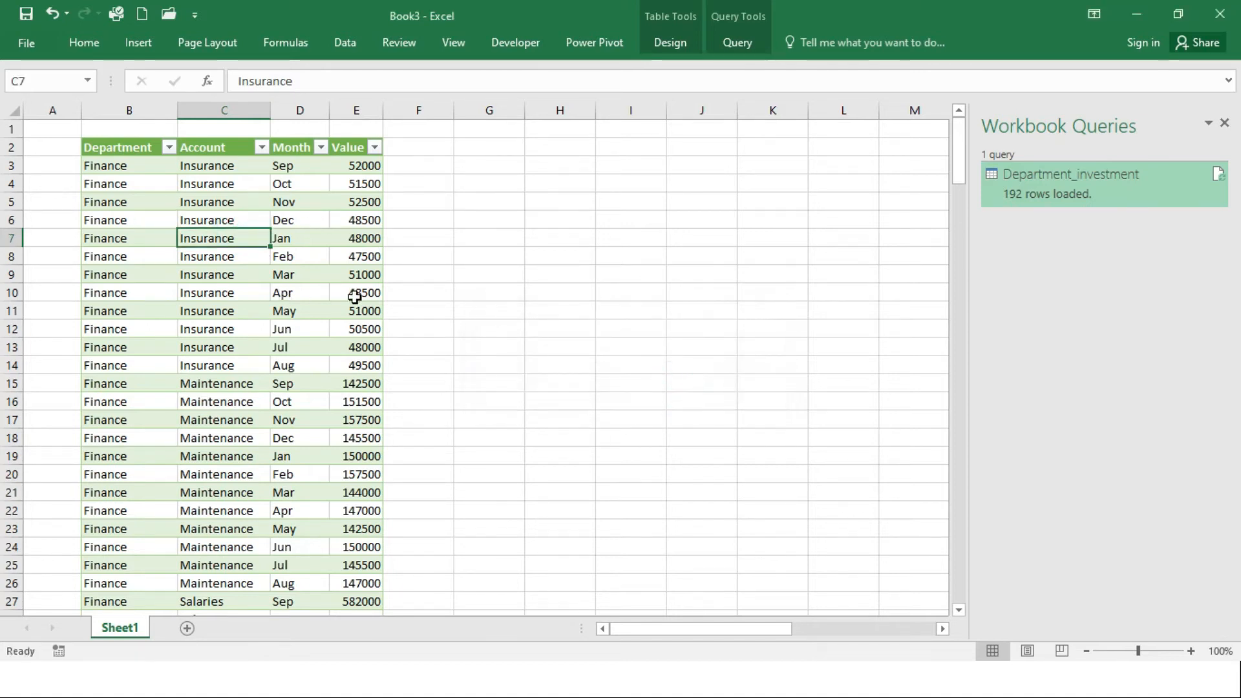
{"action": "left_click", "coordinate": [228, 219]}
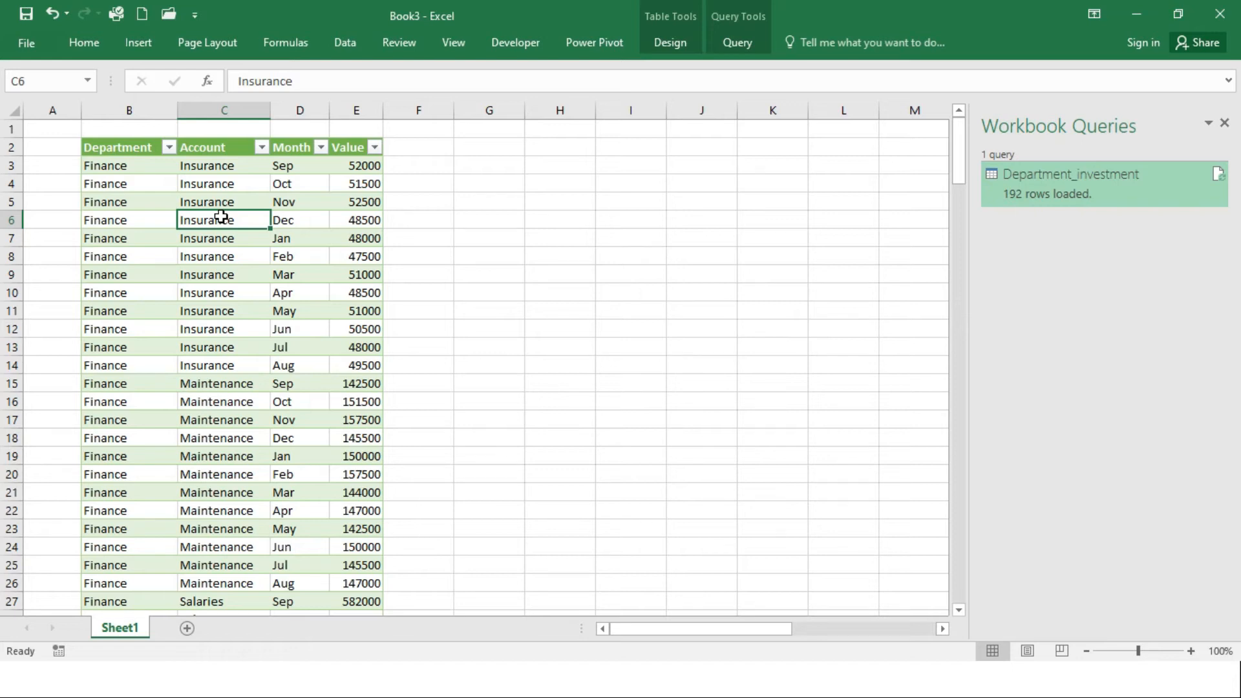
Change the Department_investment query's load settings to Only Create Connection and add its data to the Data Model, accepting removal of the worksheet table
{"action": "left_click", "coordinate": [1127, 188]}
{"action": "right_click", "coordinate": [1128, 193]}
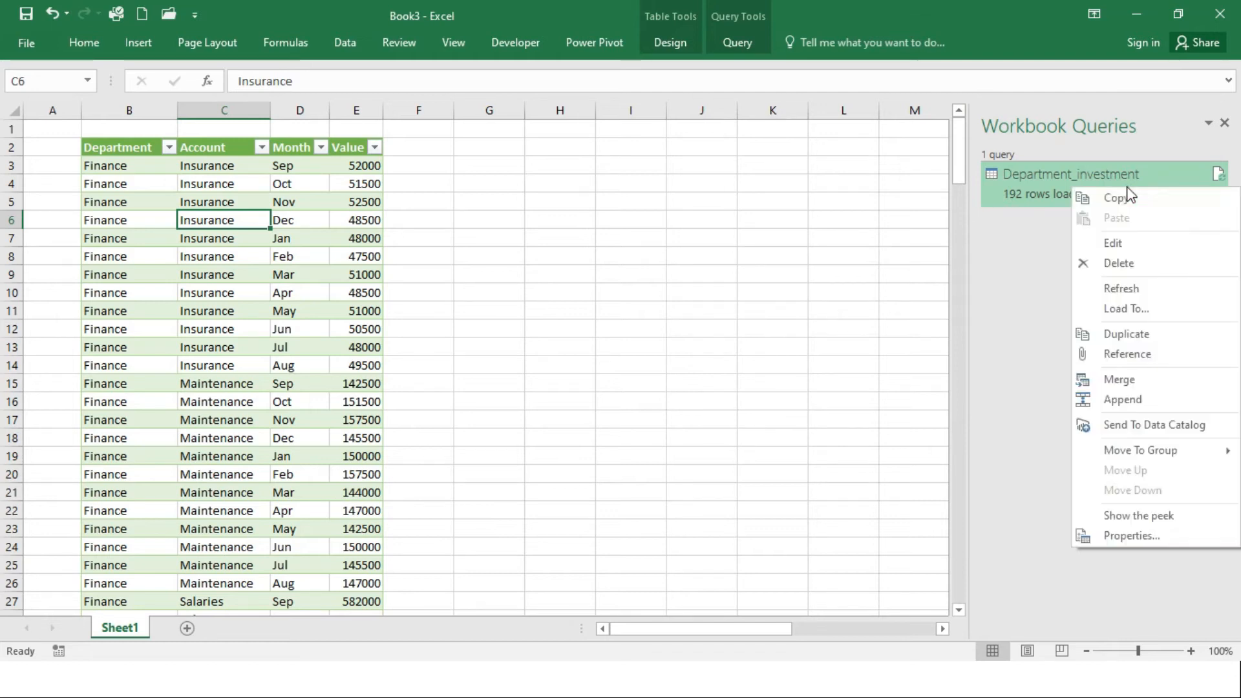
{"action": "left_click", "coordinate": [1144, 313]}
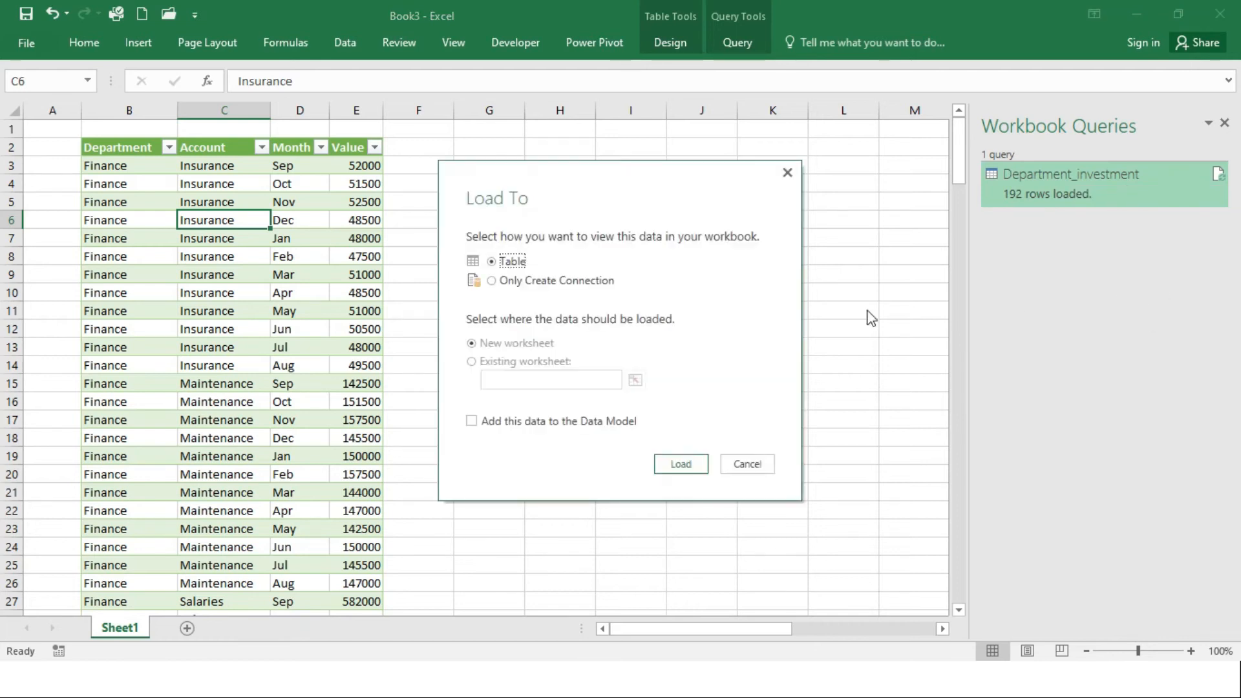
{"action": "left_click", "coordinate": [551, 282]}
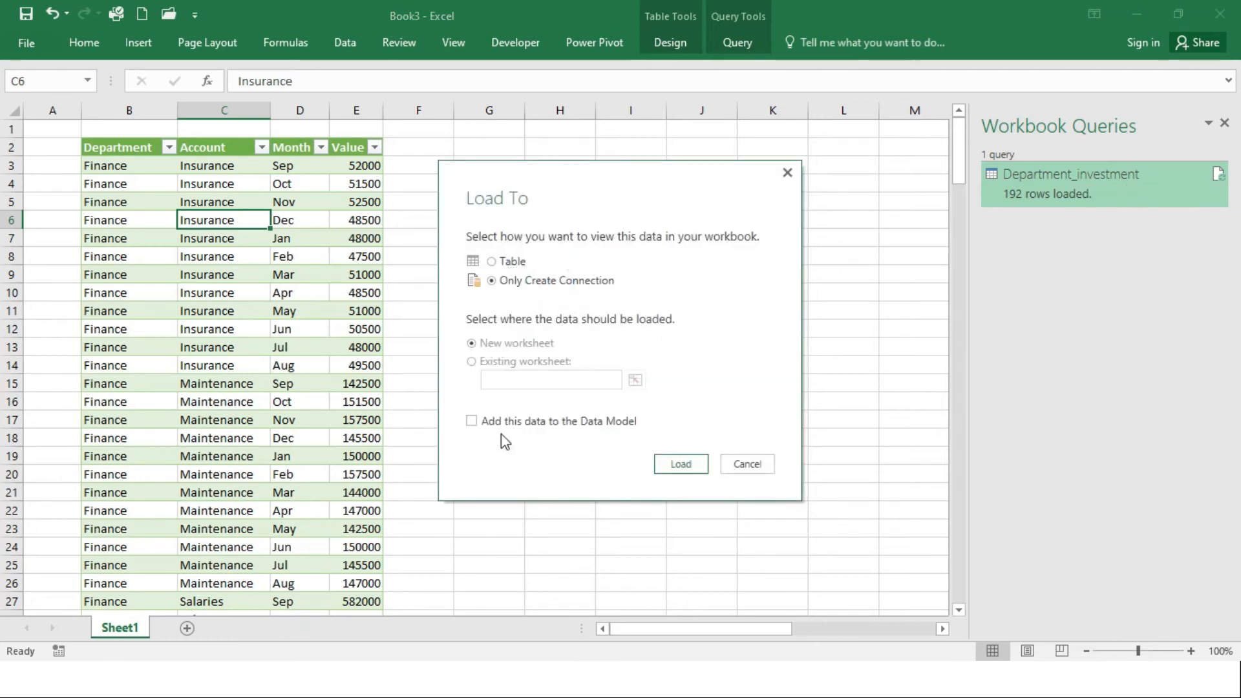
{"action": "left_click", "coordinate": [481, 427]}
{"action": "left_click", "coordinate": [679, 465]}
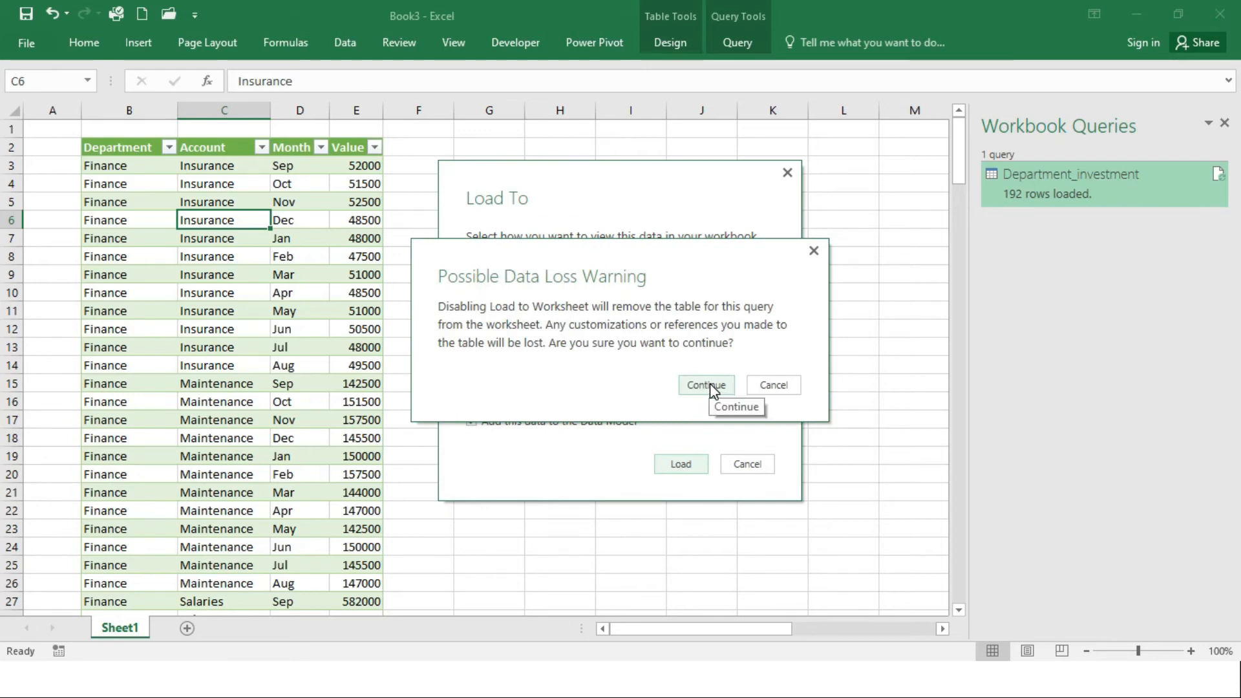
{"action": "left_click", "coordinate": [710, 385]}
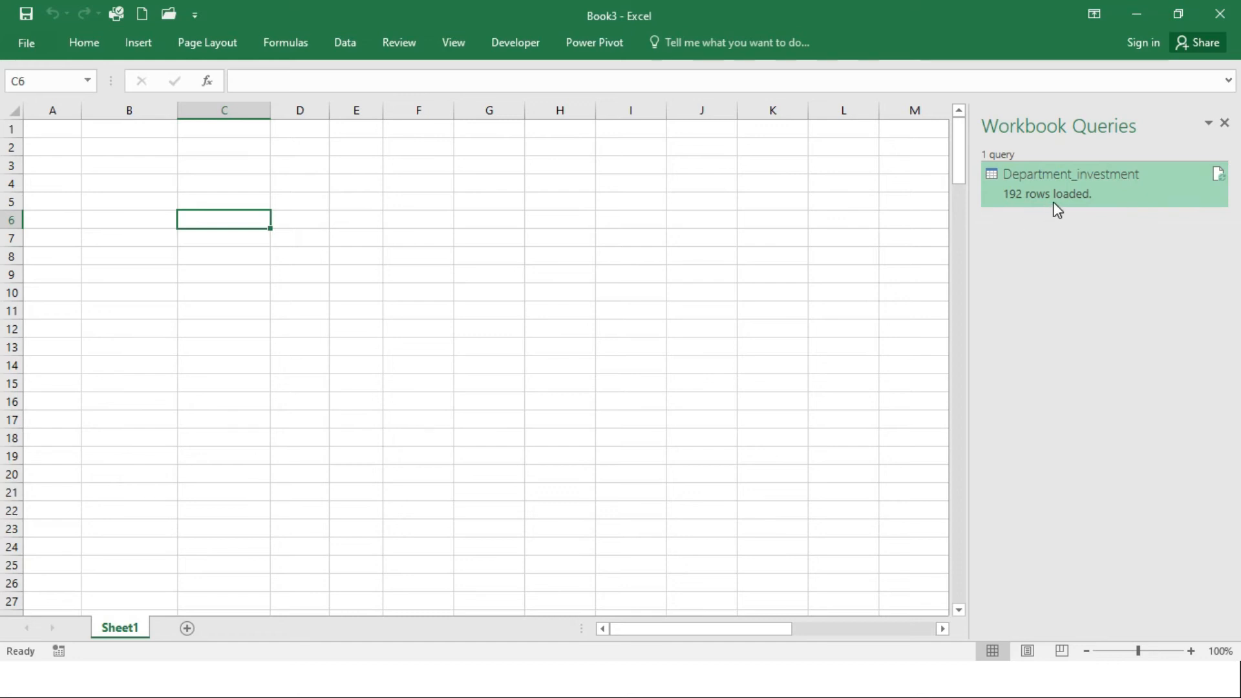
{"action": "mouse_move", "coordinate": [1055, 203]}
Insert a PivotTable based on this workbook's Data Model in the existing worksheet at Sheet1 cell C2
{"action": "left_click", "coordinate": [319, 331]}
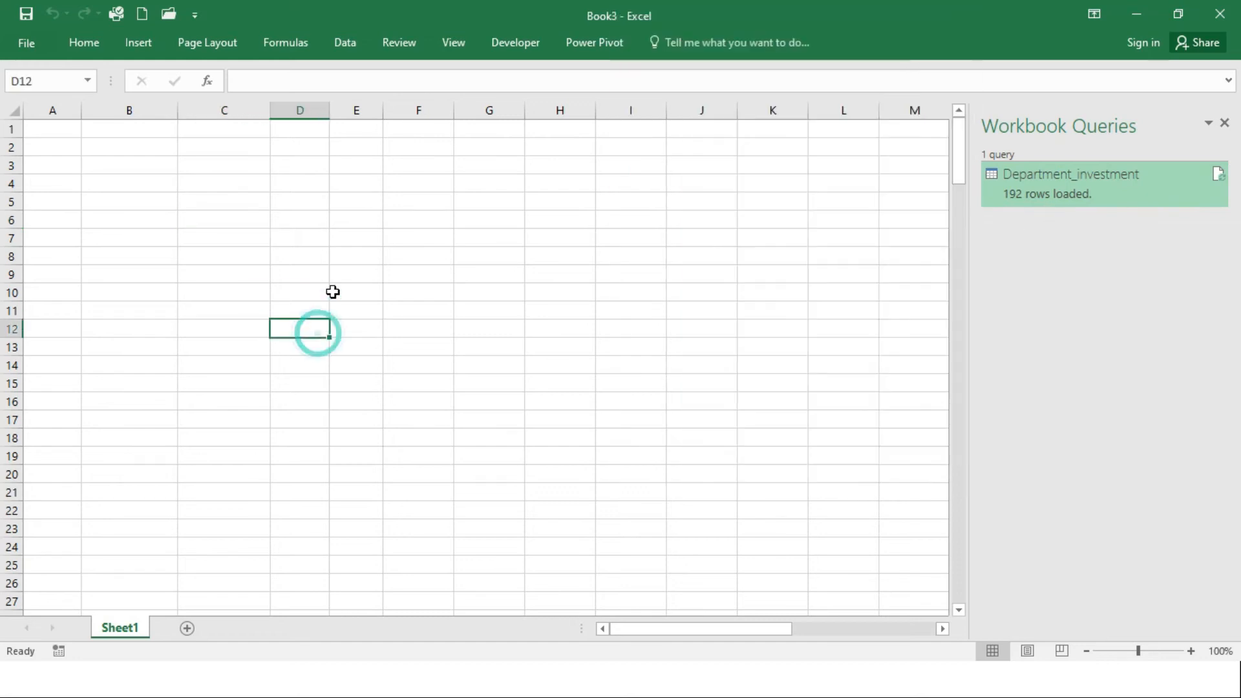
{"action": "left_click", "coordinate": [344, 45]}
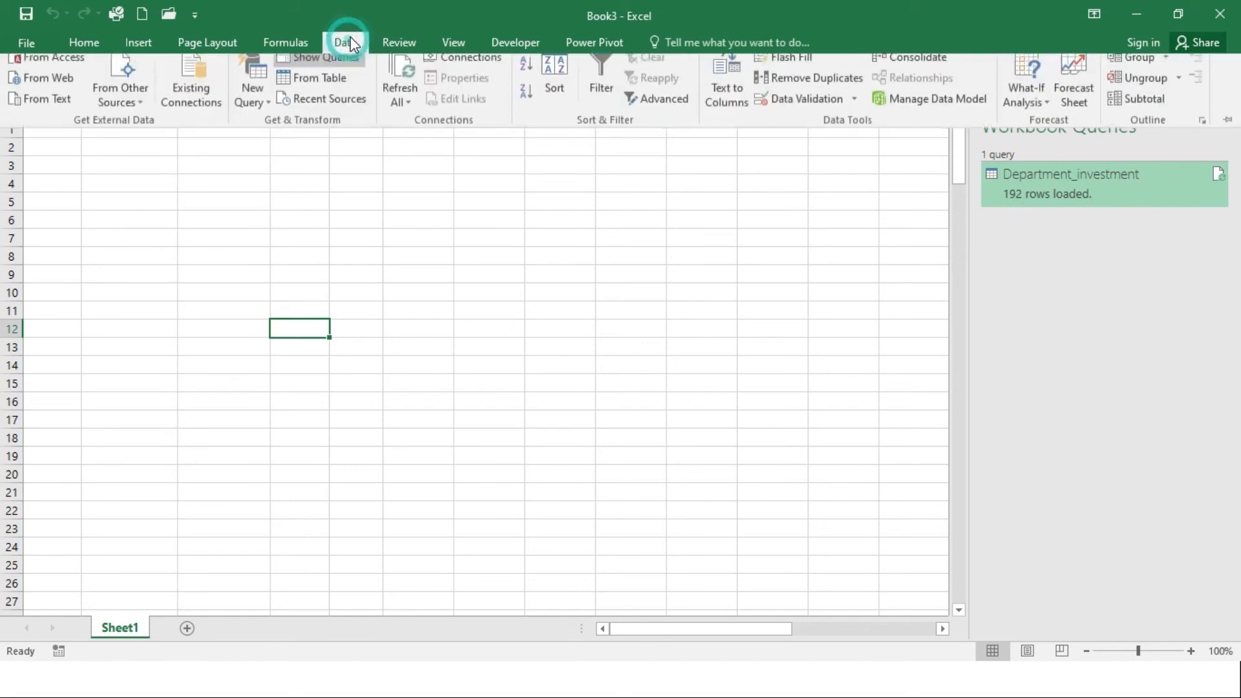
{"action": "left_click", "coordinate": [79, 41]}
{"action": "left_click", "coordinate": [136, 45]}
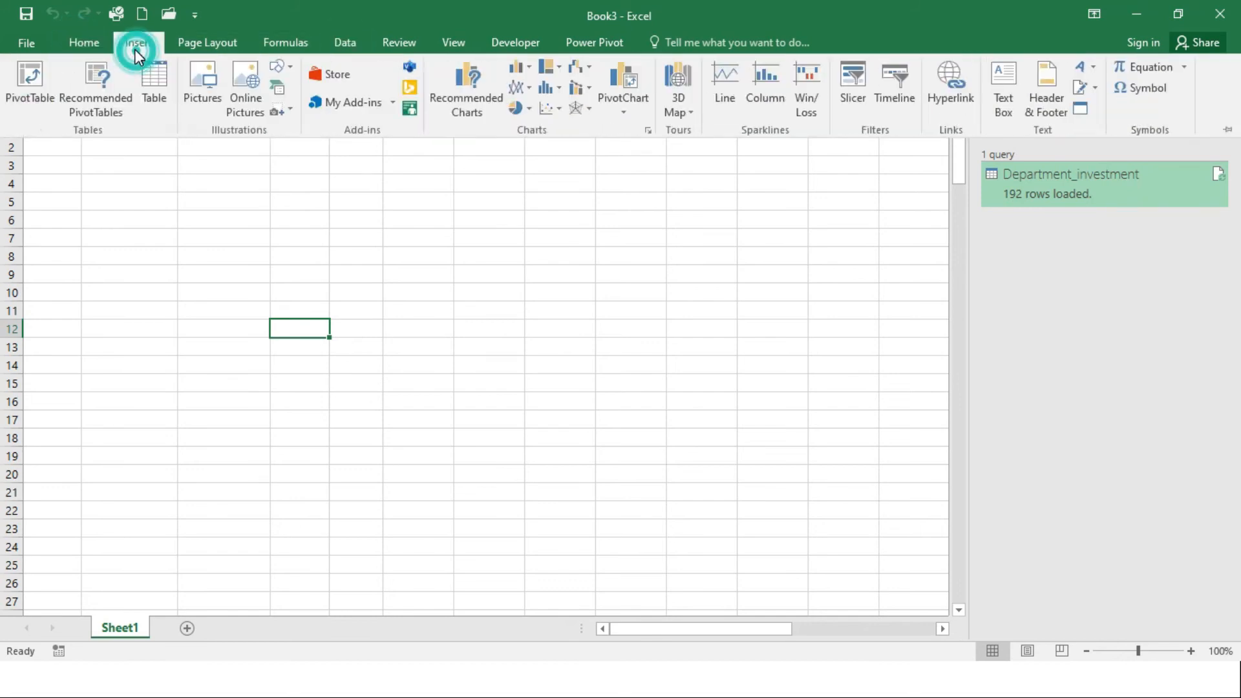
{"action": "left_click", "coordinate": [38, 90]}
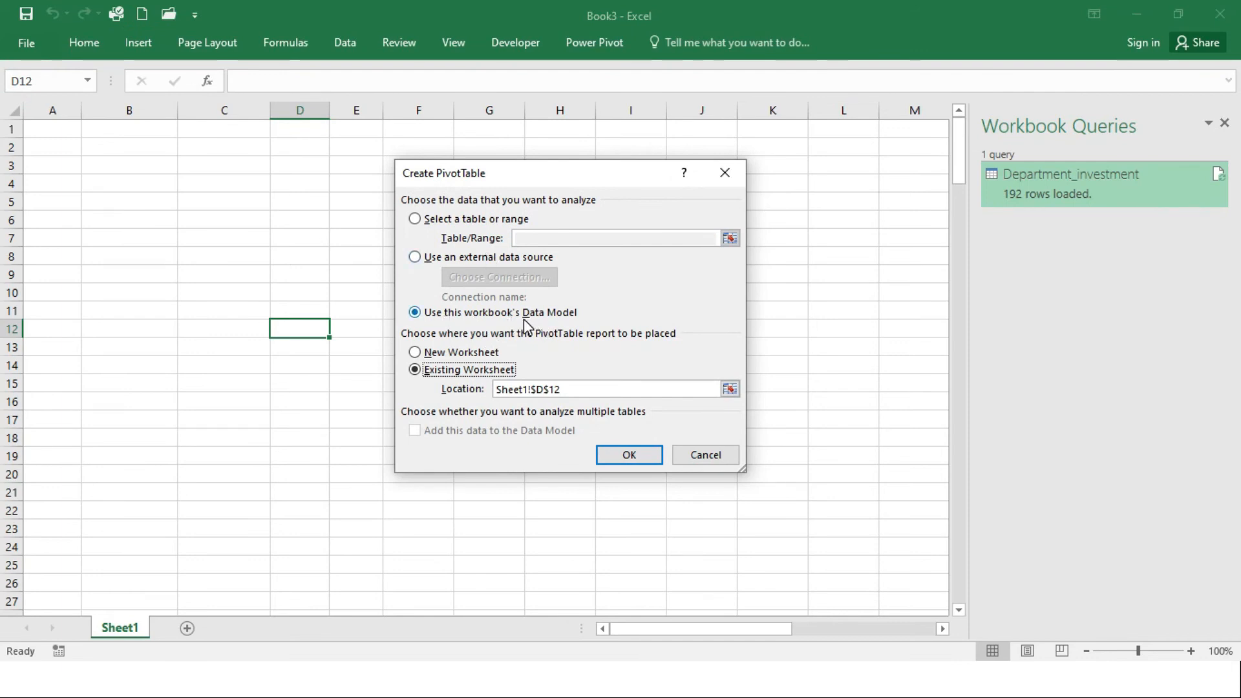
{"action": "left_click", "coordinate": [730, 390]}
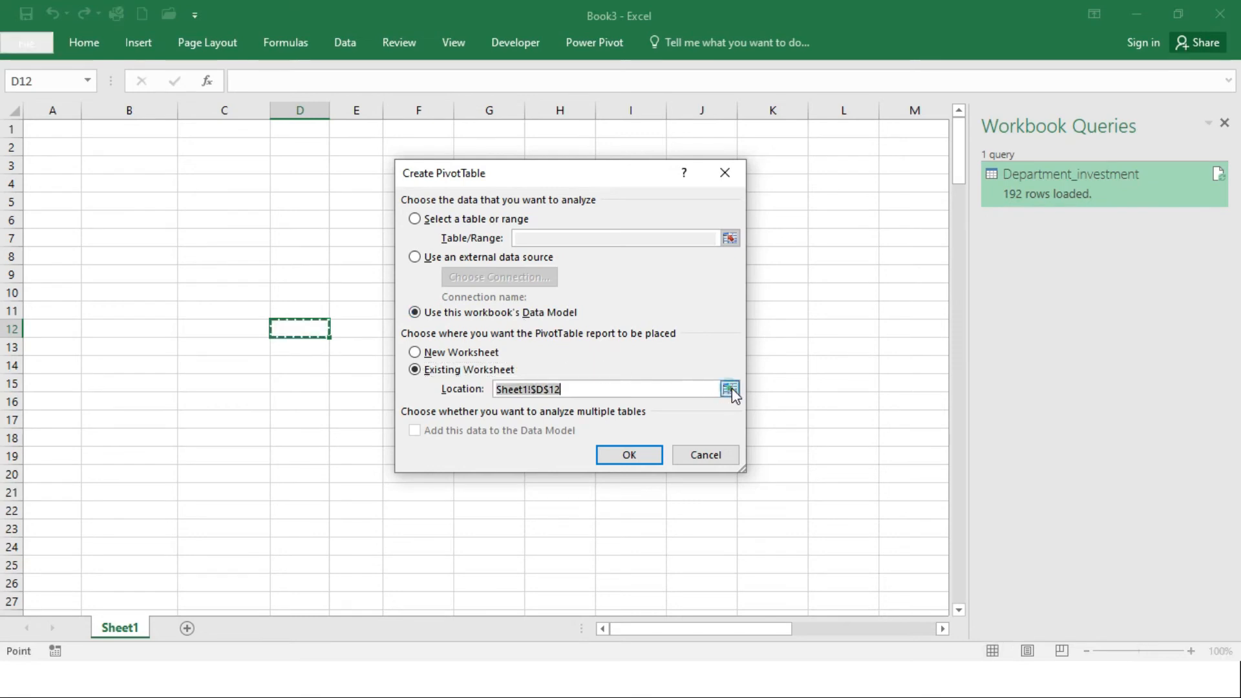
{"action": "left_click", "coordinate": [225, 146]}
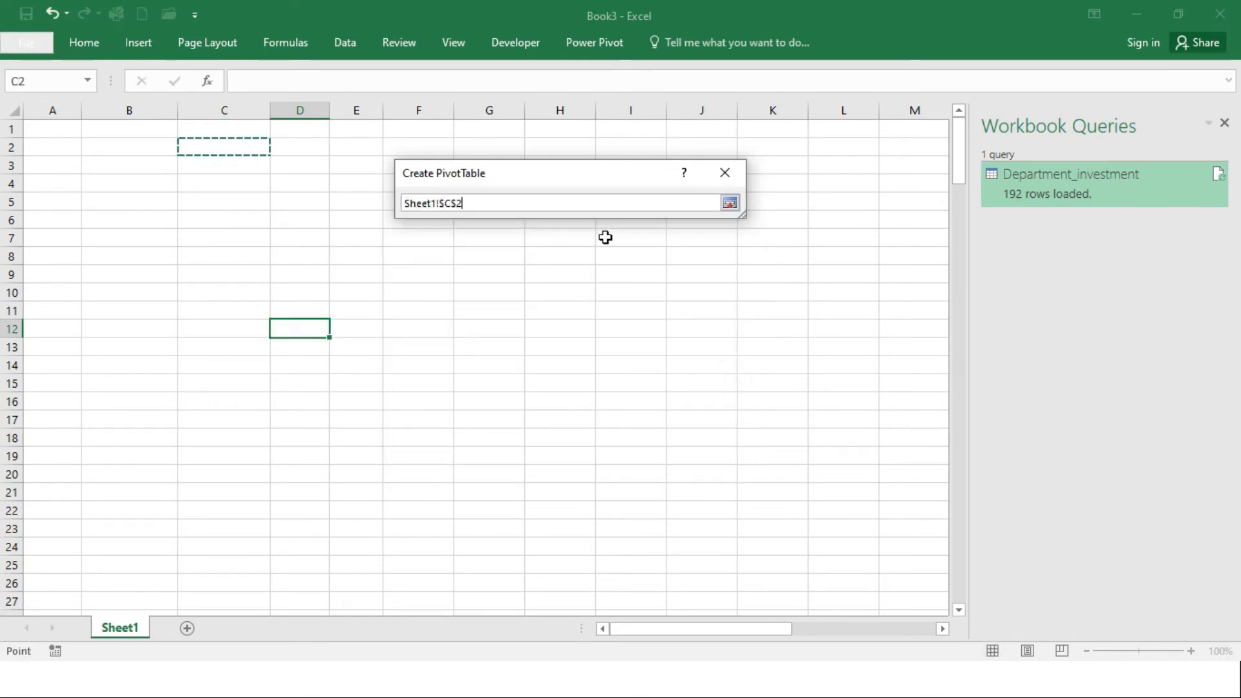
{"action": "left_click", "coordinate": [730, 203]}
{"action": "left_click", "coordinate": [636, 456]}
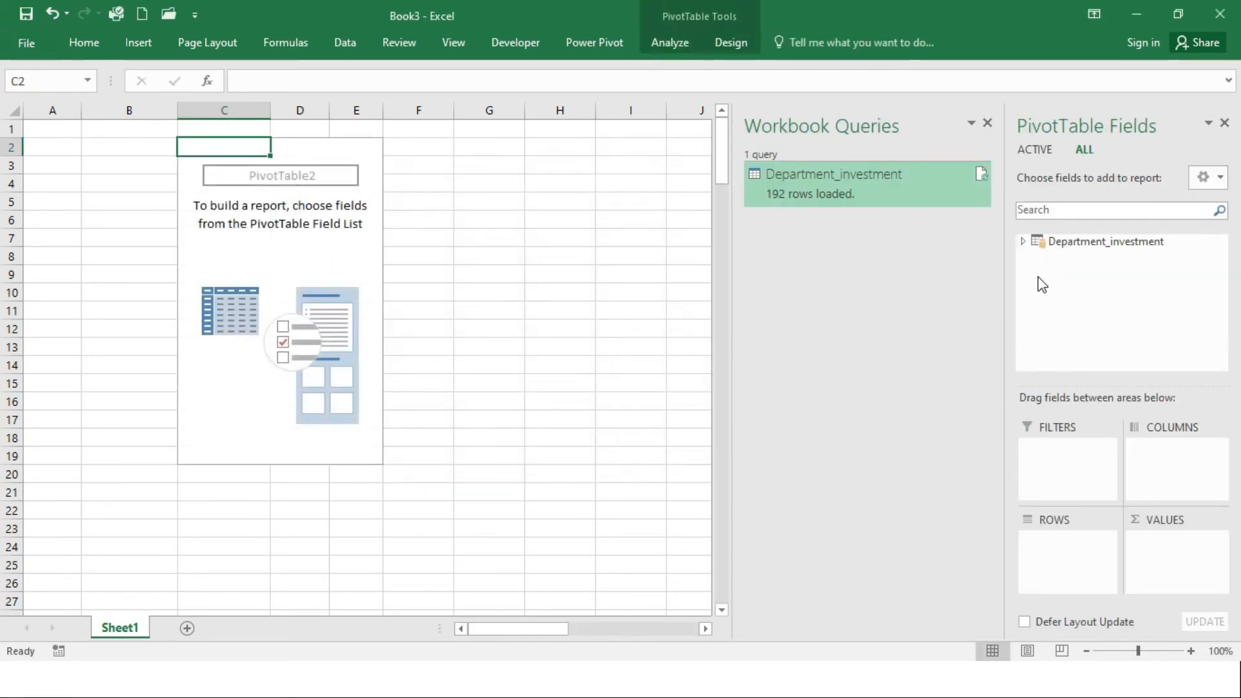
Build the PivotTable with Value summed in the values area and Department followed by Account as rows
{"action": "left_click", "coordinate": [1024, 241]}
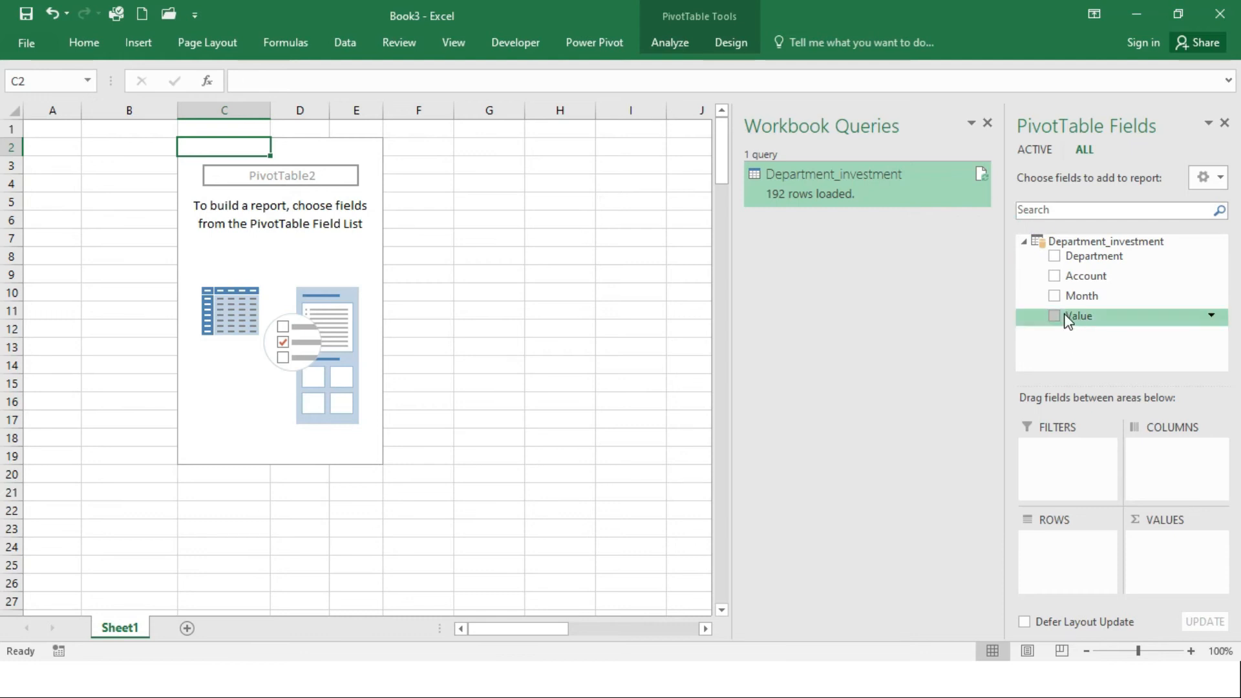
{"action": "left_click_drag", "start_coordinate": [1064, 331], "coordinate": [1174, 542]}
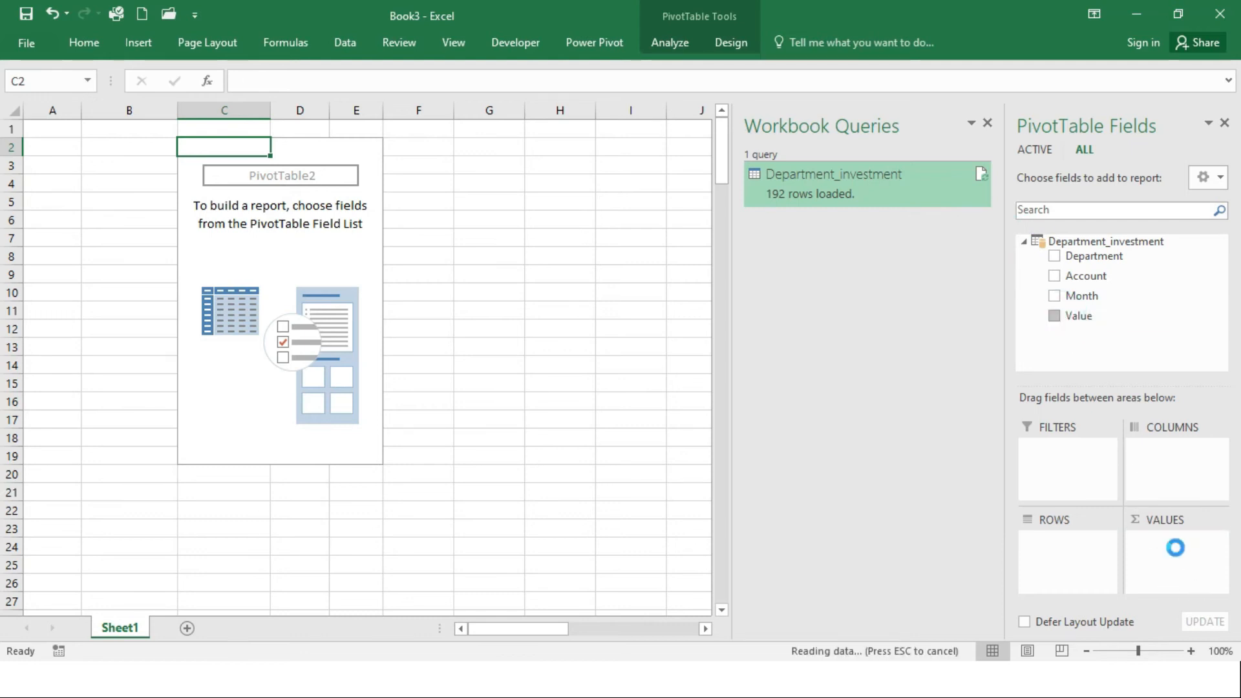
{"action": "left_click_drag", "start_coordinate": [1055, 256], "coordinate": [1064, 567]}
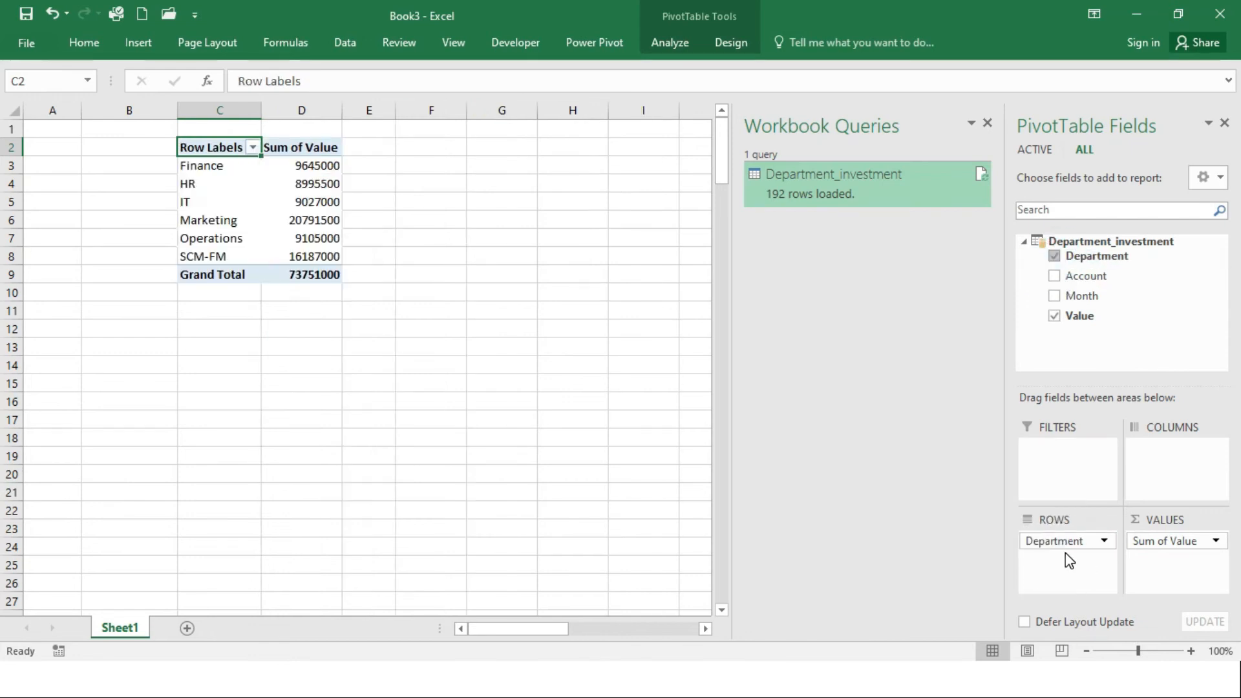
{"action": "left_click_drag", "start_coordinate": [1061, 277], "coordinate": [1063, 561]}
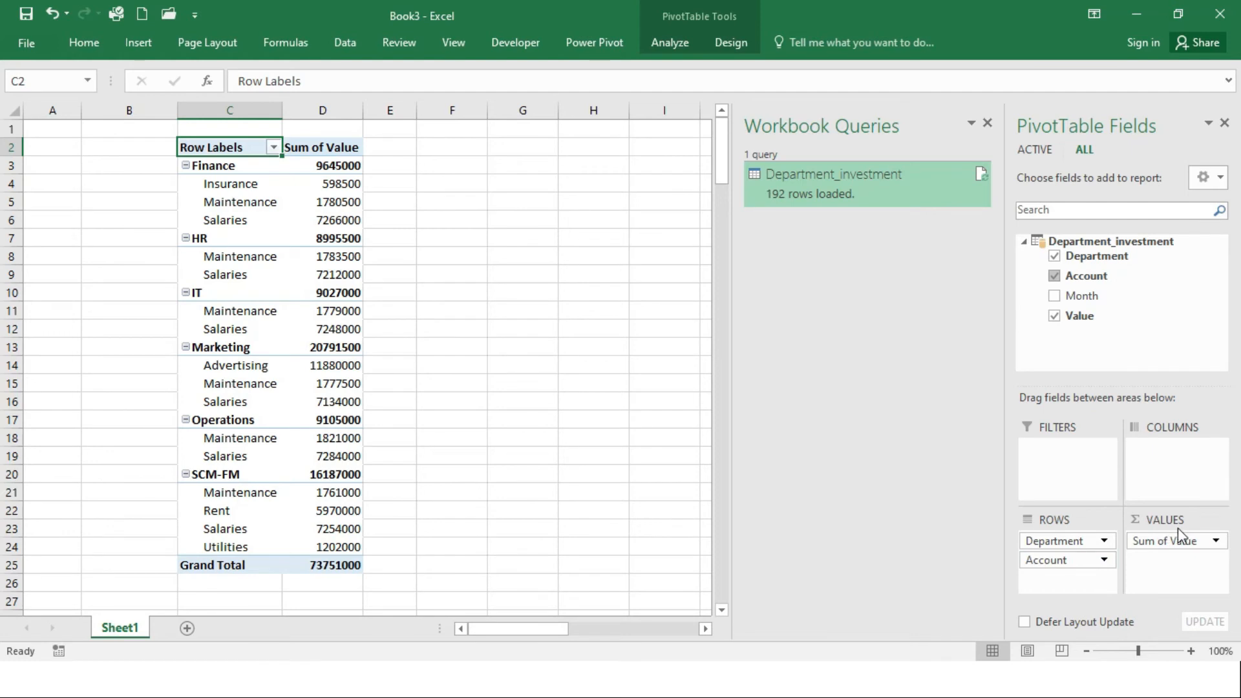
Format the Sum of Value field as Currency with the £ symbol and 0 decimal places
{"action": "left_click", "coordinate": [1214, 540]}
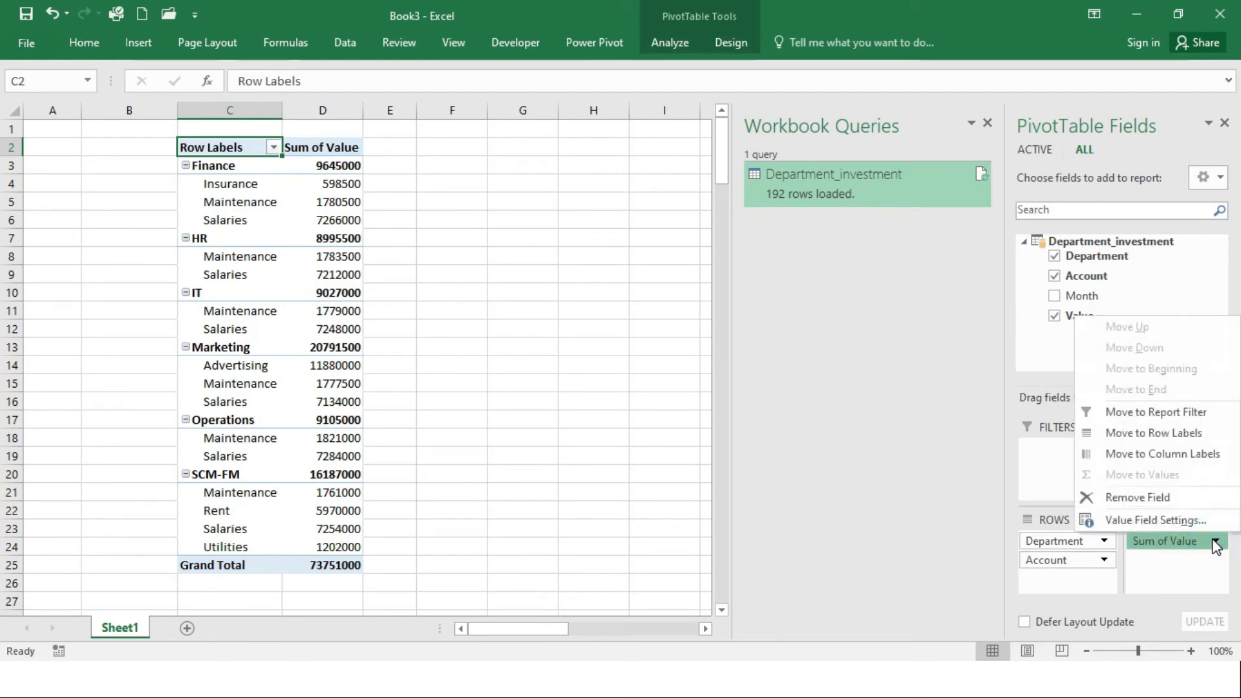
{"action": "left_click", "coordinate": [1164, 520]}
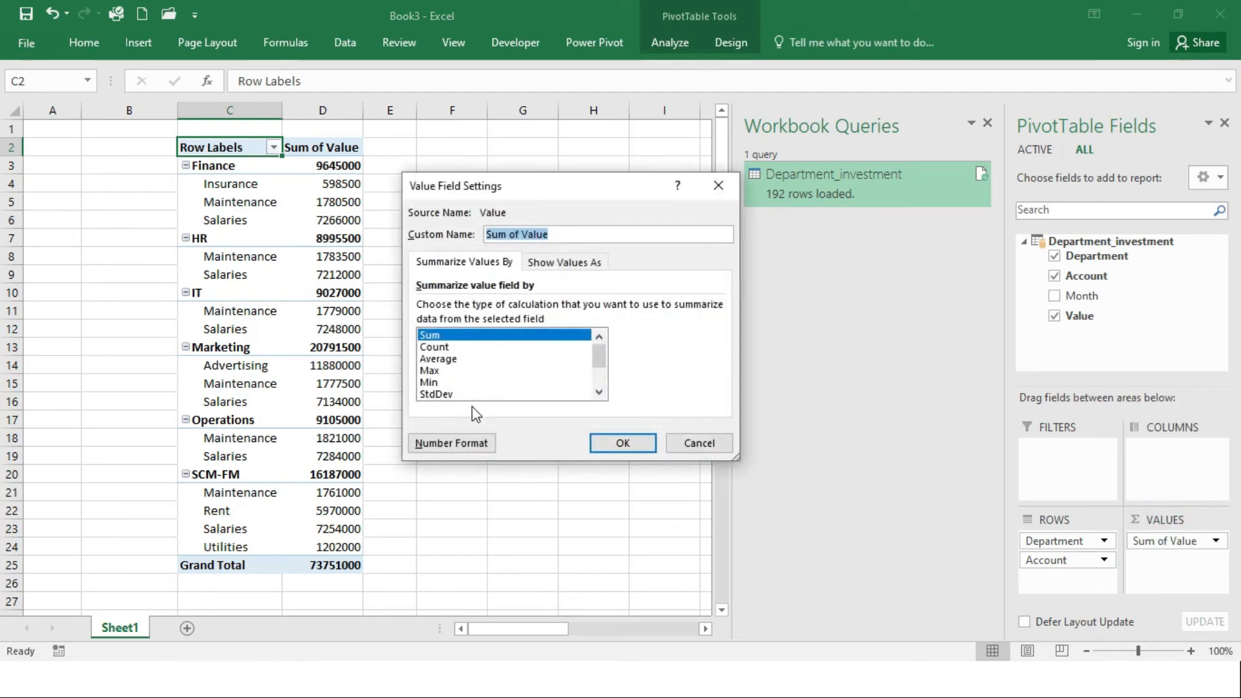
{"action": "left_click", "coordinate": [454, 444]}
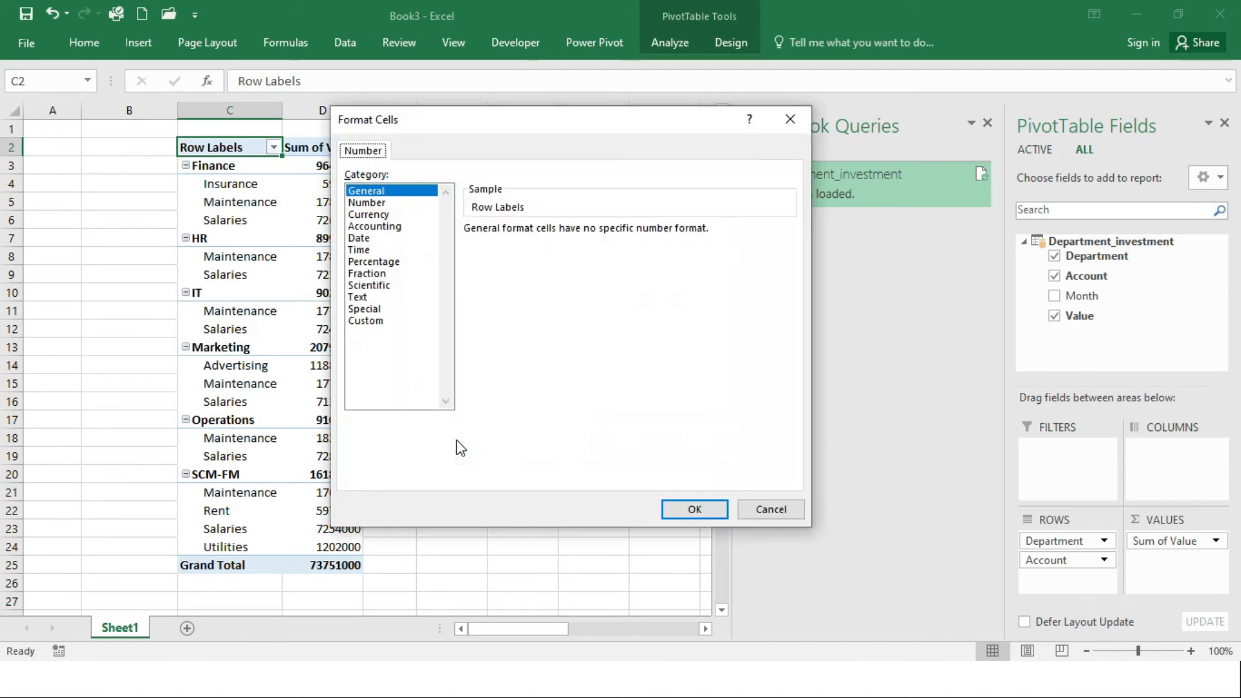
{"action": "left_click", "coordinate": [386, 215]}
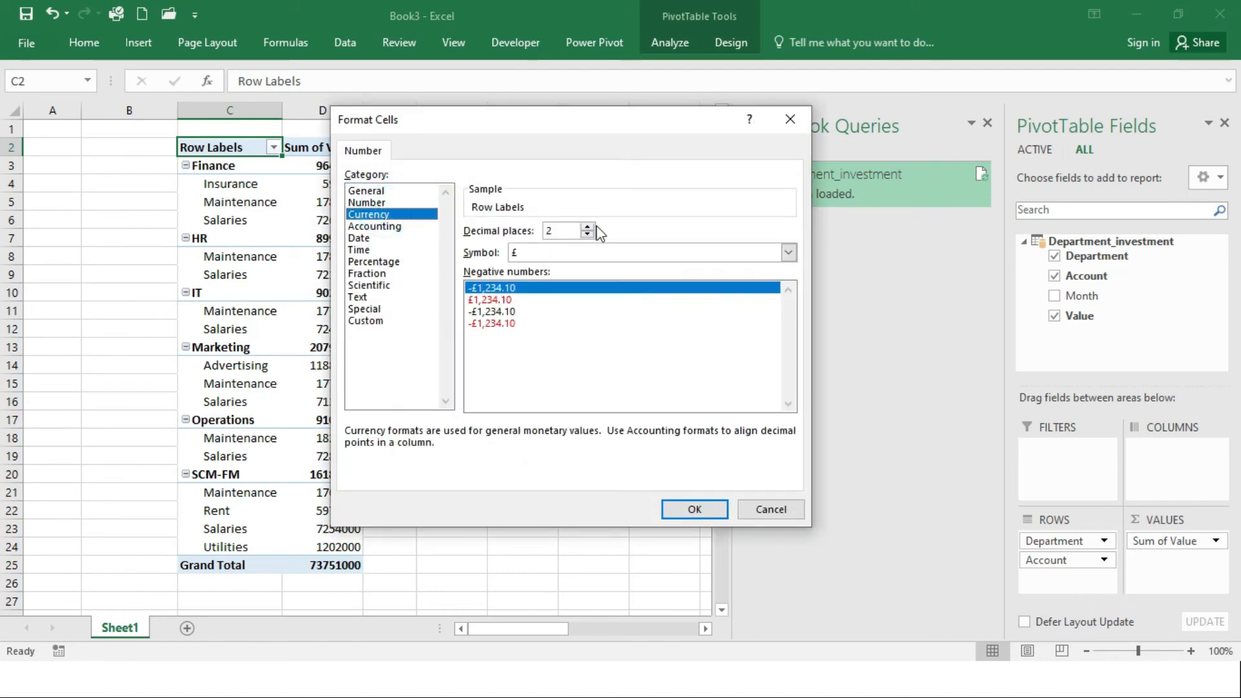
{"action": "left_click", "coordinate": [588, 234]}
{"action": "left_click", "coordinate": [587, 234]}
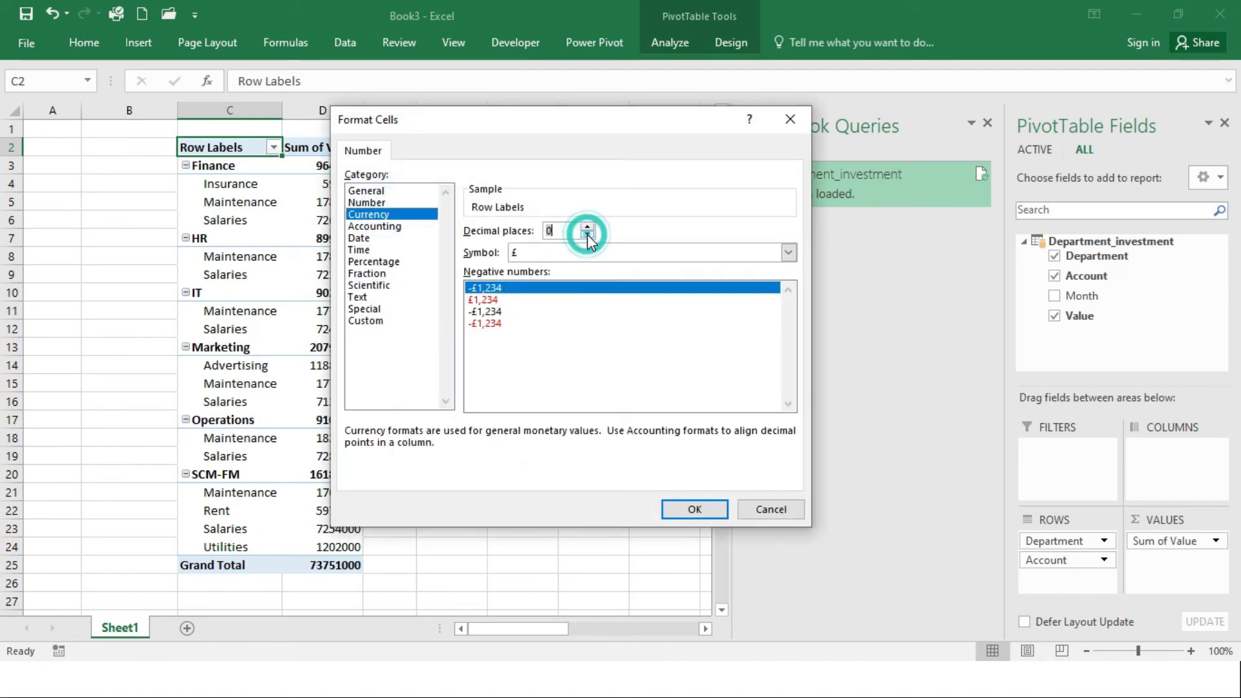
{"action": "left_click", "coordinate": [688, 511]}
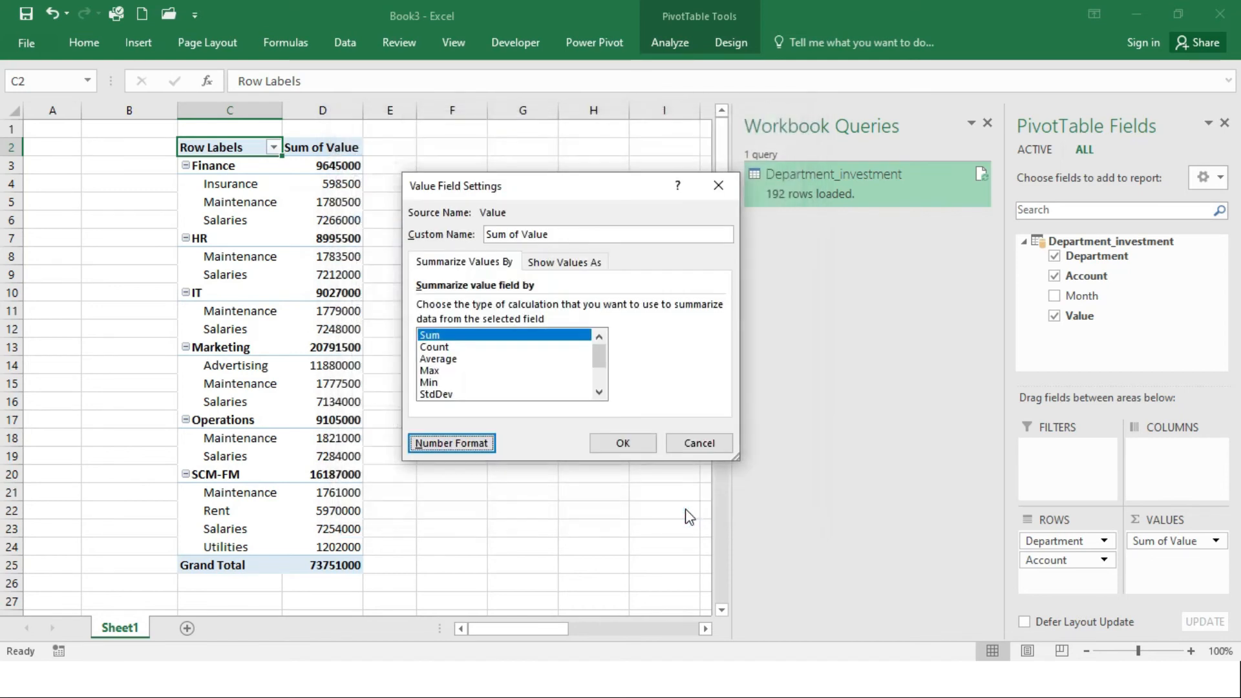
{"action": "left_click", "coordinate": [623, 444]}
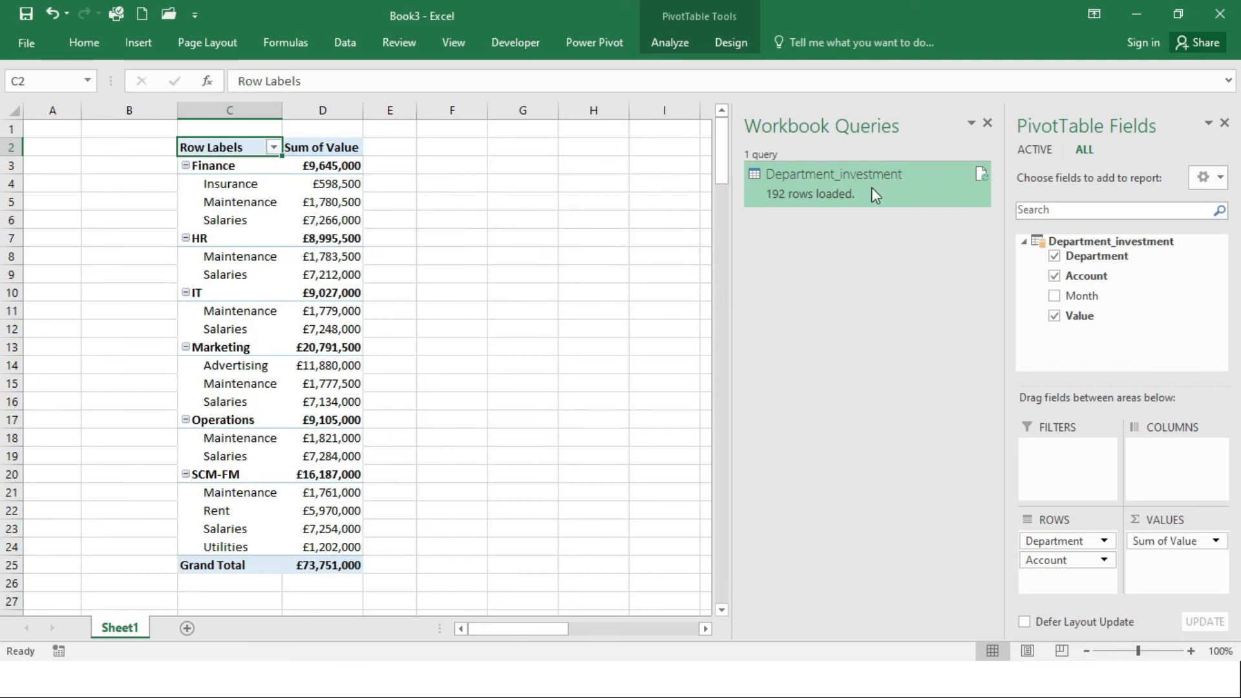
Close the Workbook Queries and PivotTable Fields panes and slightly widen columns D and C of the PivotTable
{"action": "left_click", "coordinate": [989, 120]}
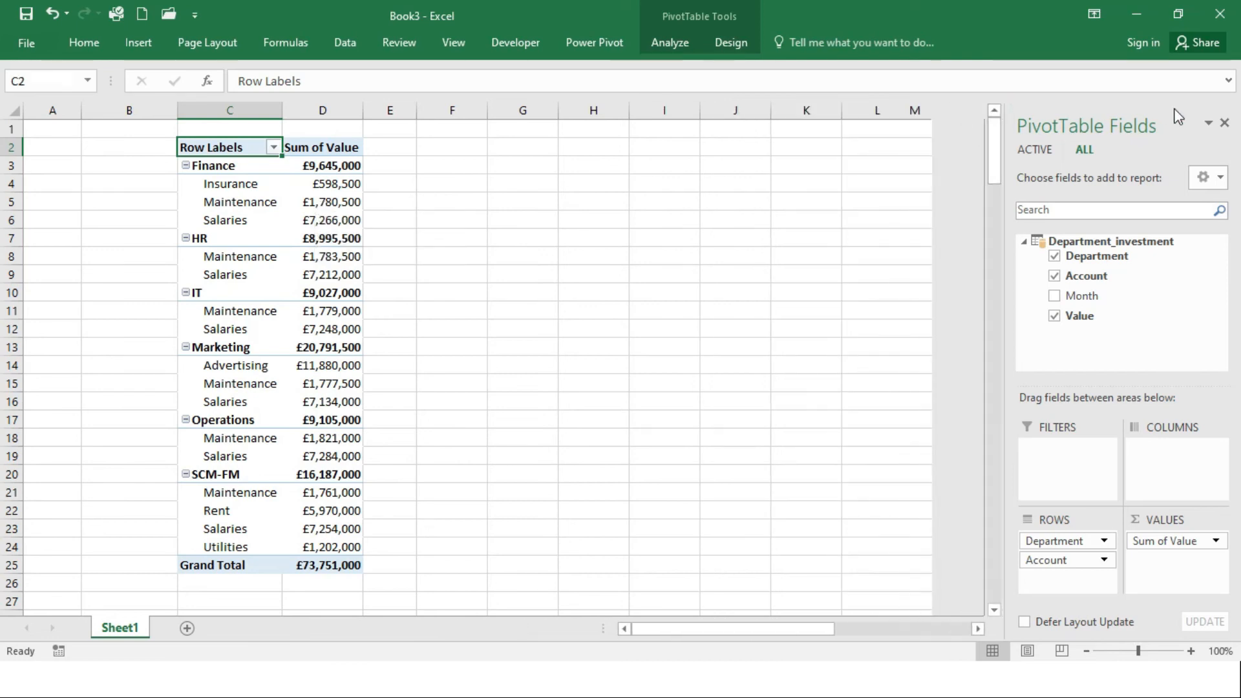
{"action": "left_click", "coordinate": [1224, 123]}
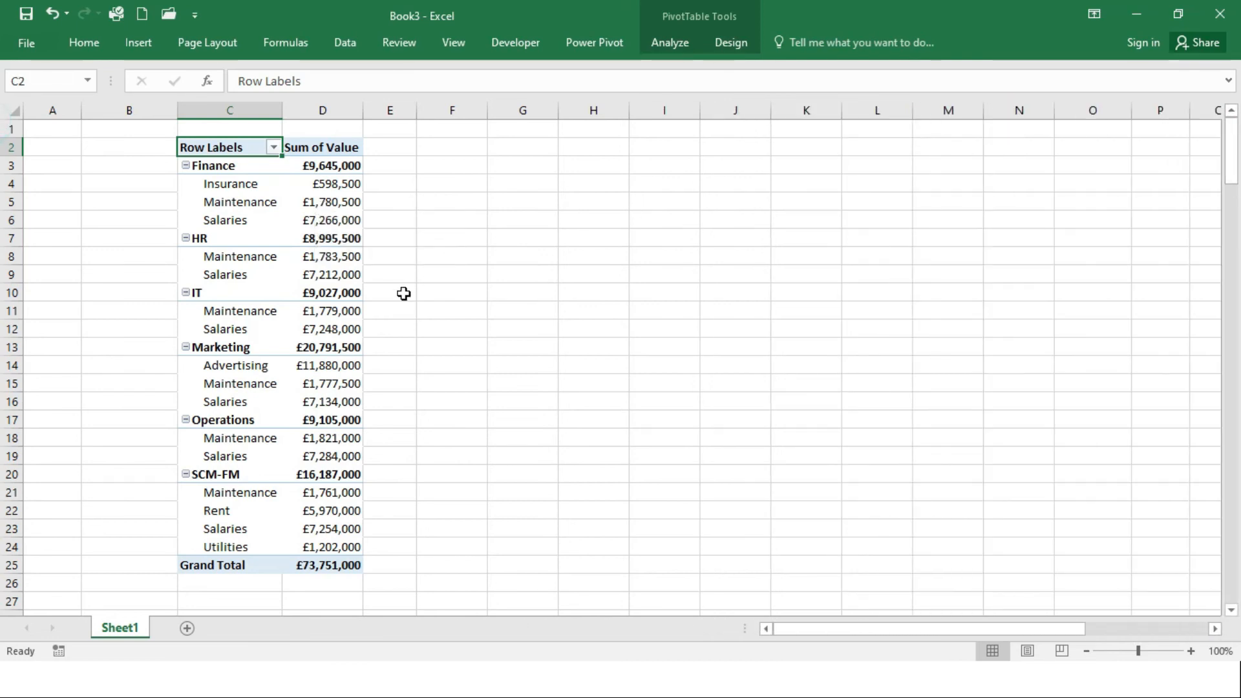
{"action": "left_click", "coordinate": [333, 246]}
{"action": "left_click_drag", "start_coordinate": [362, 111], "coordinate": [376, 110]}
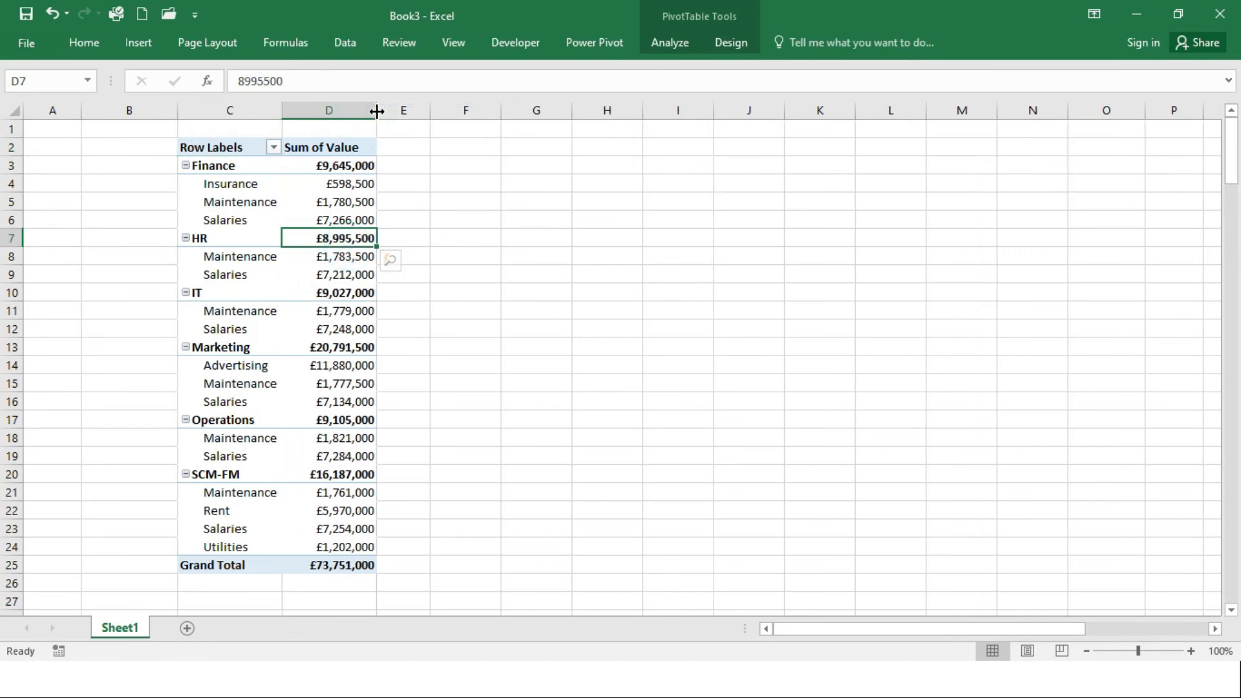
{"action": "left_click_drag", "start_coordinate": [286, 106], "coordinate": [288, 107]}
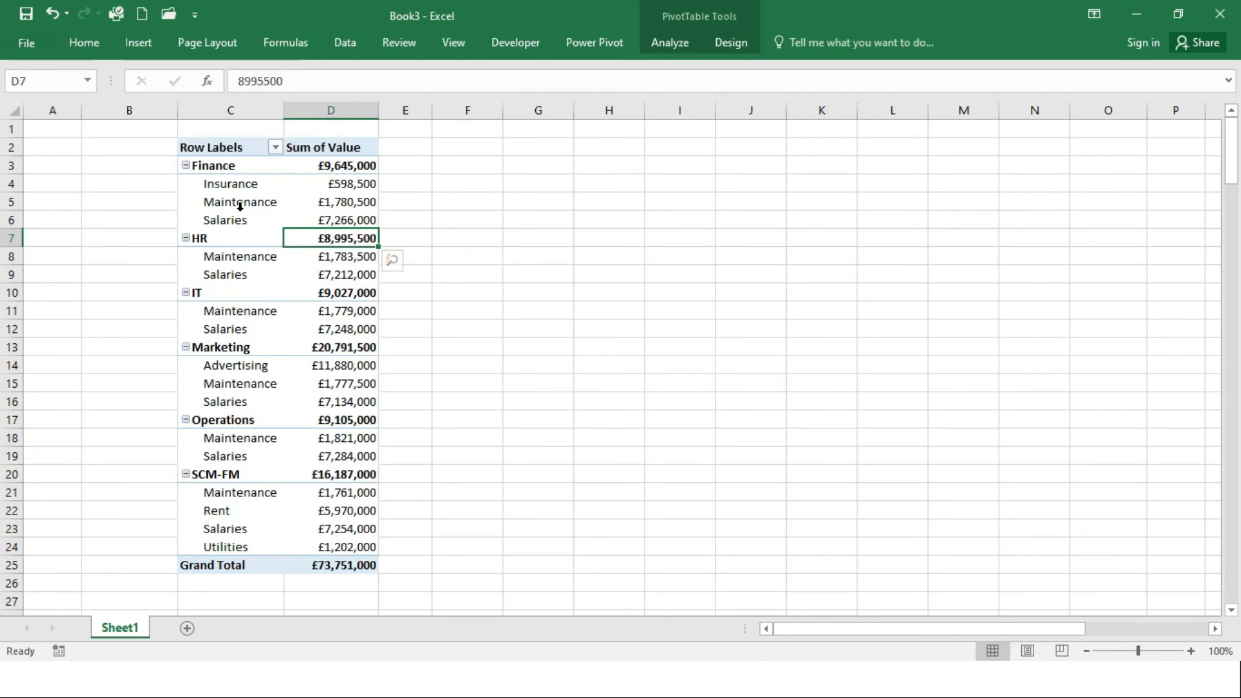
Apply the dark blue style from the first row of the Medium styles to the PivotTable
{"action": "left_click", "coordinate": [732, 44]}
{"action": "left_click", "coordinate": [862, 117]}
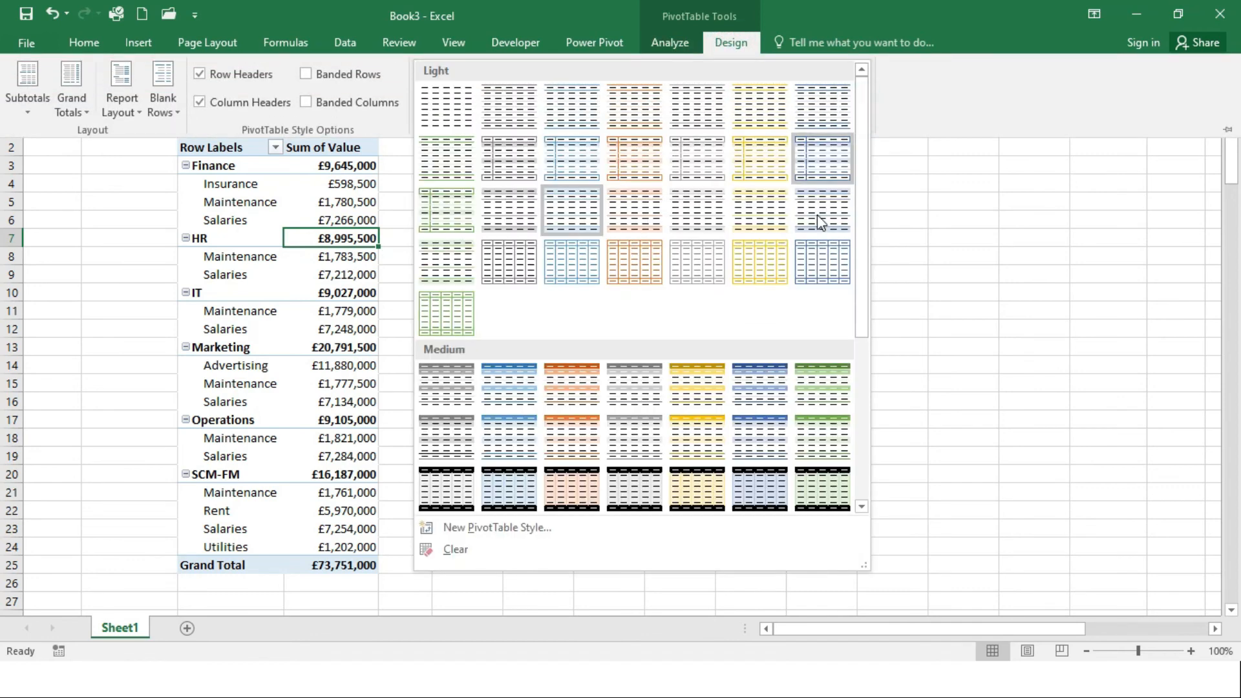
{"action": "left_click", "coordinate": [765, 402]}
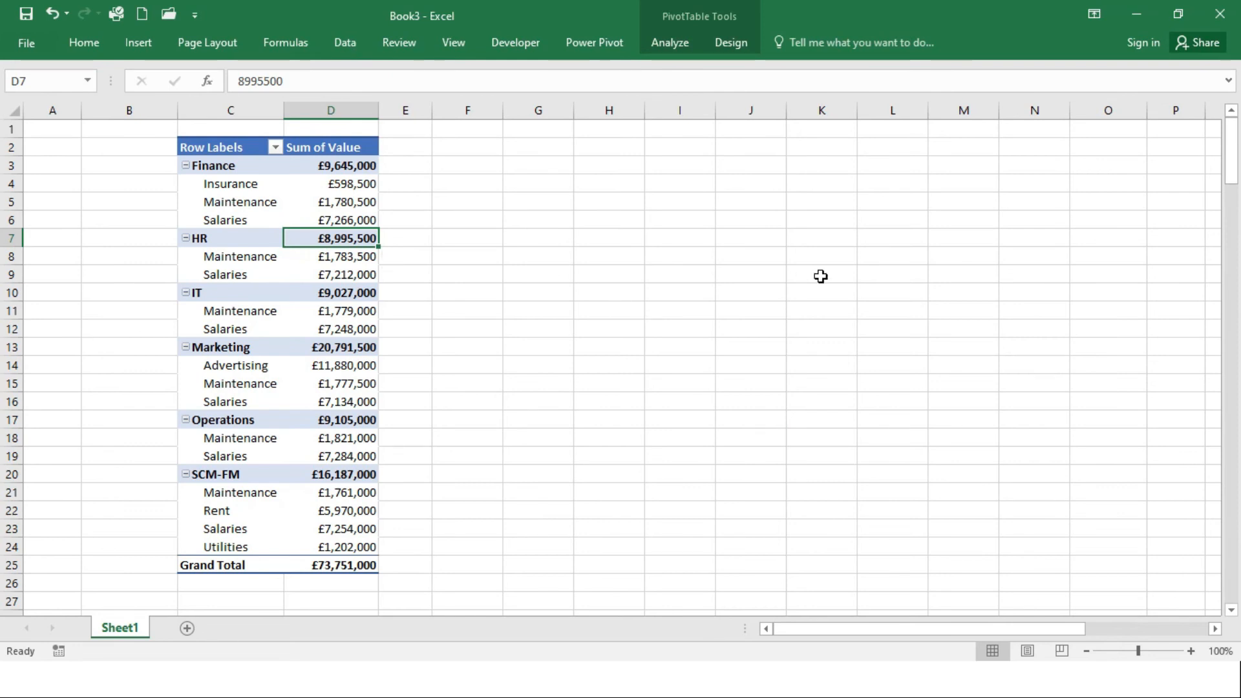
Switch to the Consolidate workbook and look through its department sheets from Finance to SCM-FM
{"action": "left_click", "coordinate": [1138, 13]}
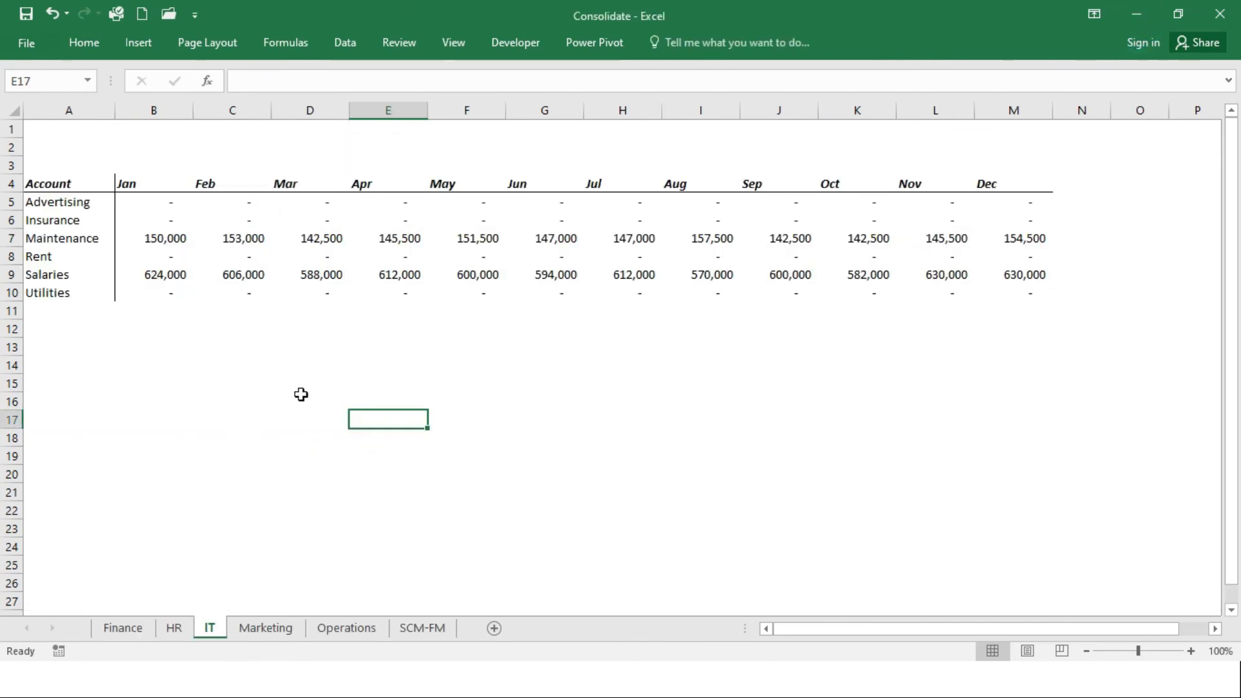
{"action": "left_click", "coordinate": [123, 630]}
{"action": "left_click", "coordinate": [172, 630]}
{"action": "left_click", "coordinate": [208, 629]}
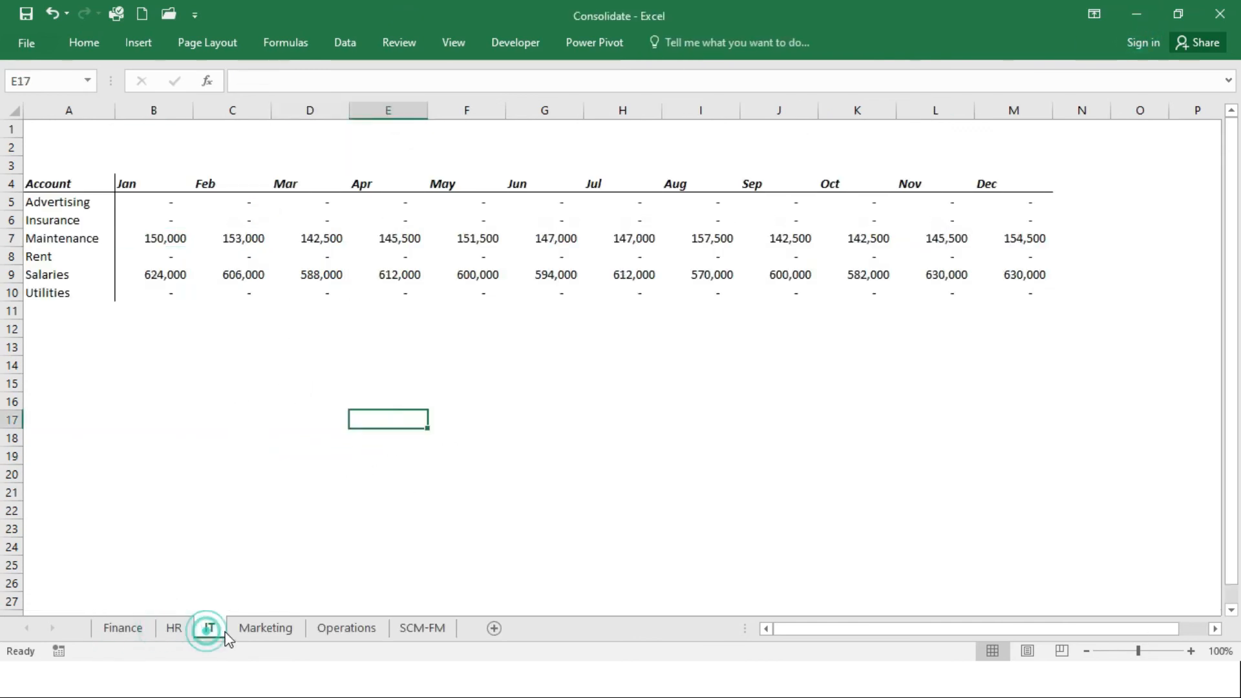
{"action": "left_click", "coordinate": [260, 629]}
{"action": "left_click", "coordinate": [349, 630]}
{"action": "left_click", "coordinate": [432, 636]}
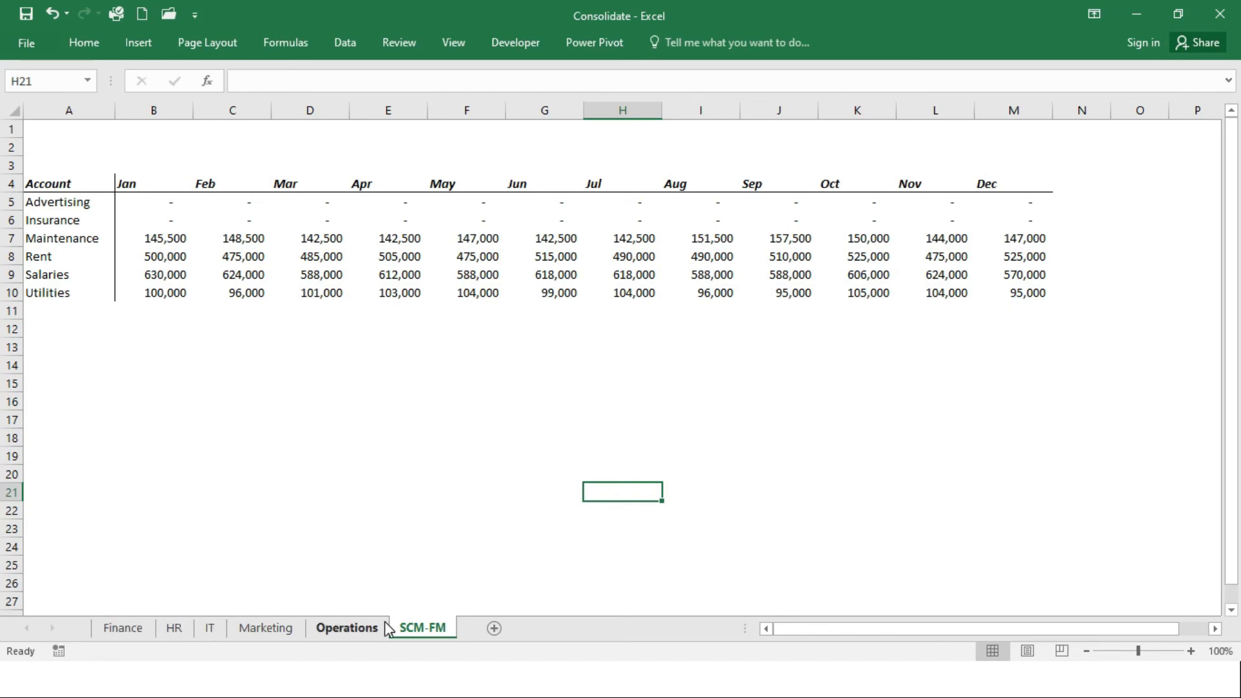
Create a copy of the SCM-FM sheet at the end of the Consolidate workbook
{"action": "right_click", "coordinate": [434, 637]}
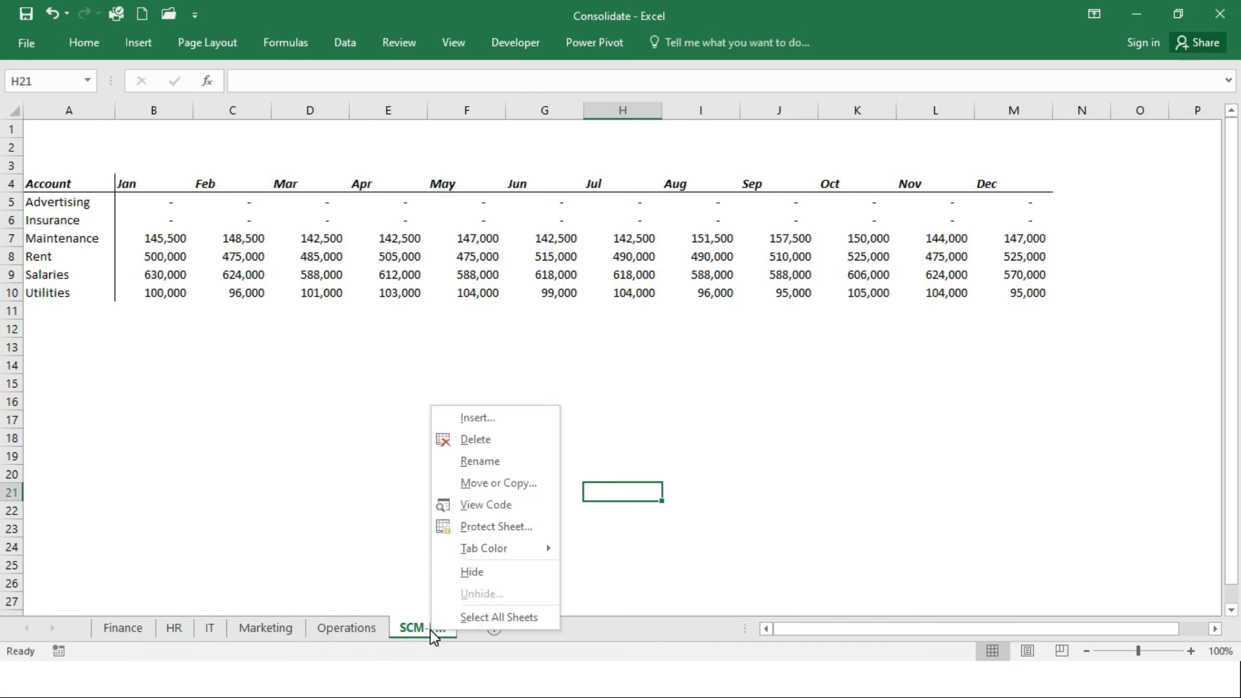
{"action": "left_click", "coordinate": [502, 484]}
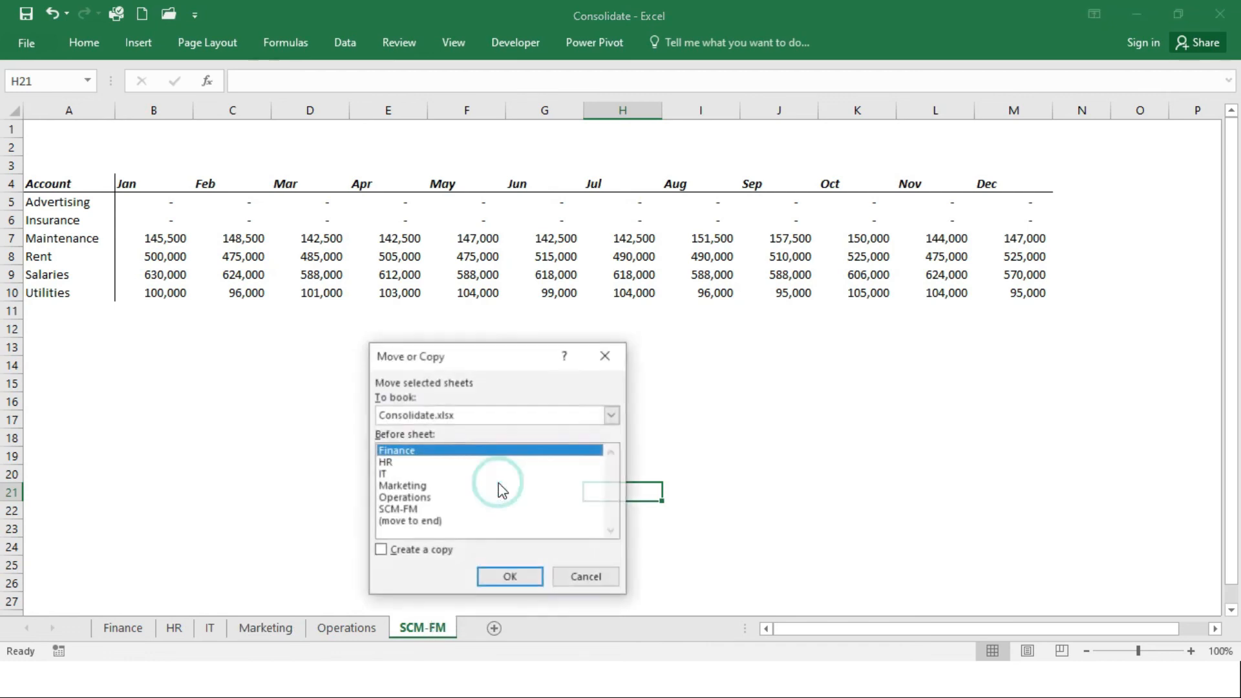
{"action": "left_click", "coordinate": [398, 550]}
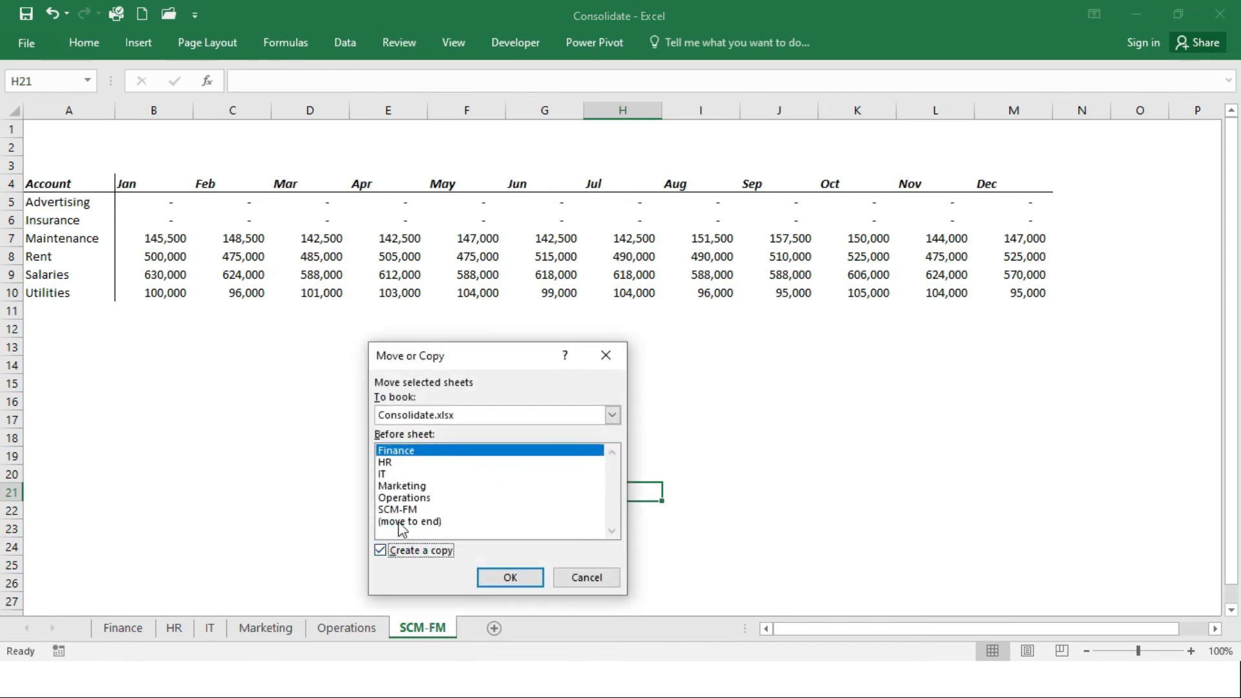
{"action": "left_click", "coordinate": [410, 523]}
{"action": "left_click", "coordinate": [519, 580]}
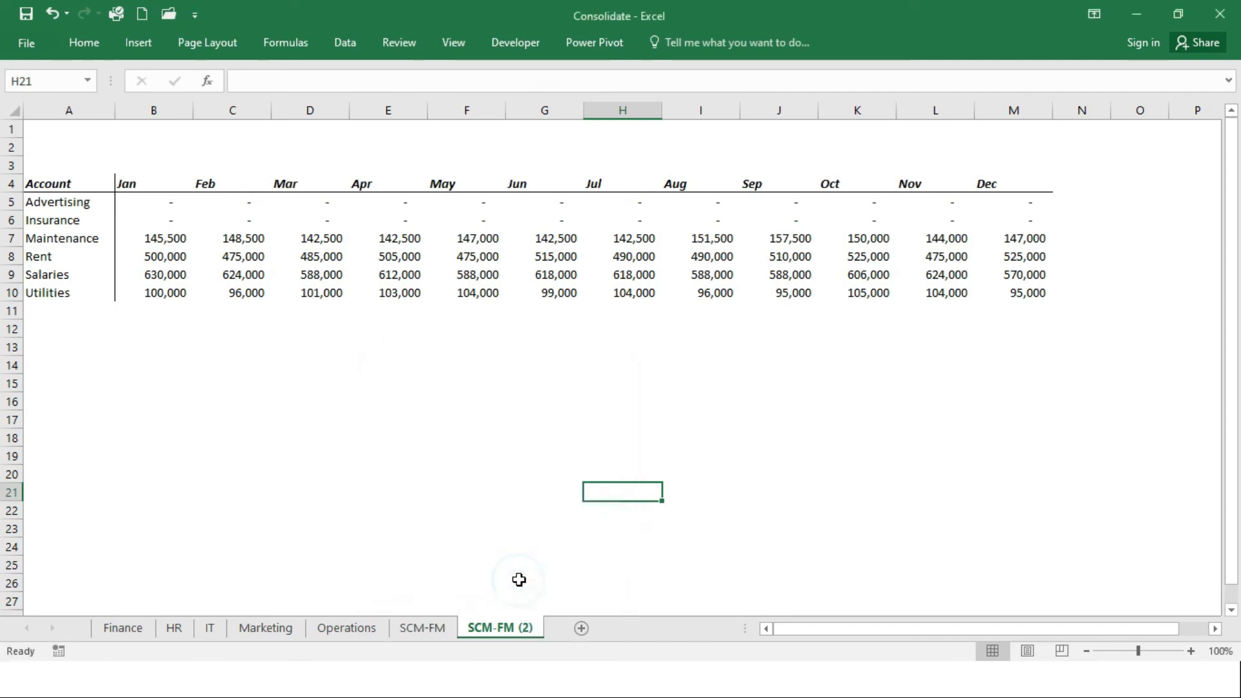
Rename the copied sheet as Warehosue Ahmad Tea
{"action": "double_click", "coordinate": [497, 631]}
{"action": "type", "text": "W"}
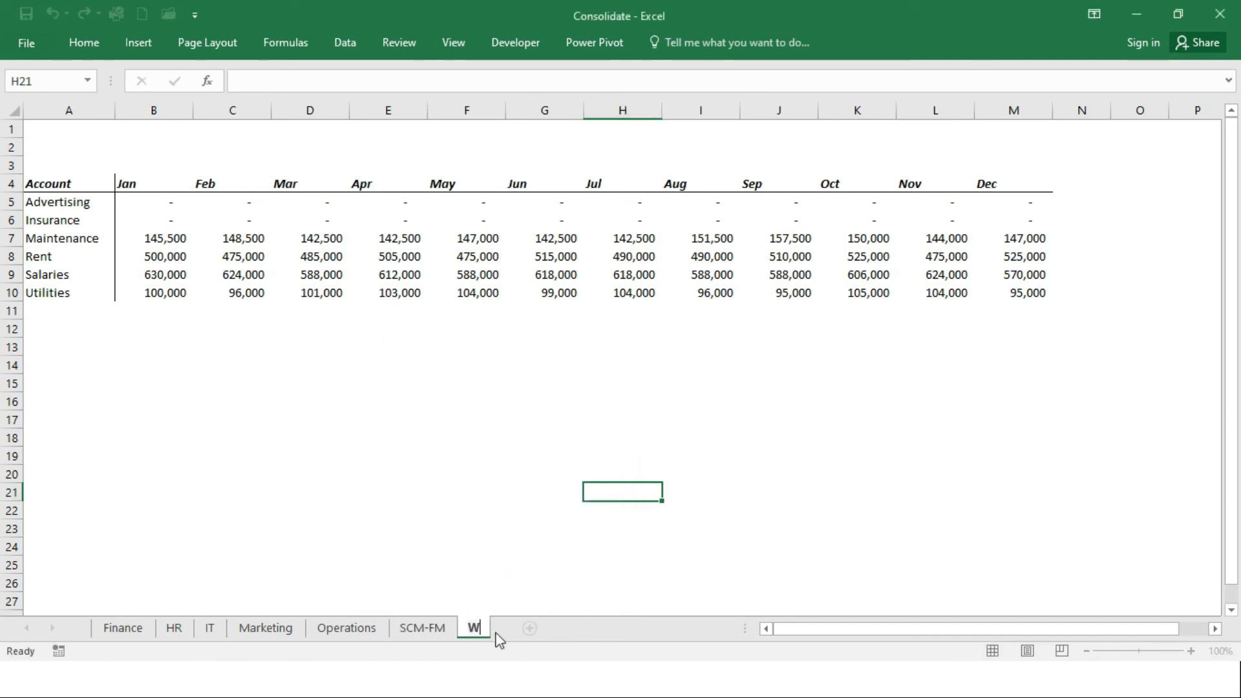
{"action": "type", "text": "arehosue"}
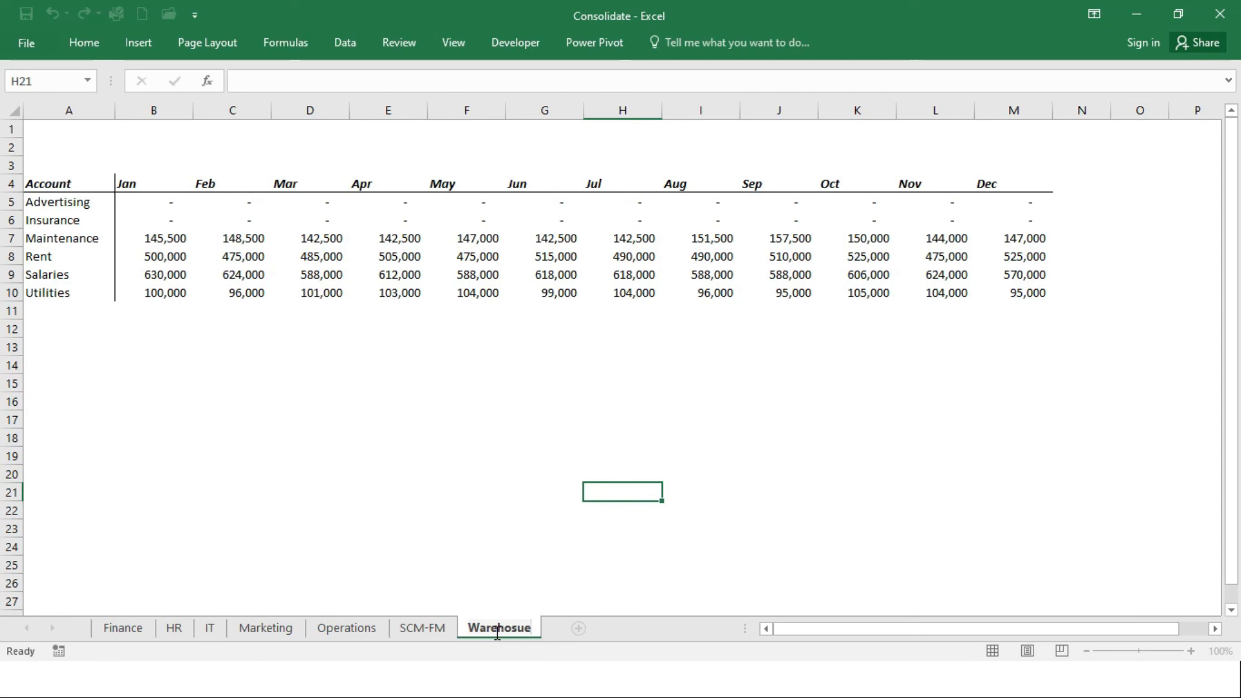
{"action": "type", "text": " Ahmad Tea"}
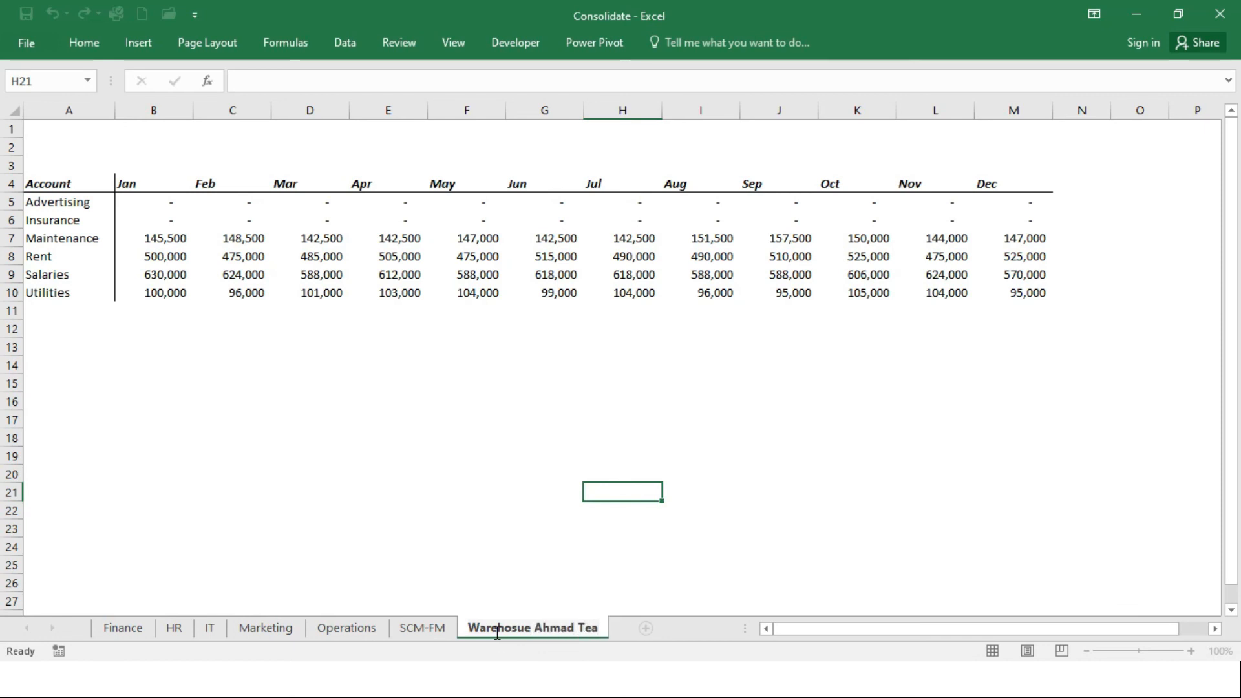
{"action": "key", "text": "Return"}
Clear the Maintenance and Rent values from Jan to Dec in B7:M8 and save the workbook
{"action": "left_click", "coordinate": [170, 240]}
{"action": "left_click_drag", "start_coordinate": [170, 239], "coordinate": [1038, 252]}
{"action": "key", "text": "Delete"}
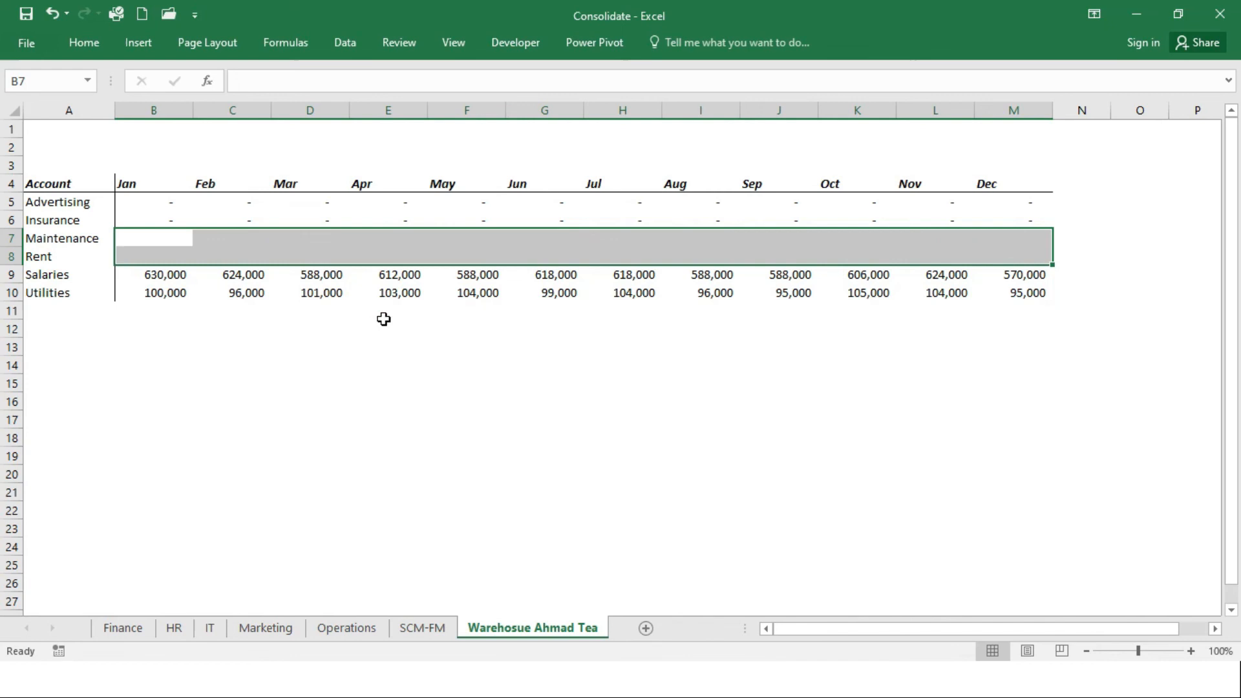
{"action": "left_click", "coordinate": [258, 363]}
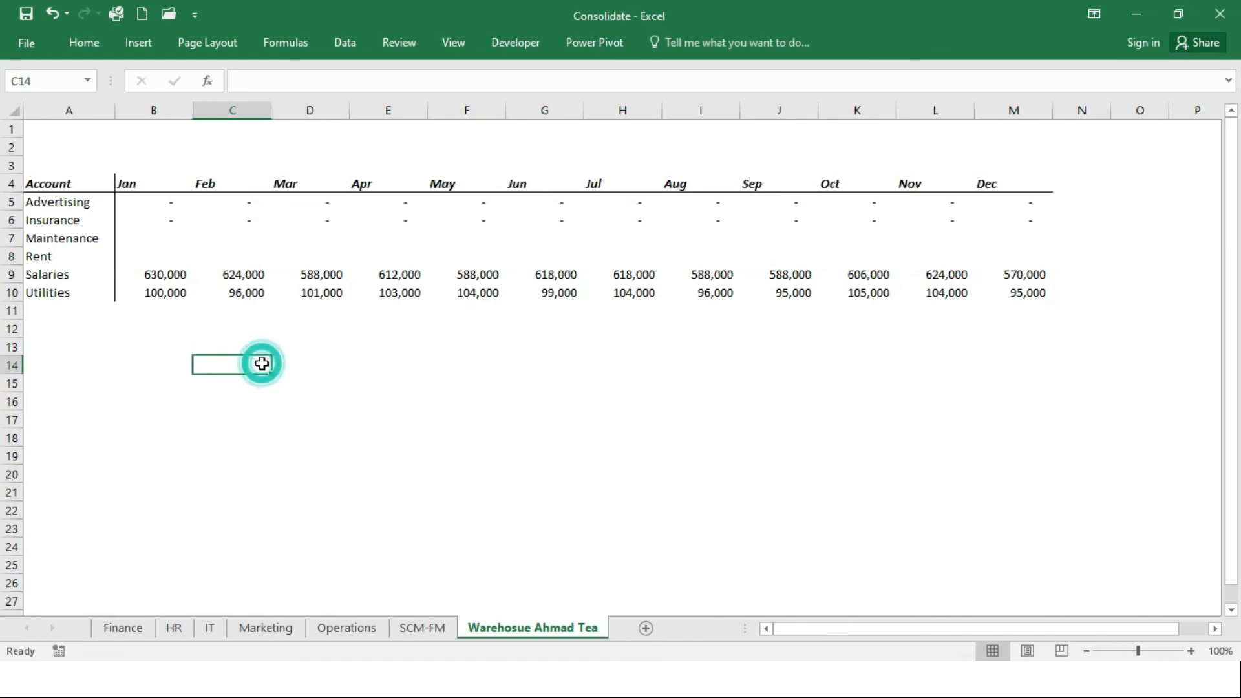
{"action": "left_click", "coordinate": [27, 16]}
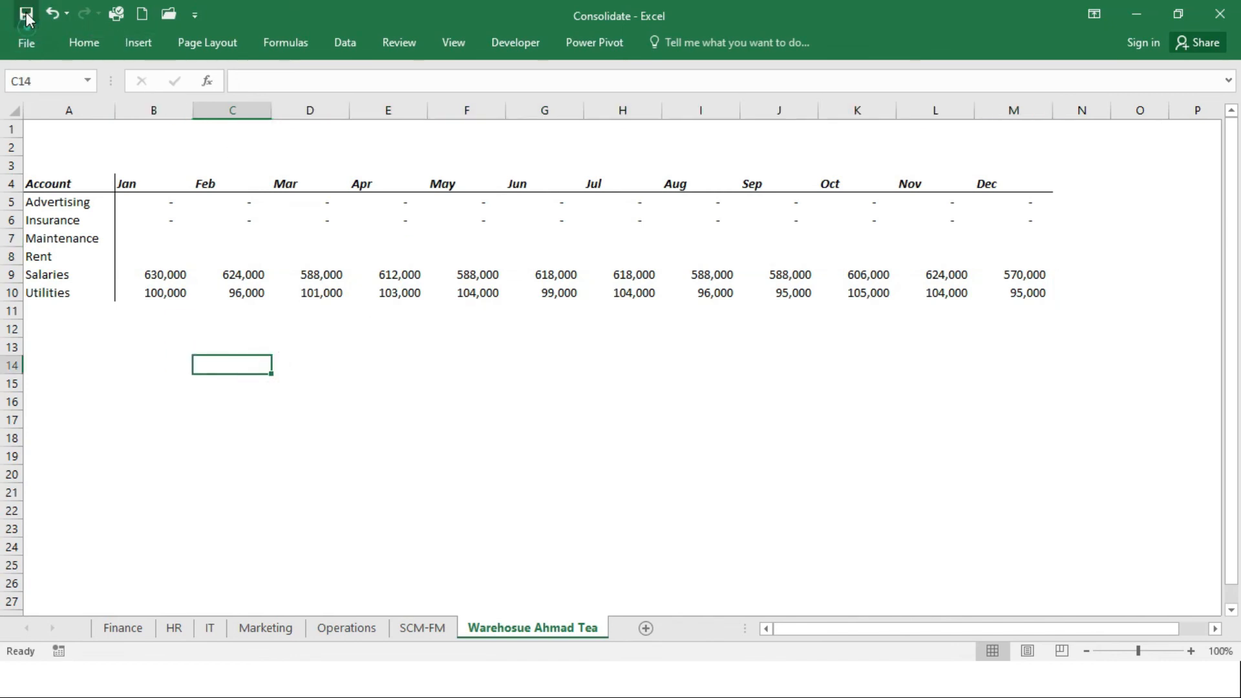
Return to the Book3 workbook and refresh all its data, checking the PivotTable down to the Grand Total
{"action": "left_click", "coordinate": [1139, 14]}
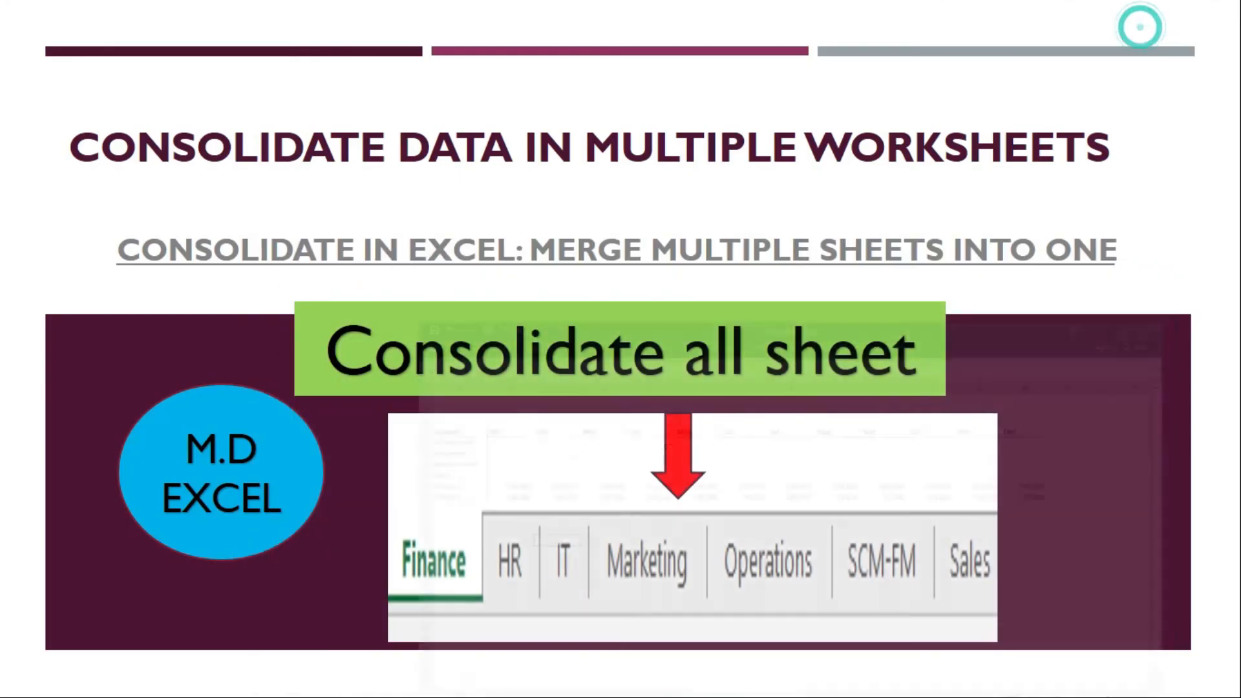
{"action": "key", "text": "Escape"}
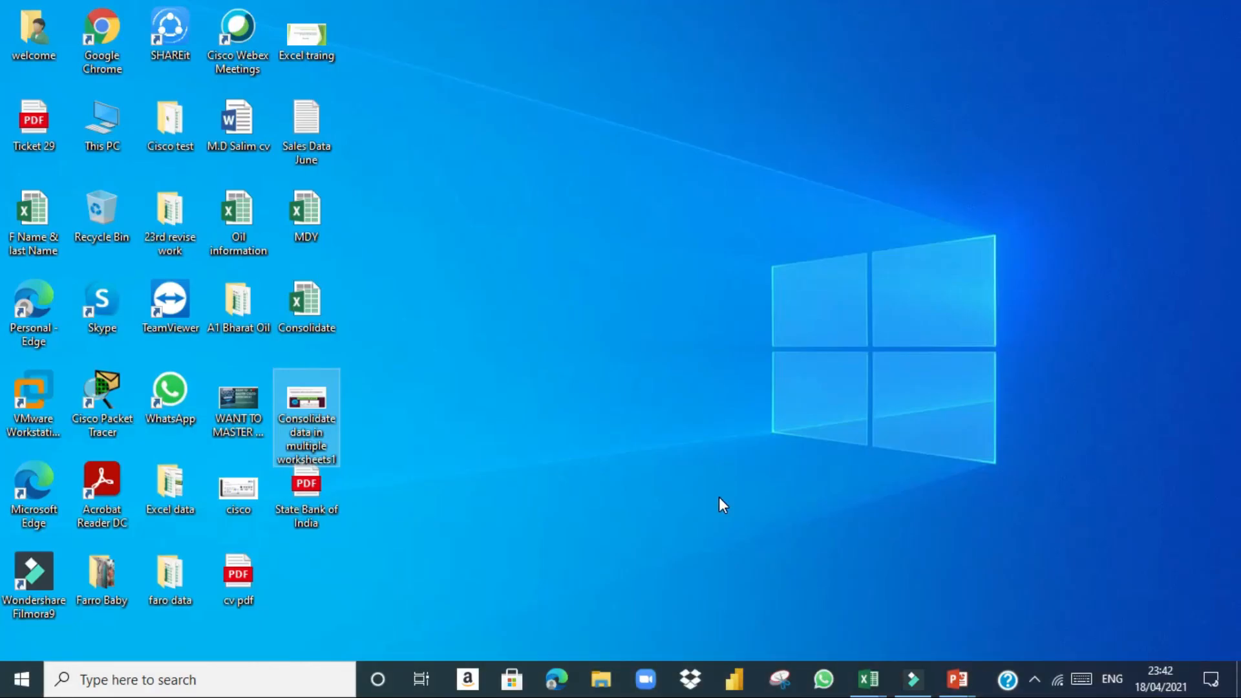
{"action": "left_click", "coordinate": [869, 679]}
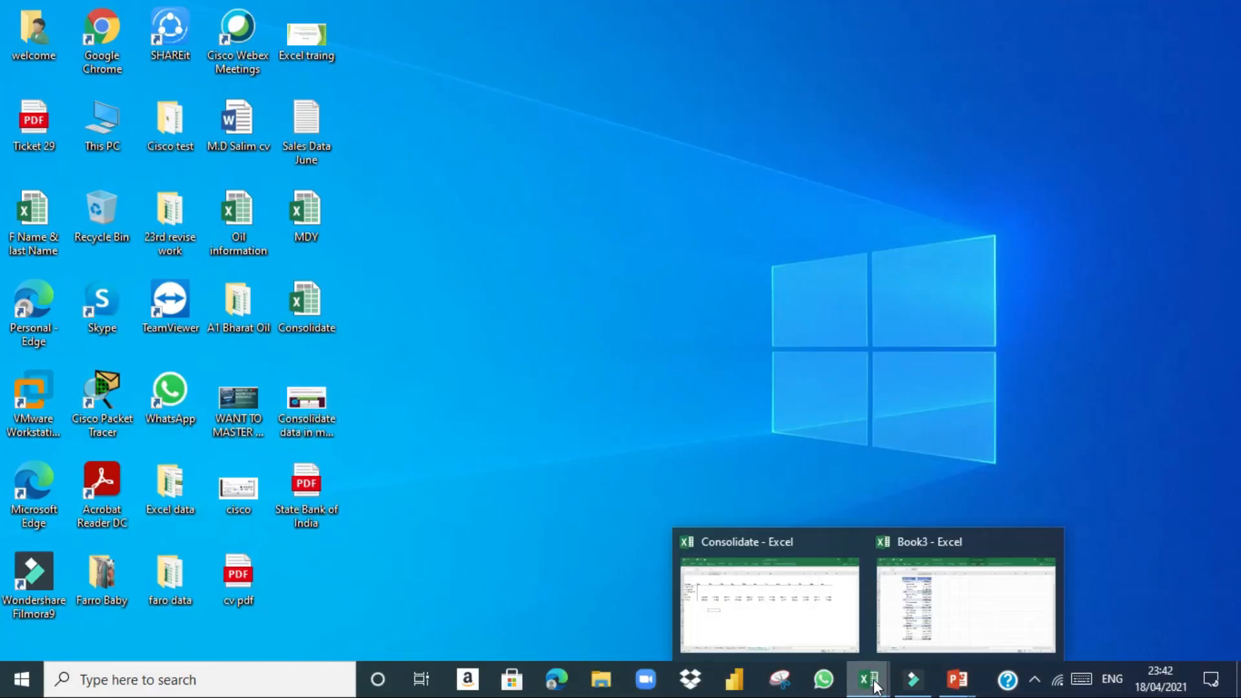
{"action": "left_click", "coordinate": [985, 608]}
{"action": "left_click", "coordinate": [301, 328]}
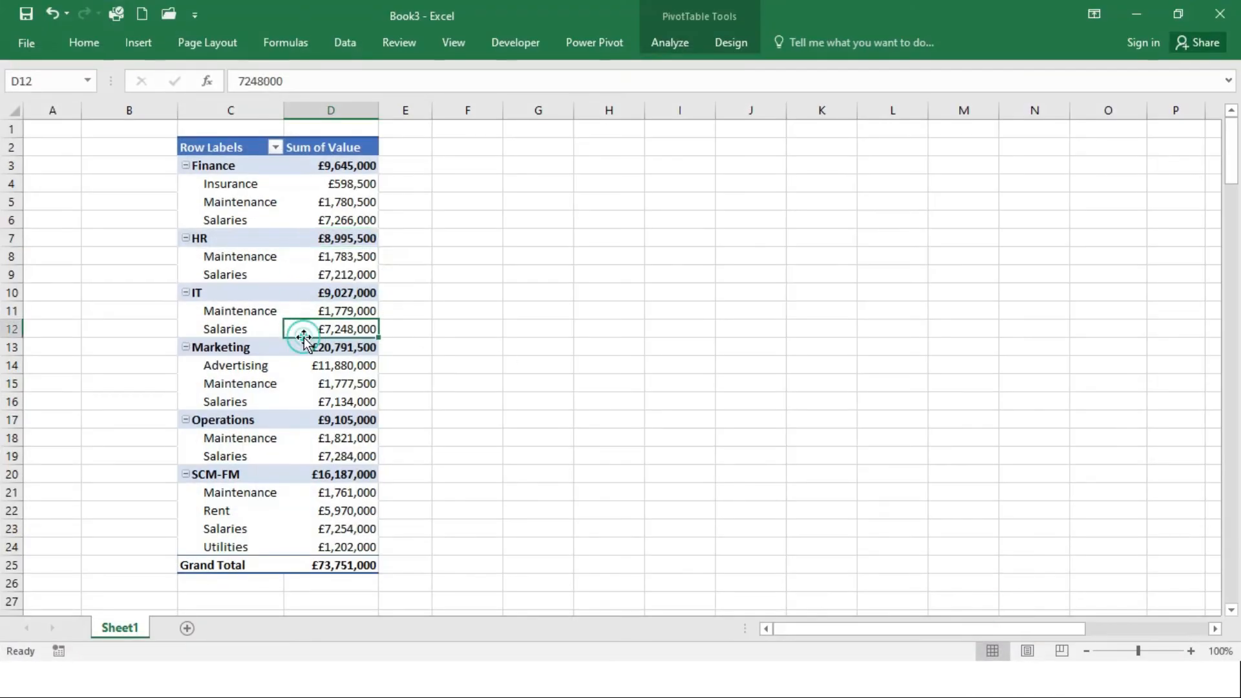
{"action": "left_click", "coordinate": [347, 41]}
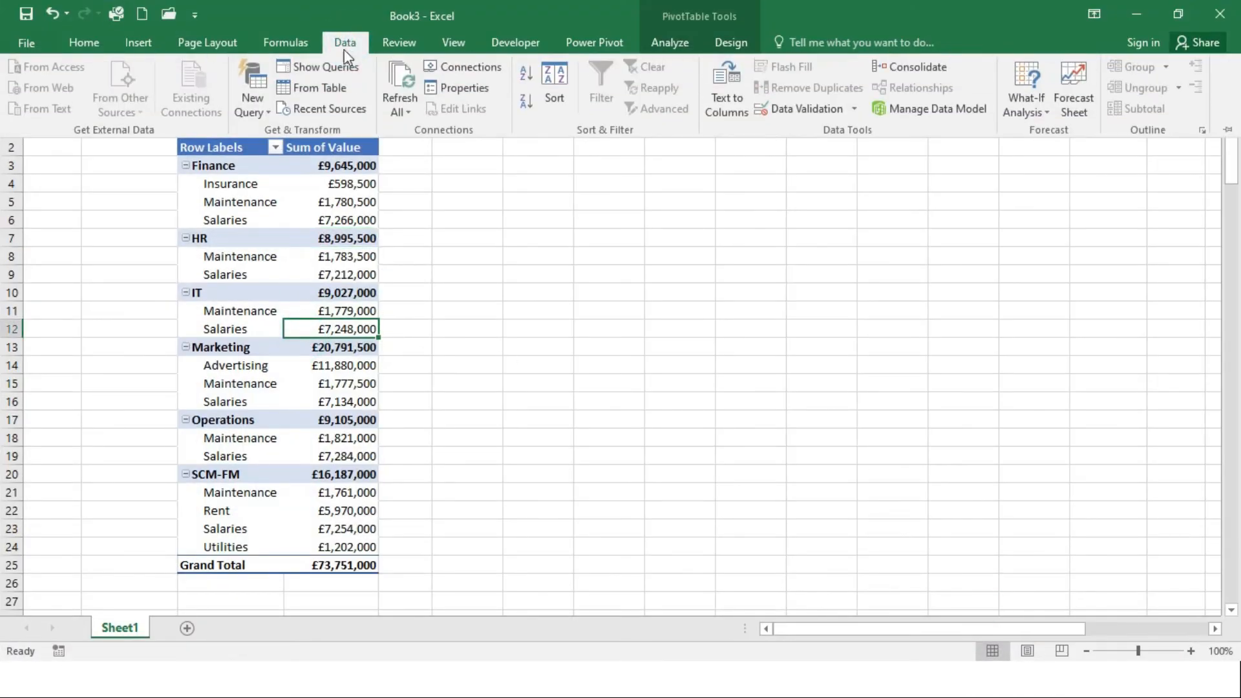
{"action": "left_click", "coordinate": [407, 79]}
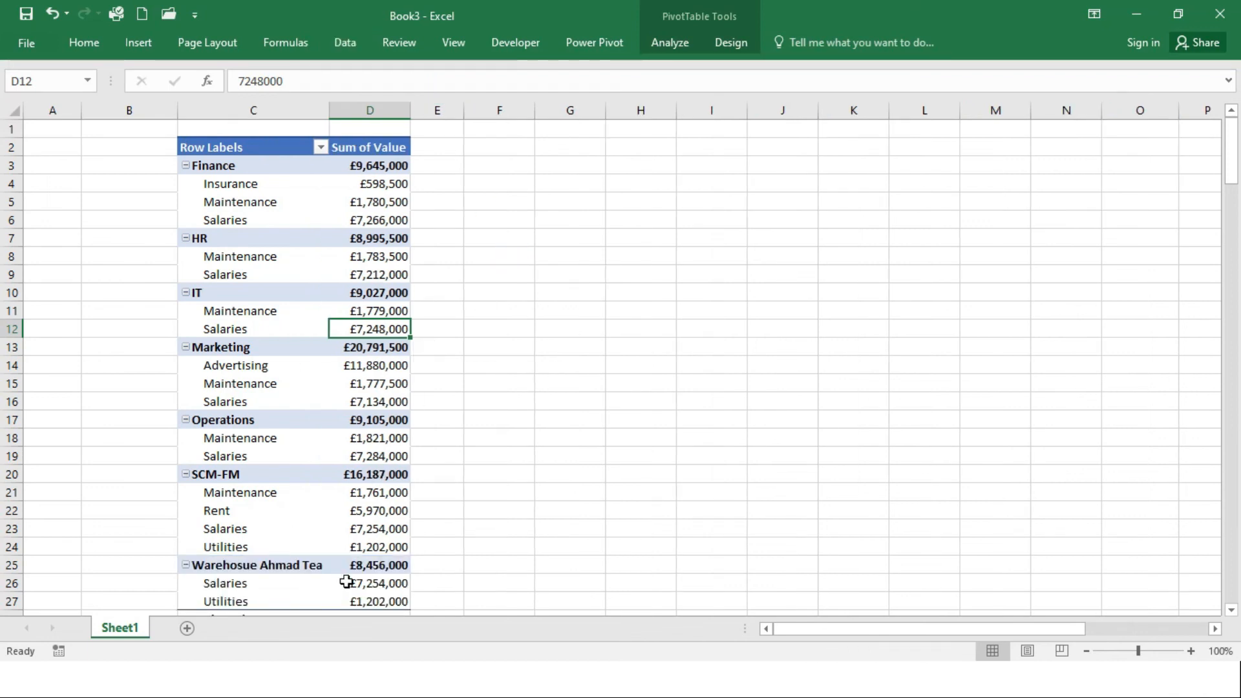
{"action": "left_click_drag", "start_coordinate": [1231, 179], "coordinate": [1235, 195]}
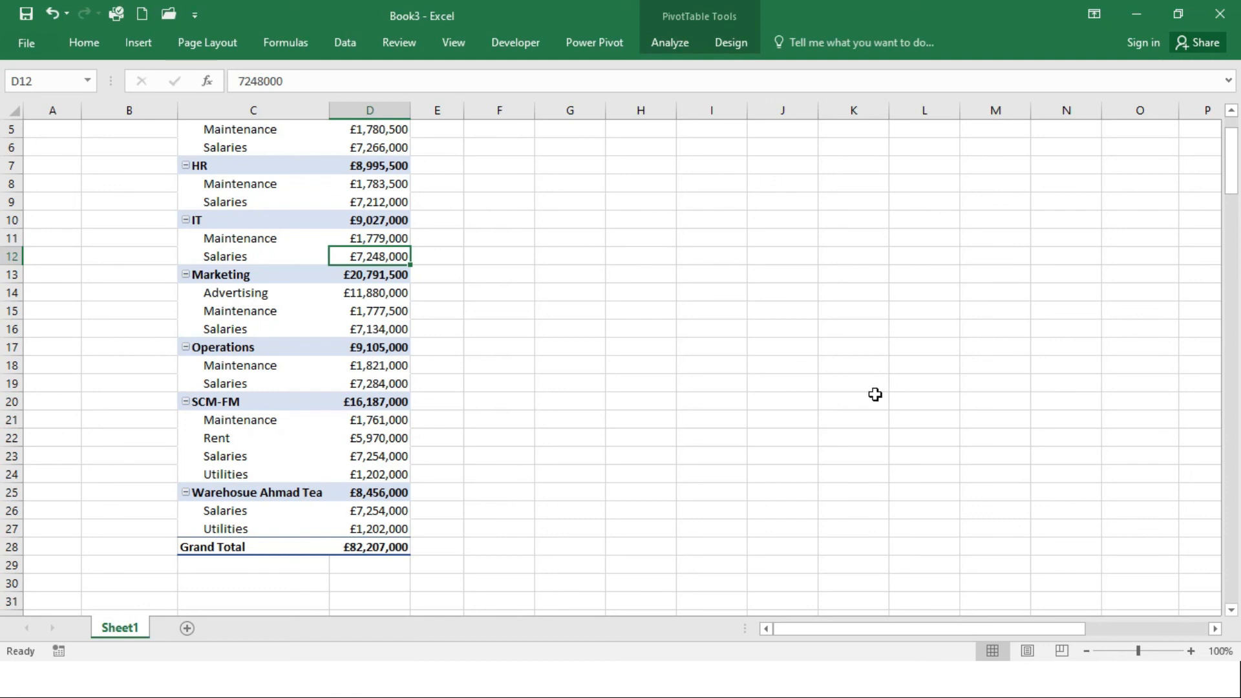
{"action": "left_click_drag", "start_coordinate": [1233, 162], "coordinate": [1236, 152]}
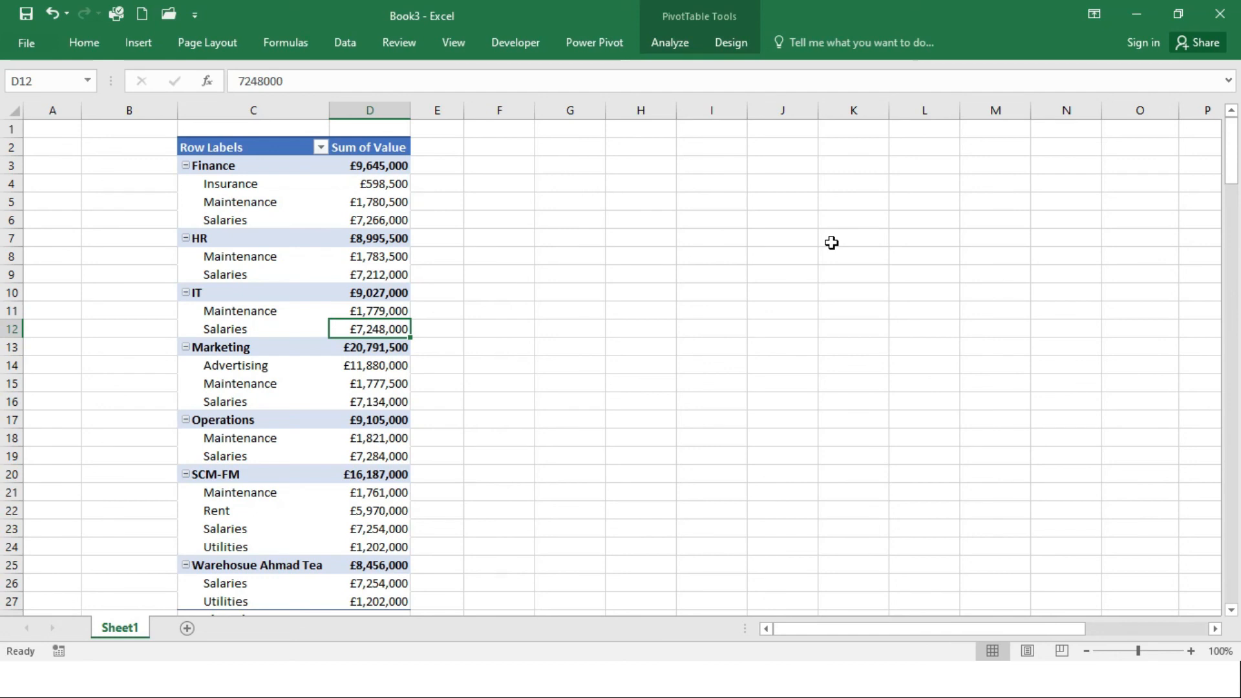